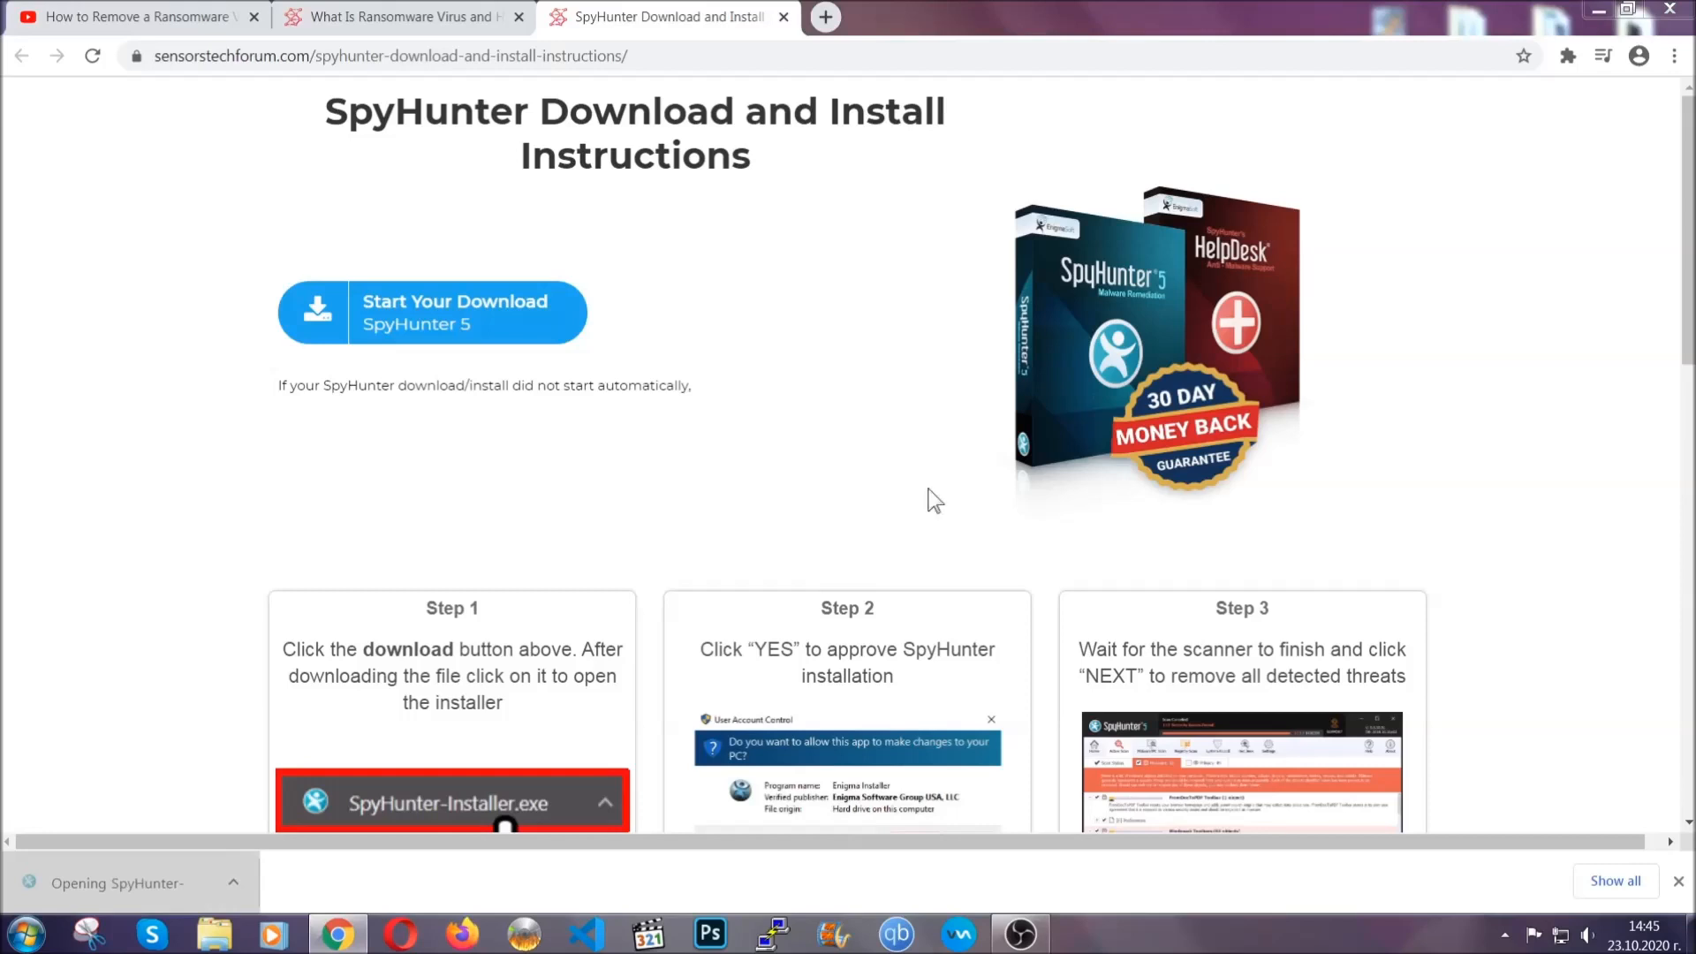
Install SpyHunter 5 with English as the installer language, accept the EULA and Privacy Policy, and finish the setup
scroll(870, 484, down, 1)
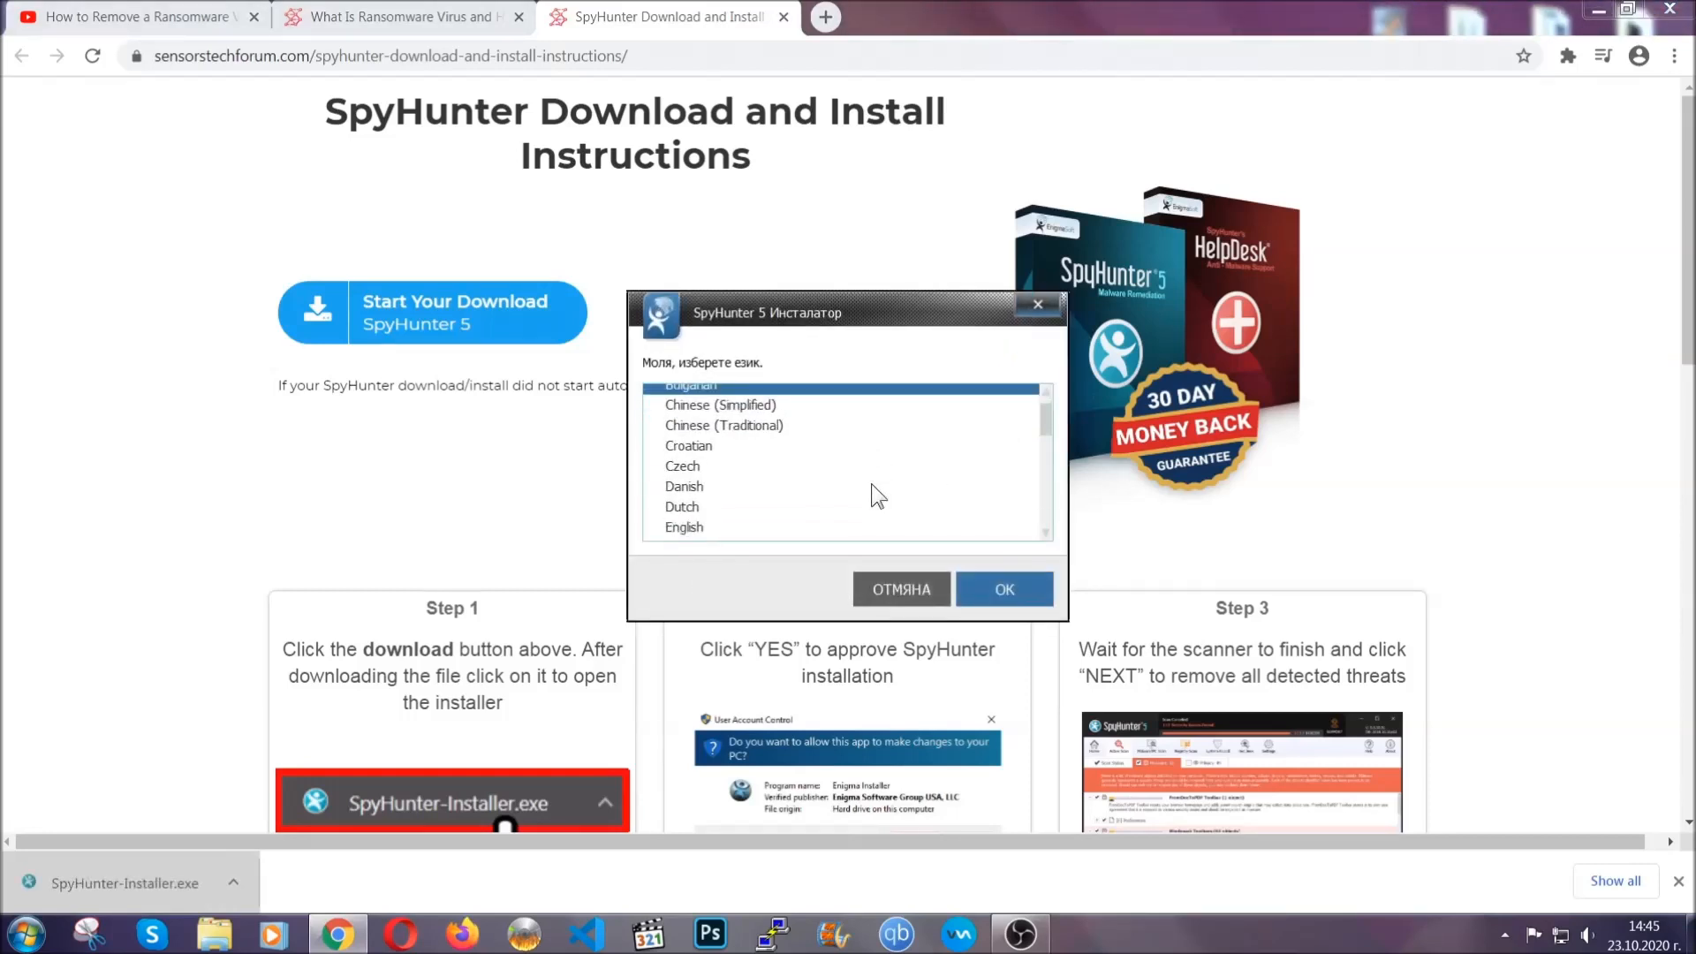
click(795, 482)
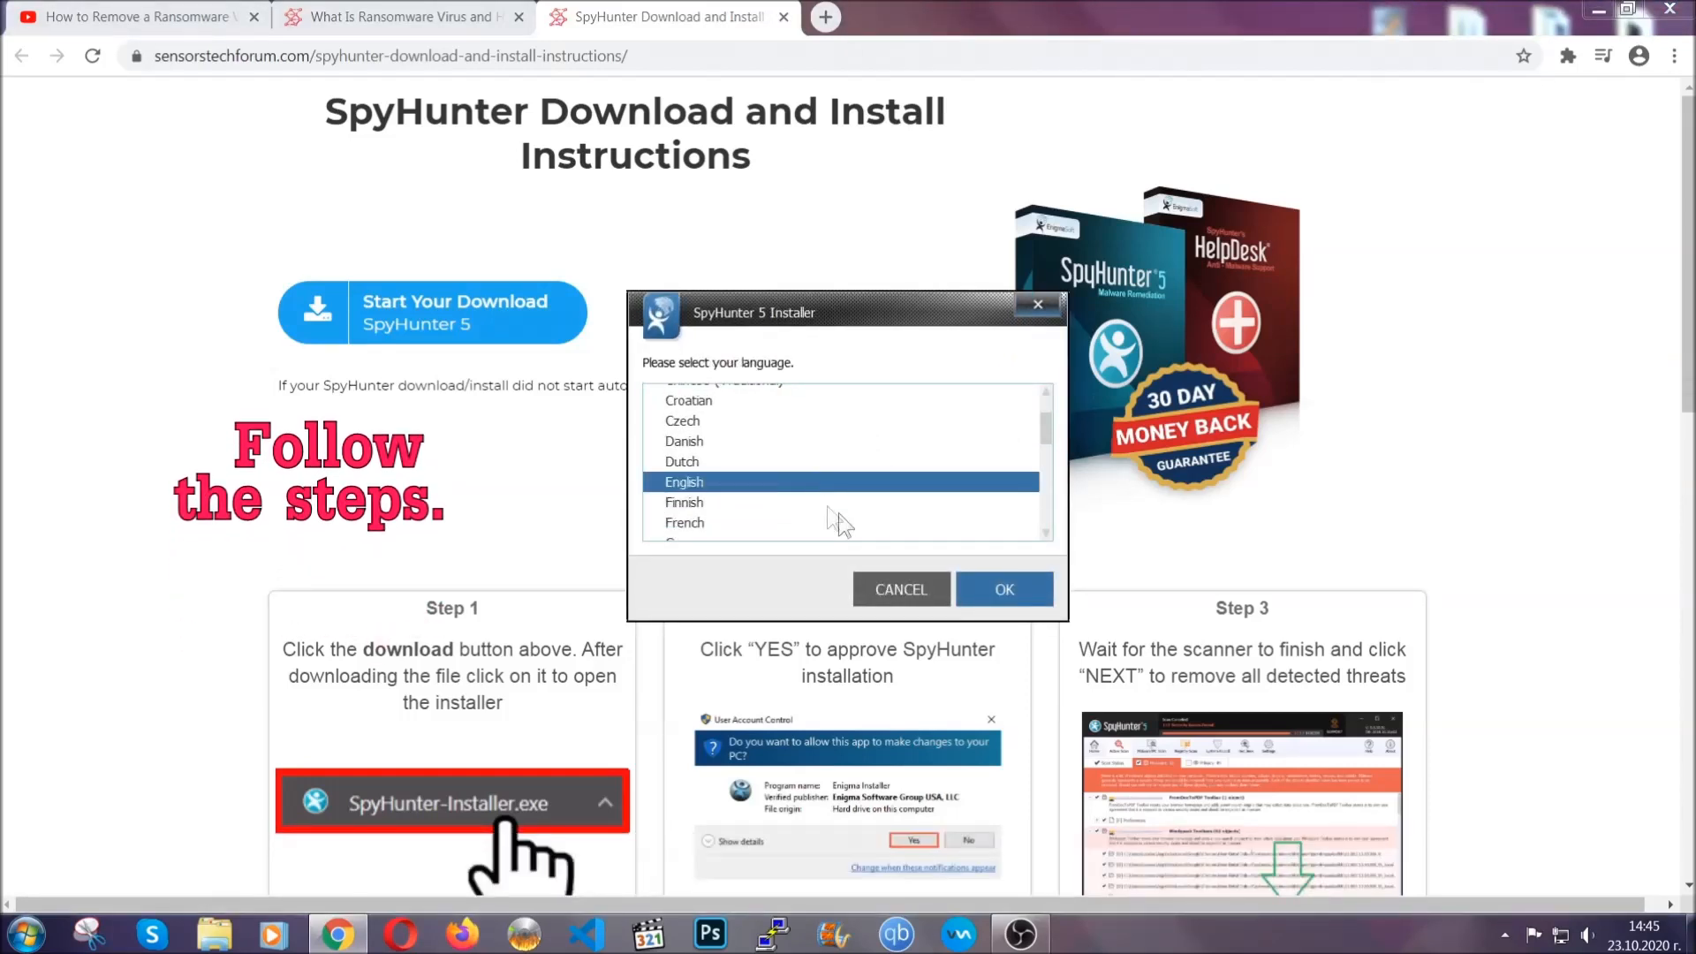
click(987, 587)
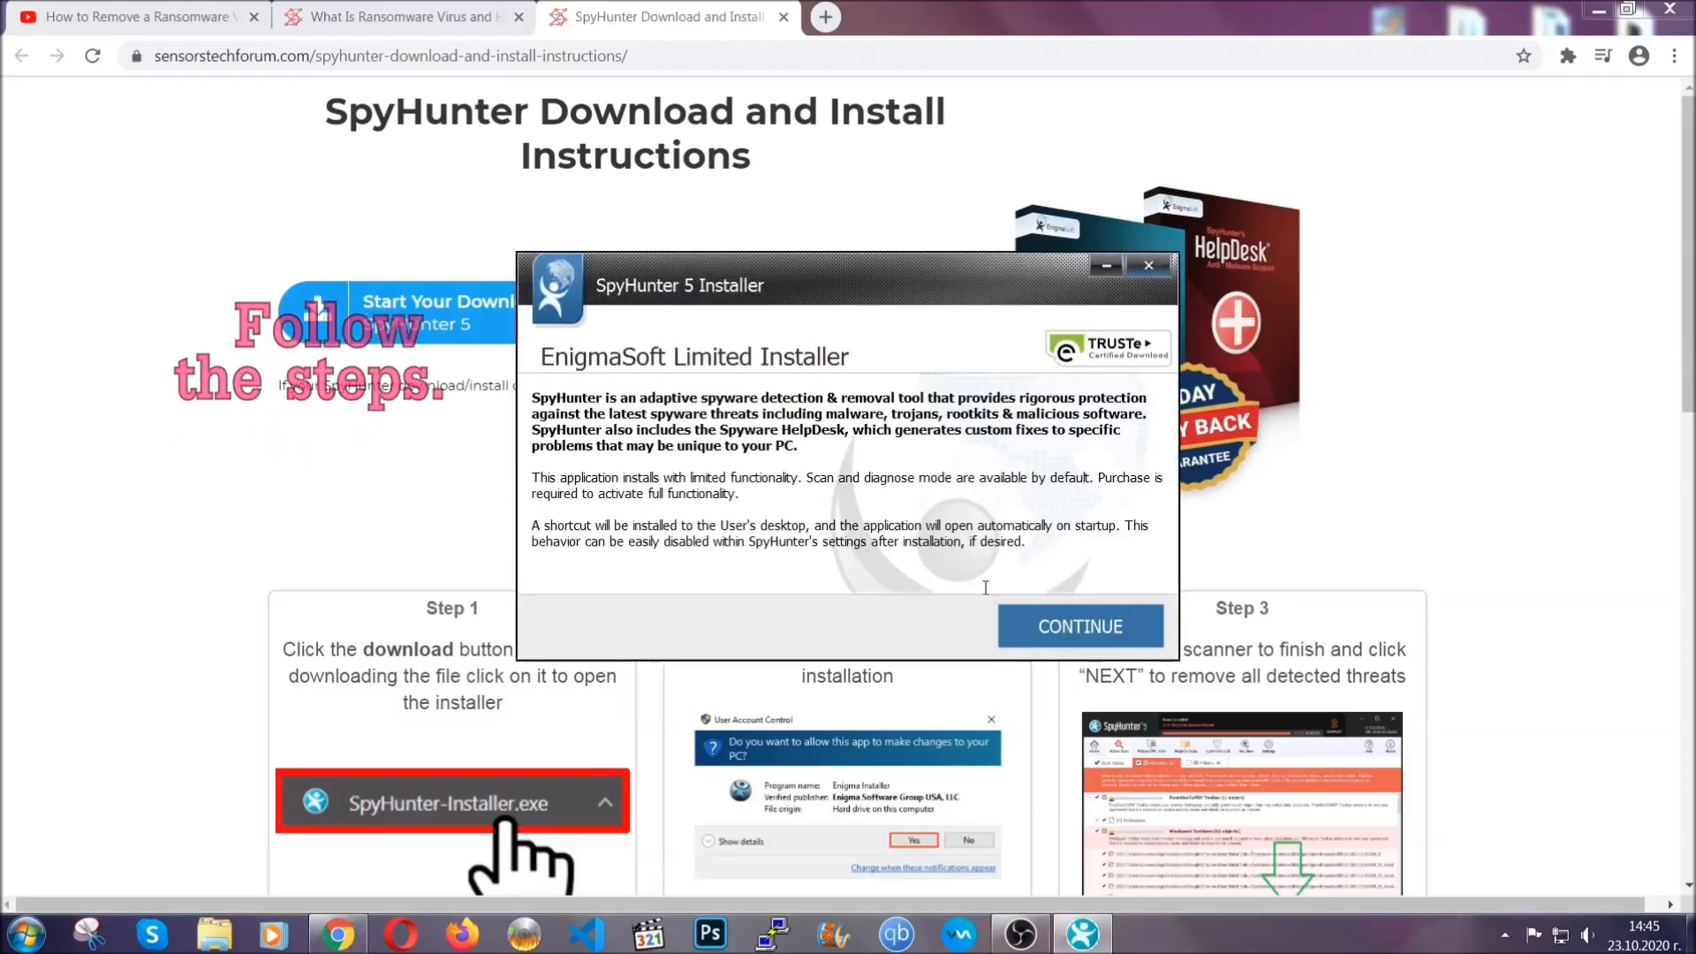
click(1024, 613)
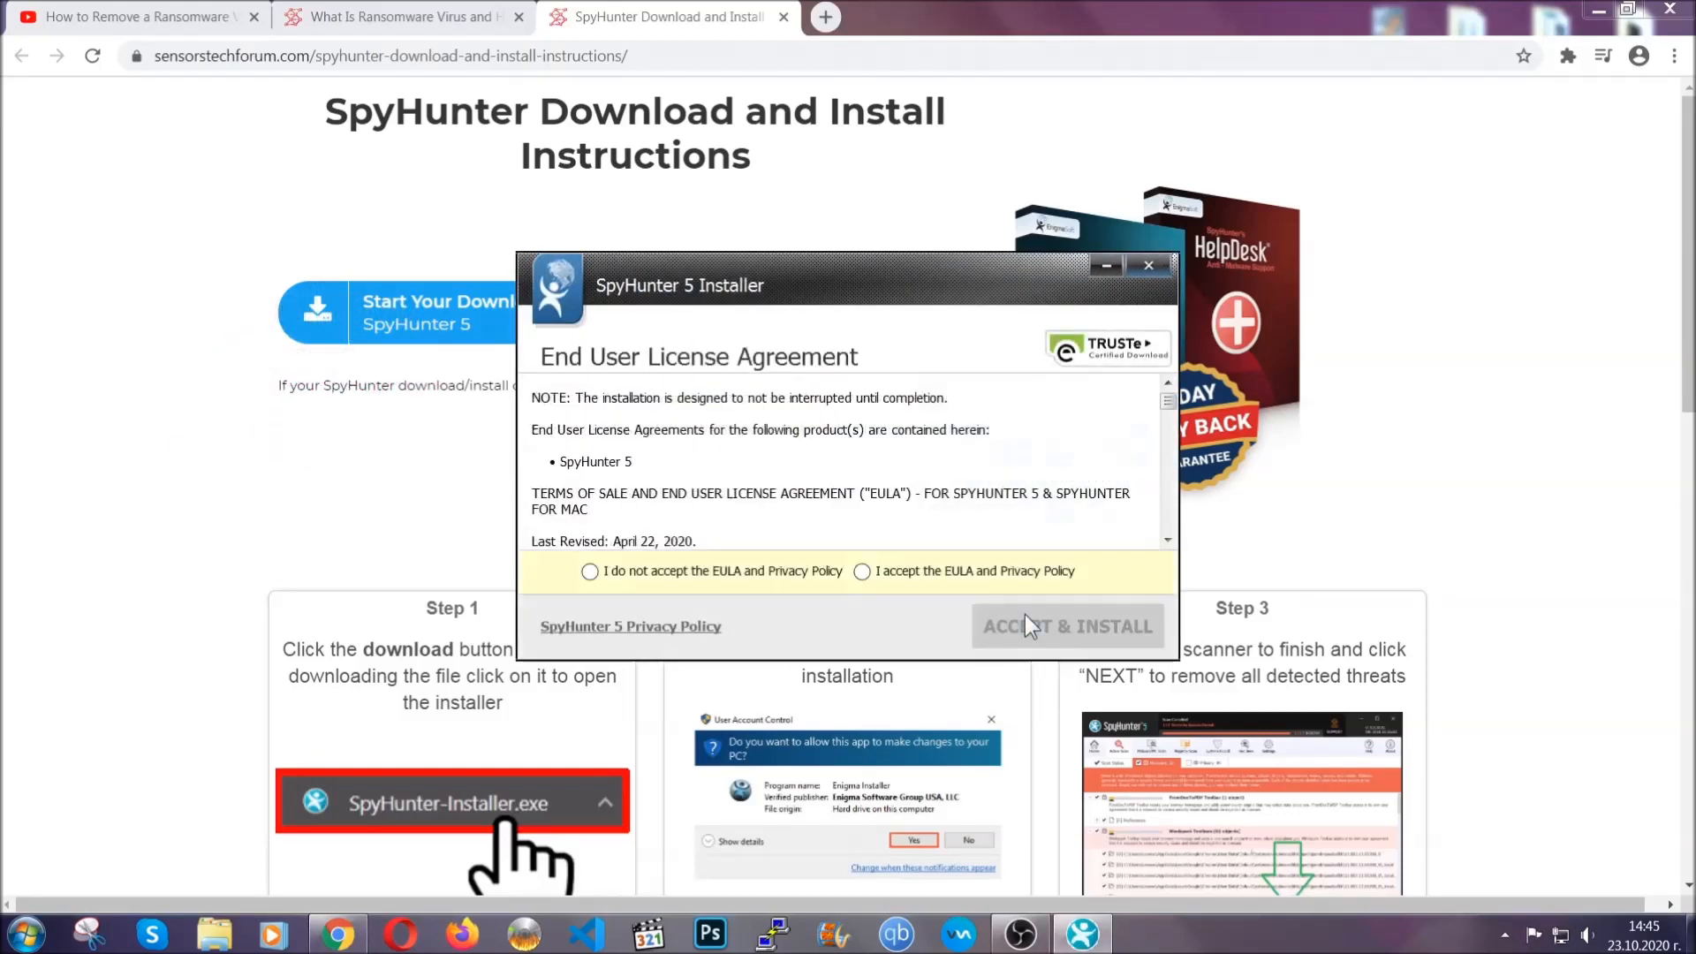
click(971, 571)
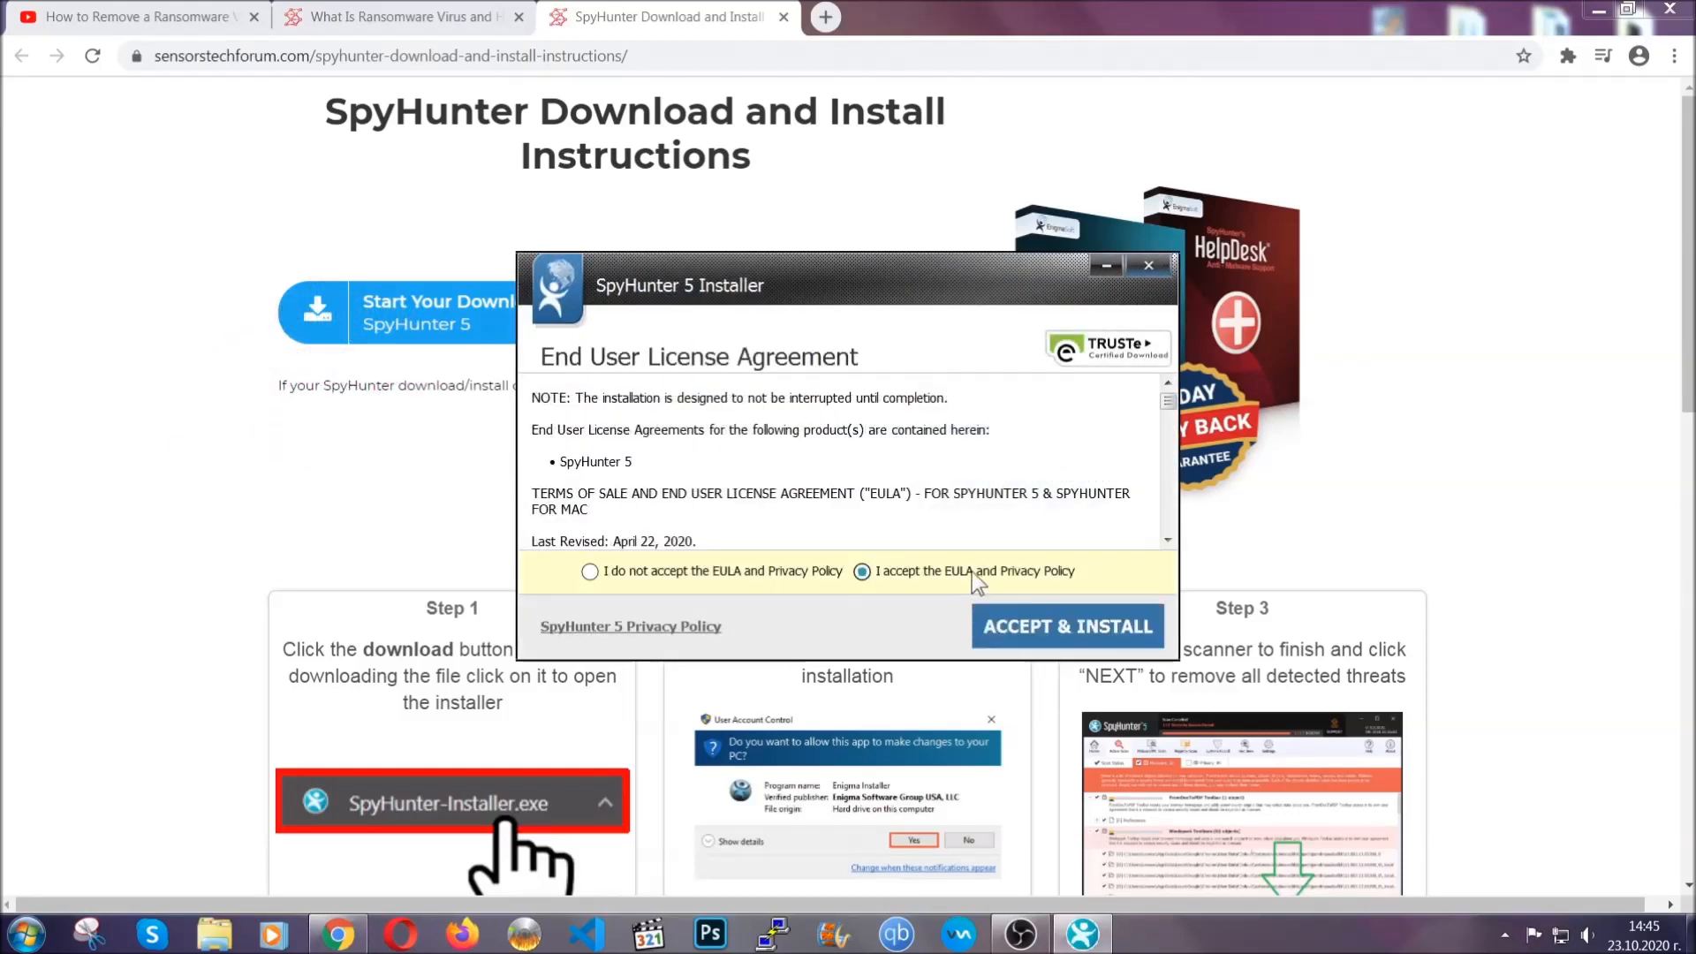
click(1012, 617)
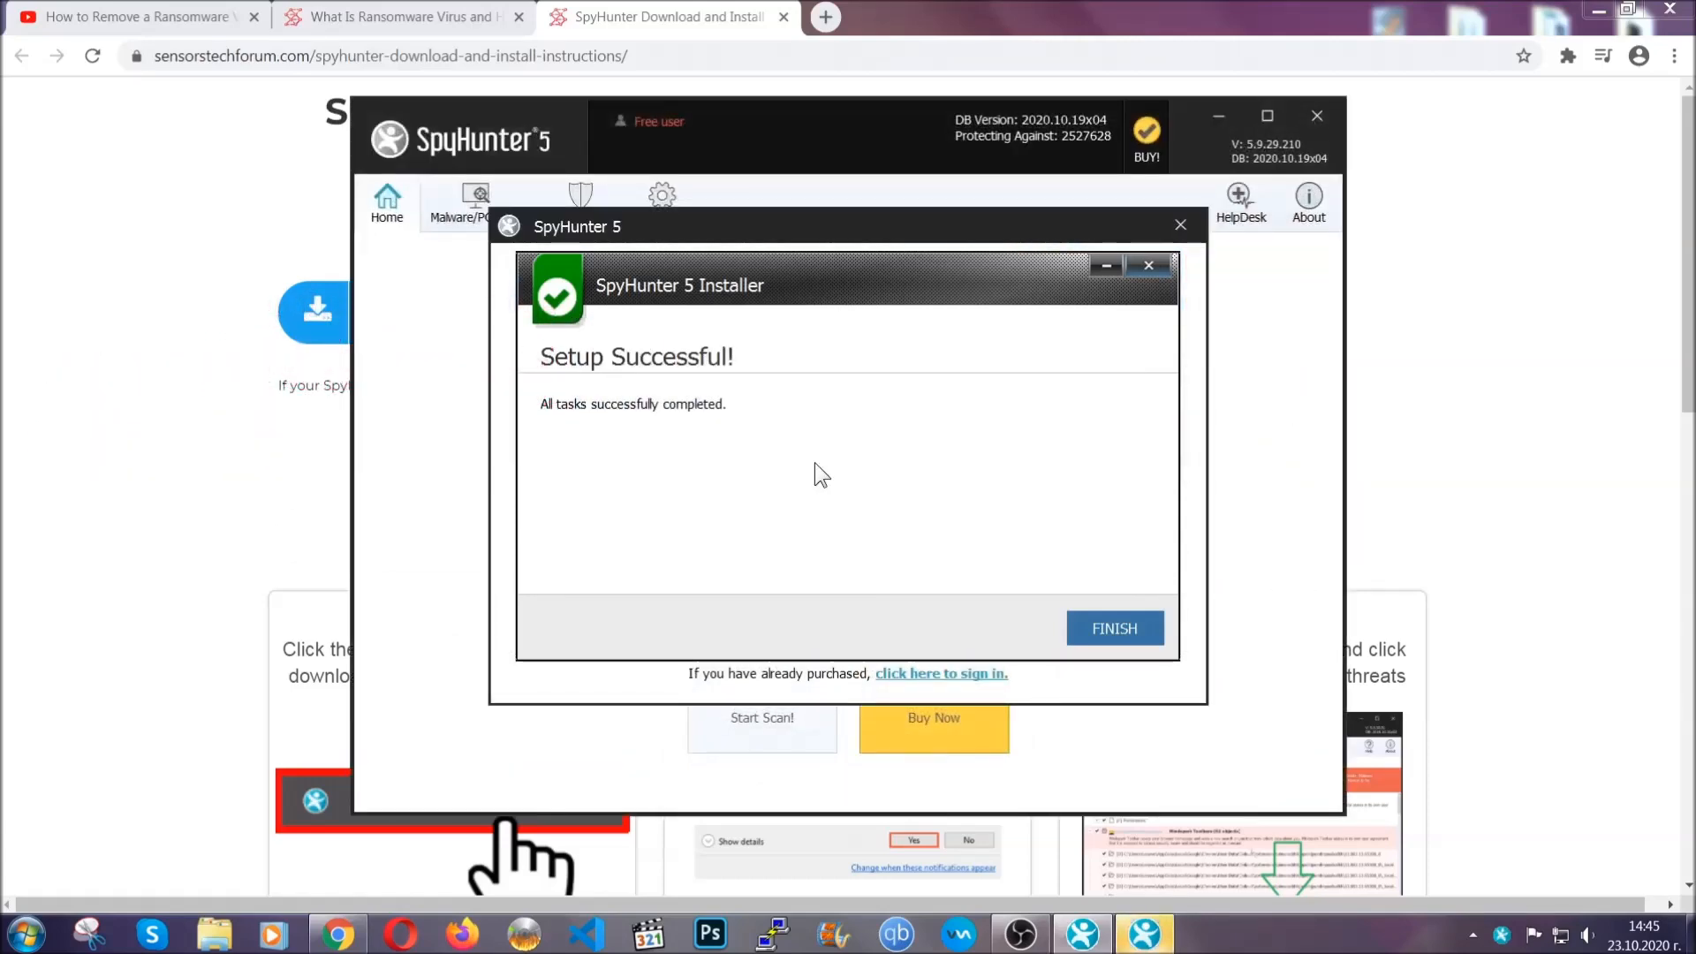
click(1081, 629)
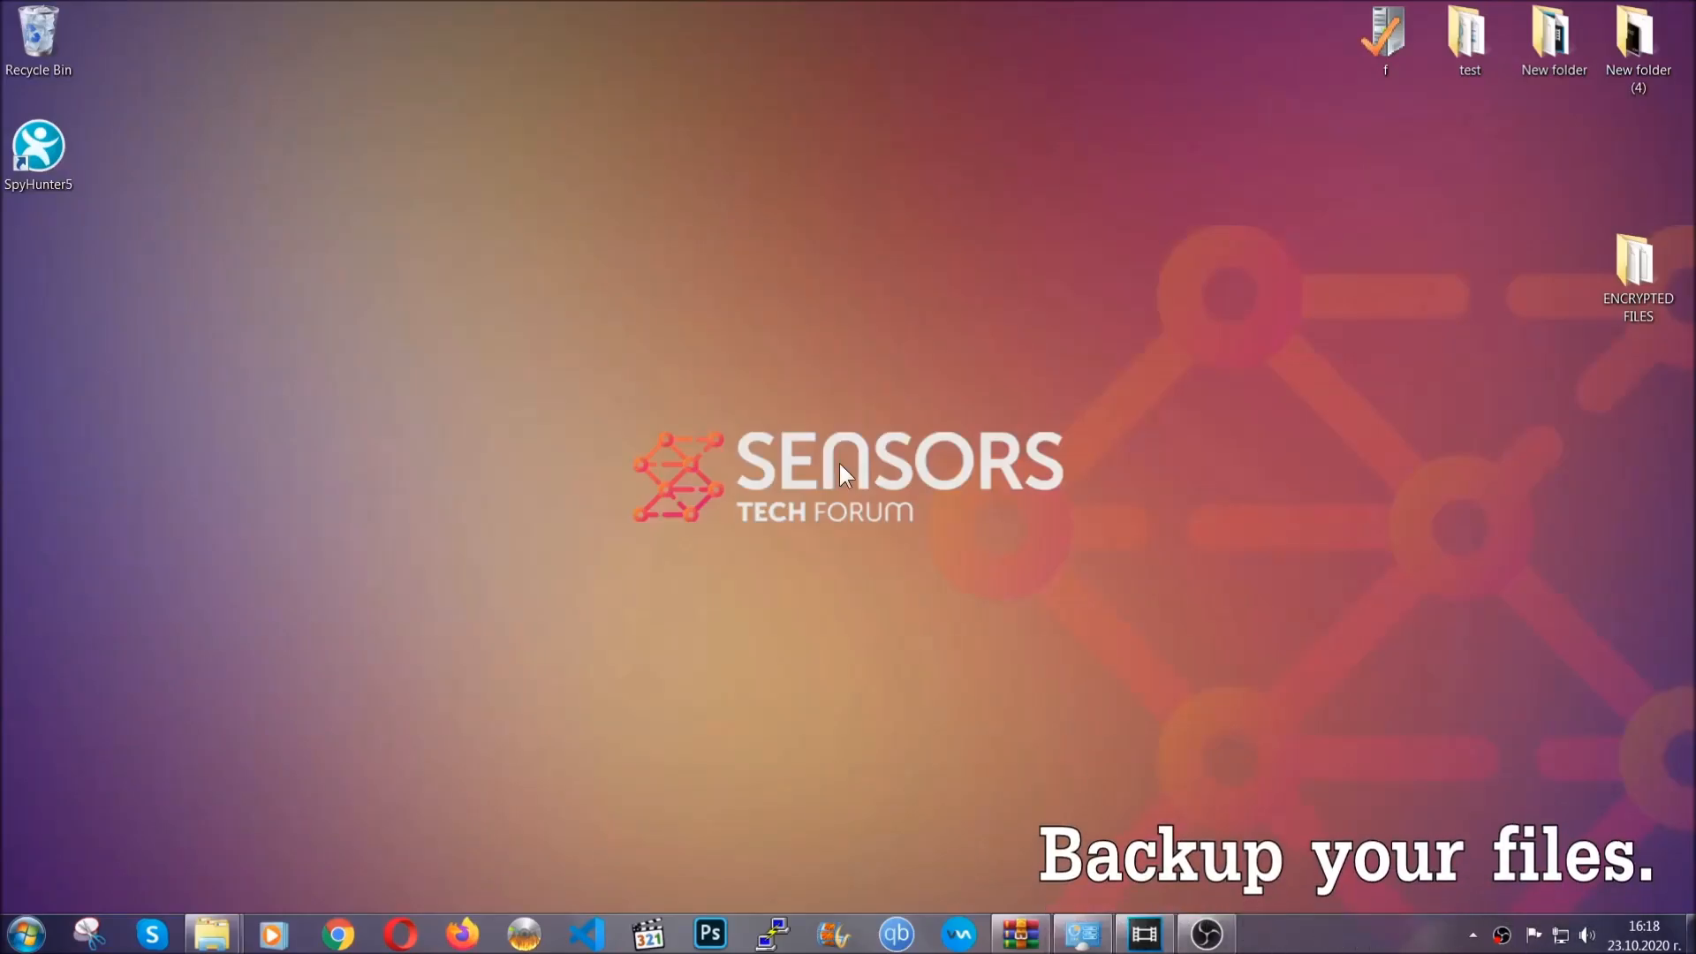
Copy all the .efji files from the ENCRYPTED FILES desktop folder and minimize its window
double_click(1625, 272)
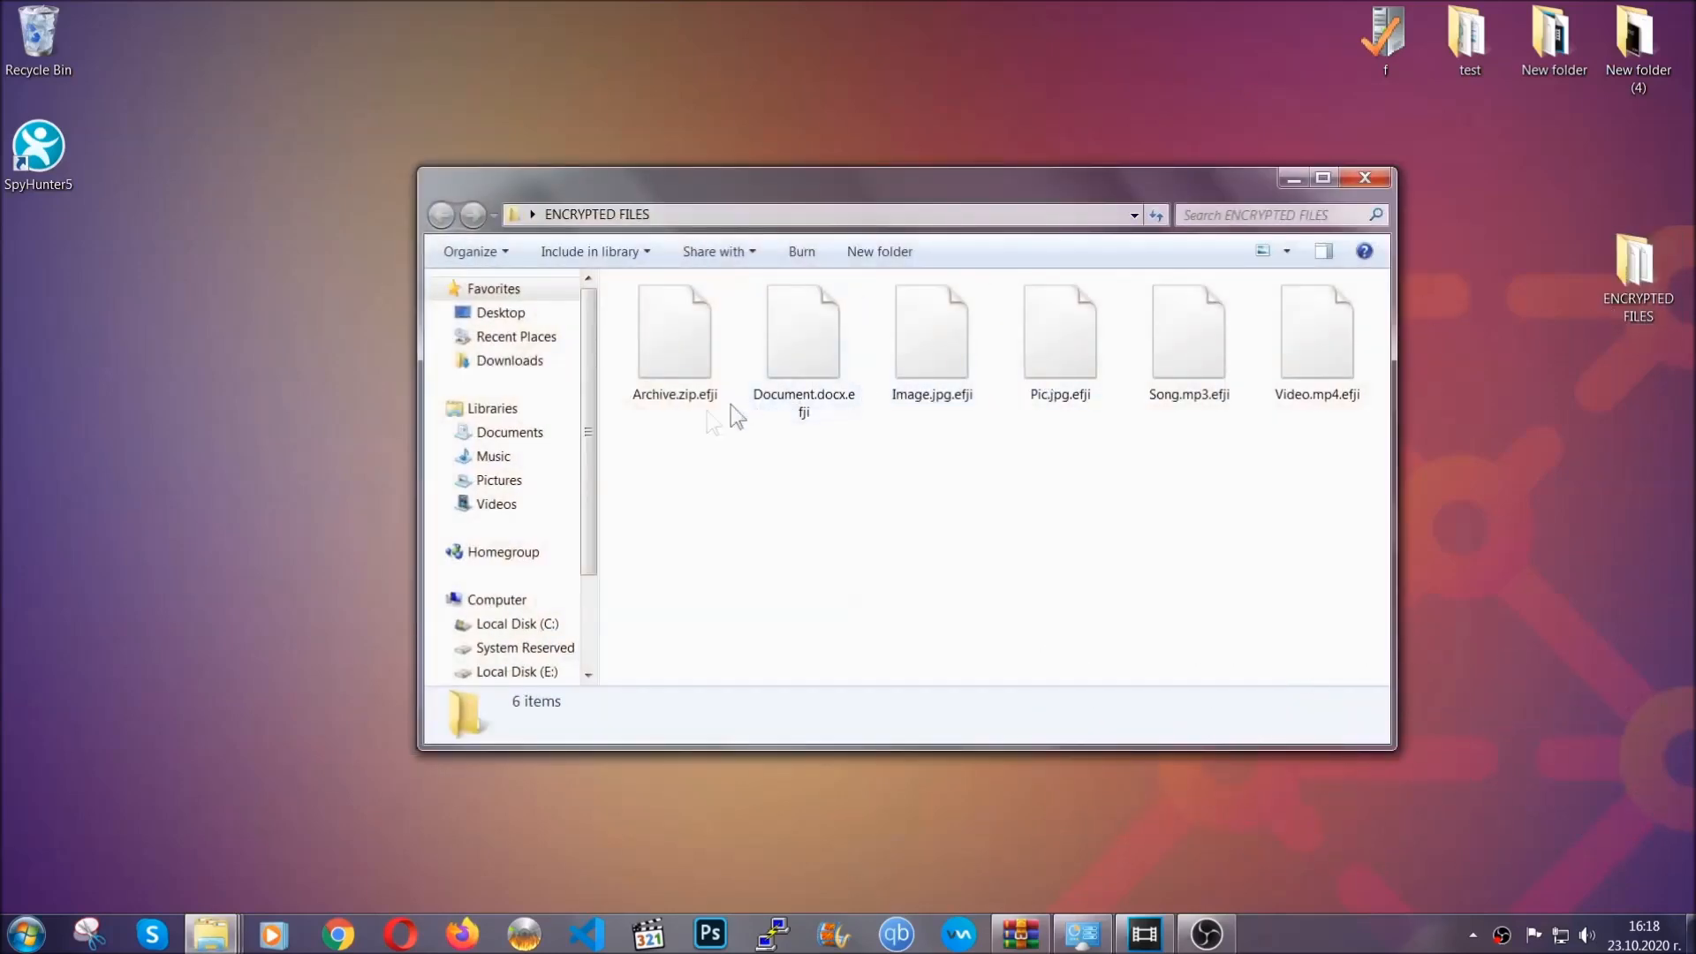
drag(635, 453, 1323, 315)
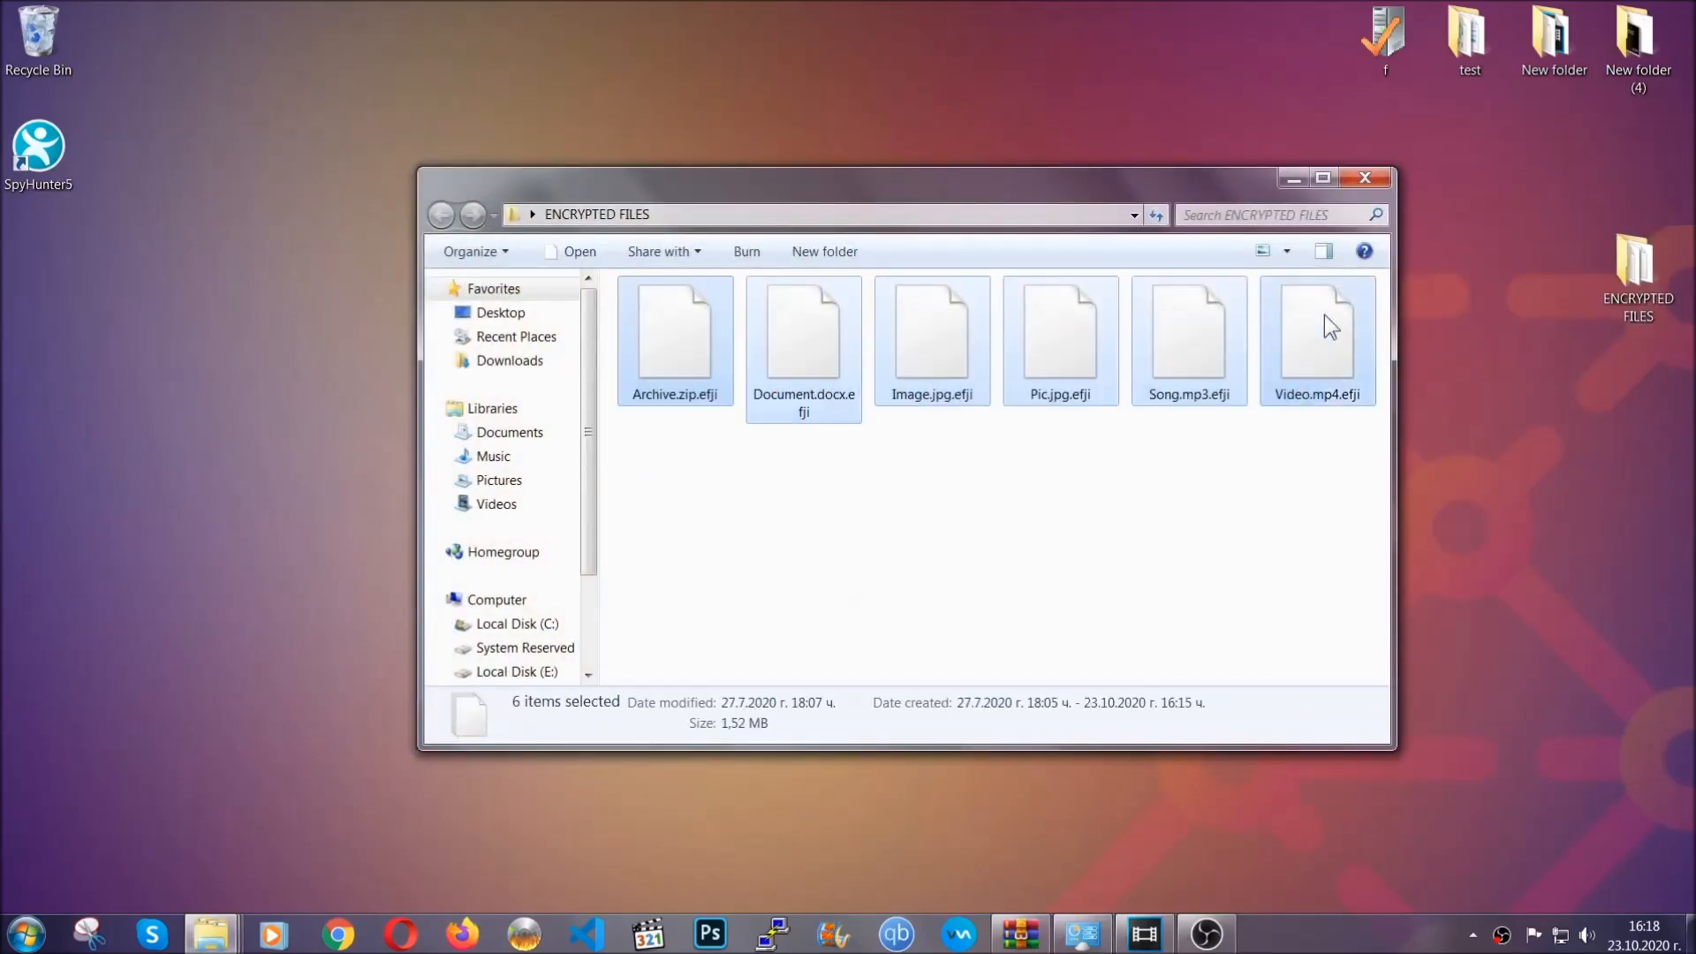
click(1370, 550)
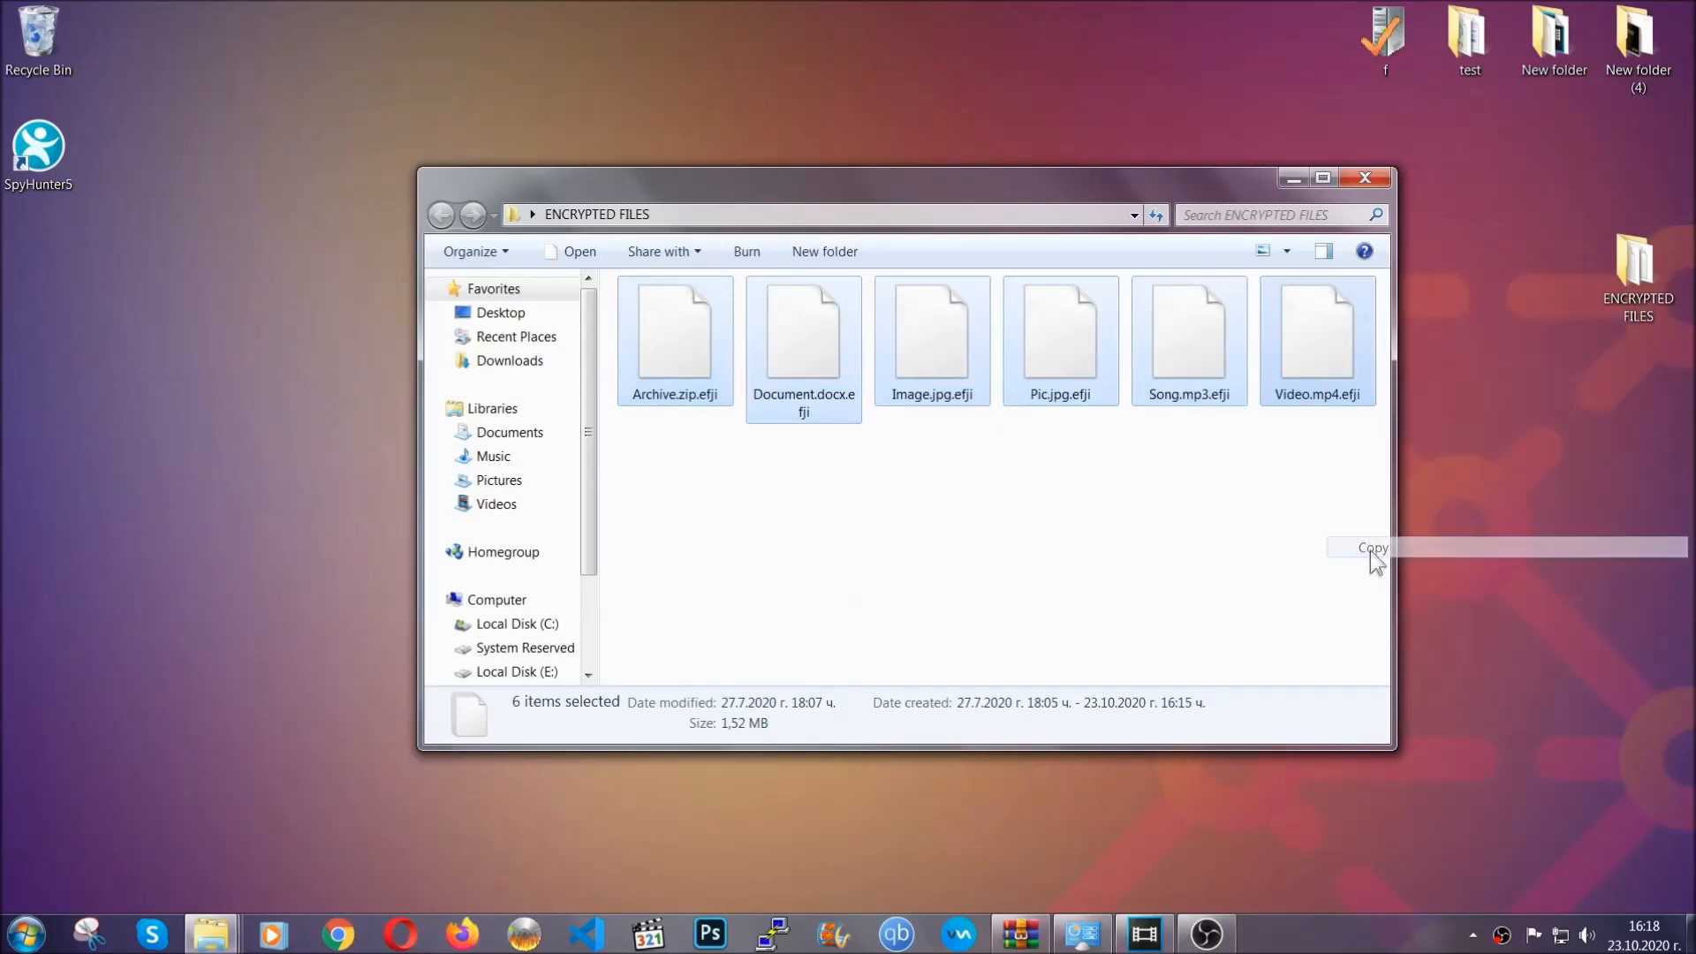
click(1295, 178)
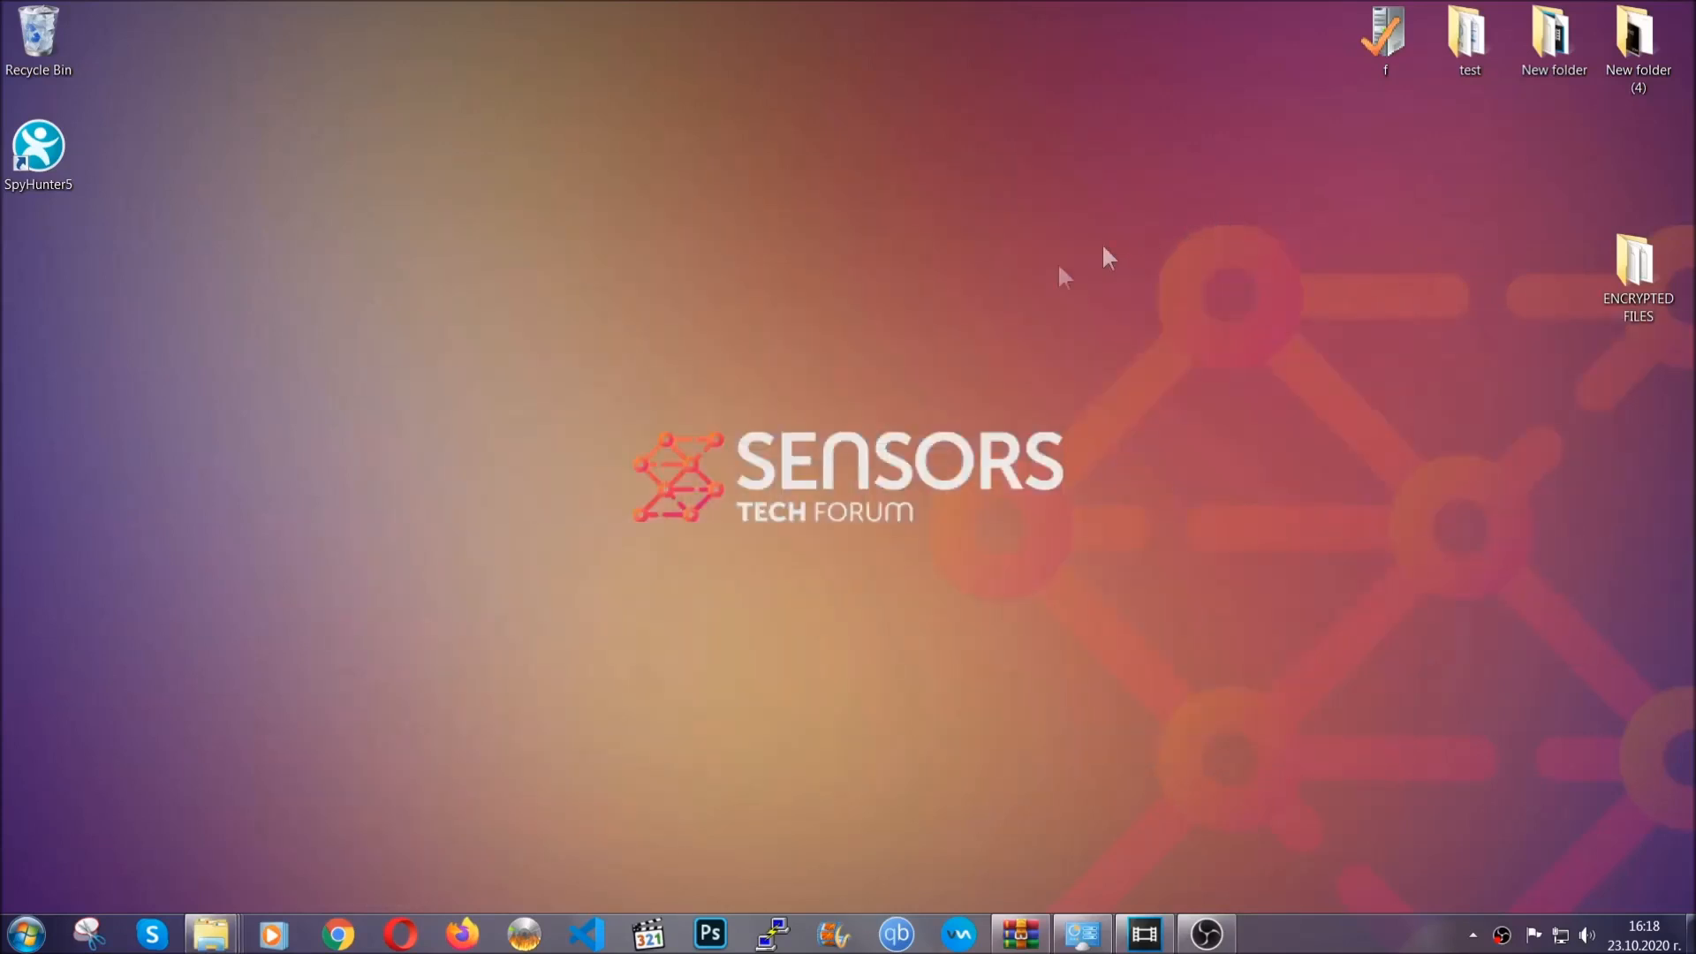
Paste the copied encrypted files onto FLASH DRIVE (H:) as a backup and close the drive window
click(27, 934)
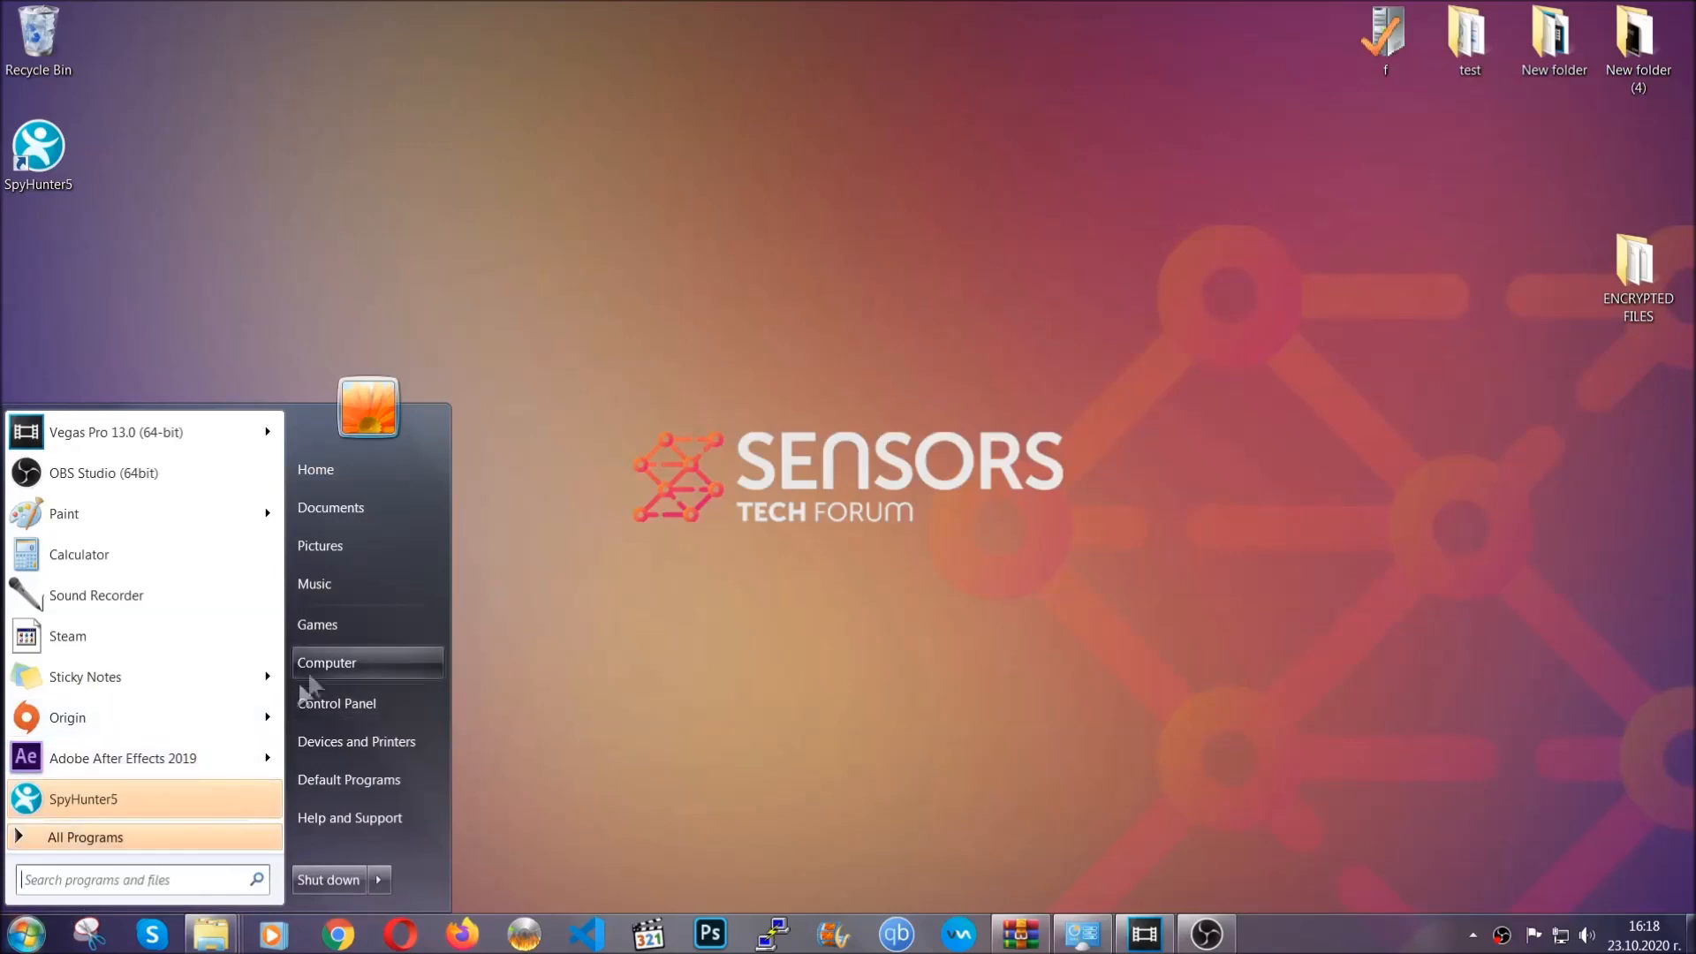
click(323, 661)
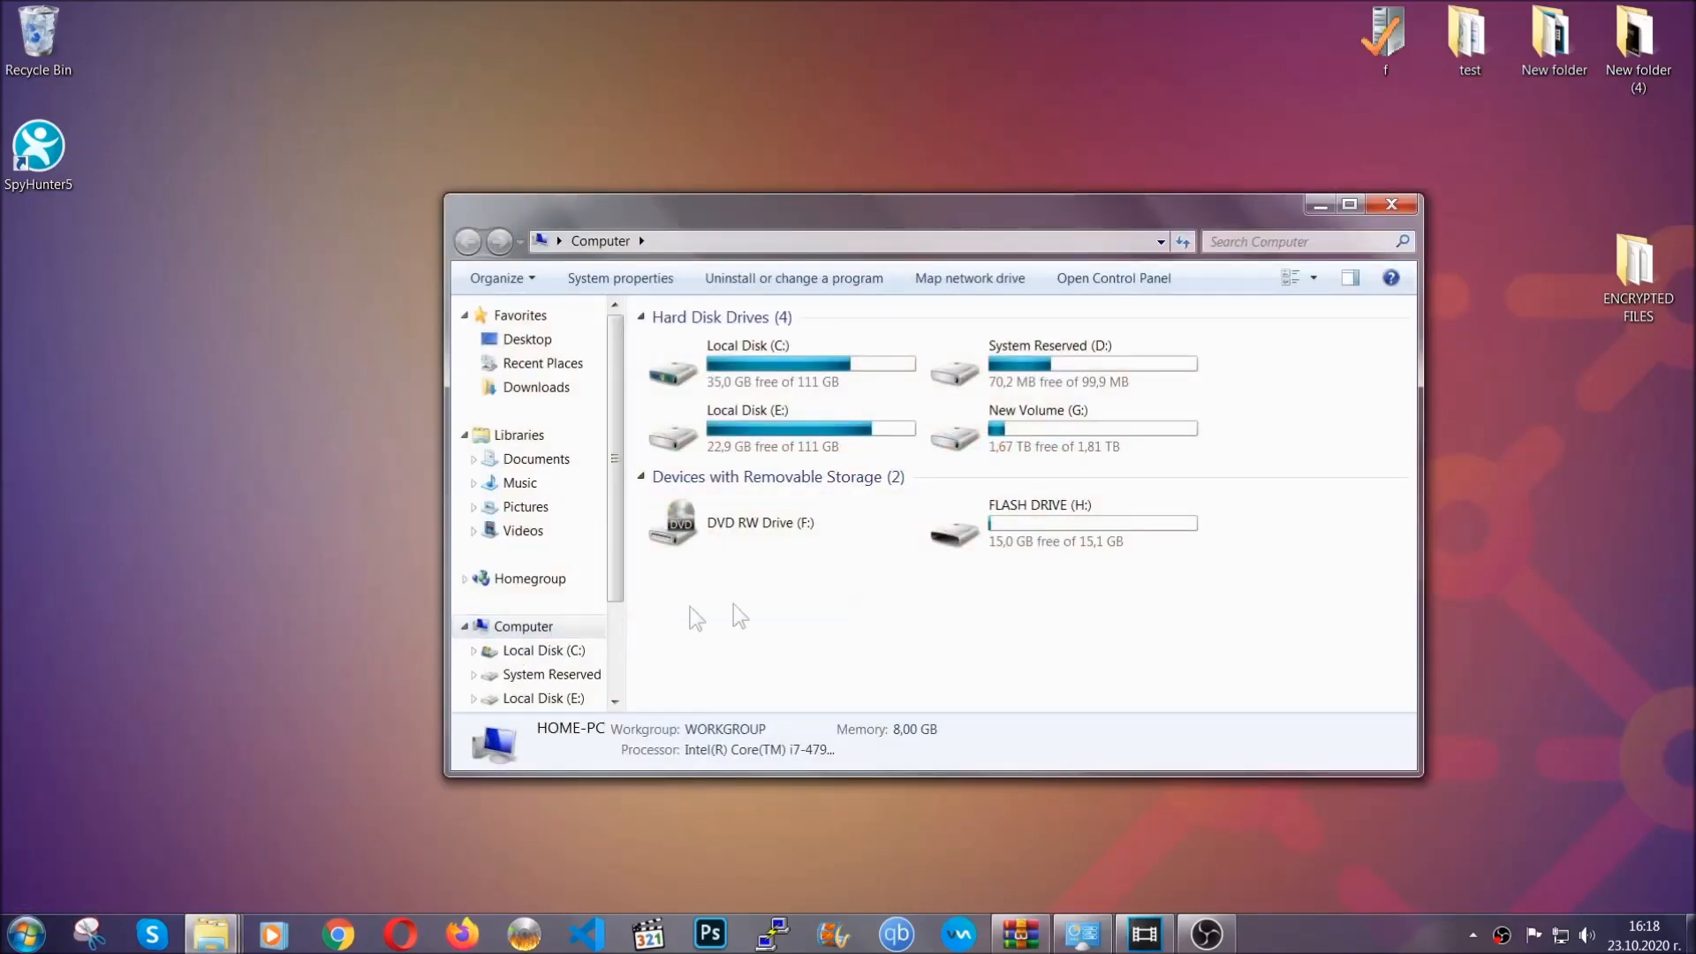
double_click(1068, 518)
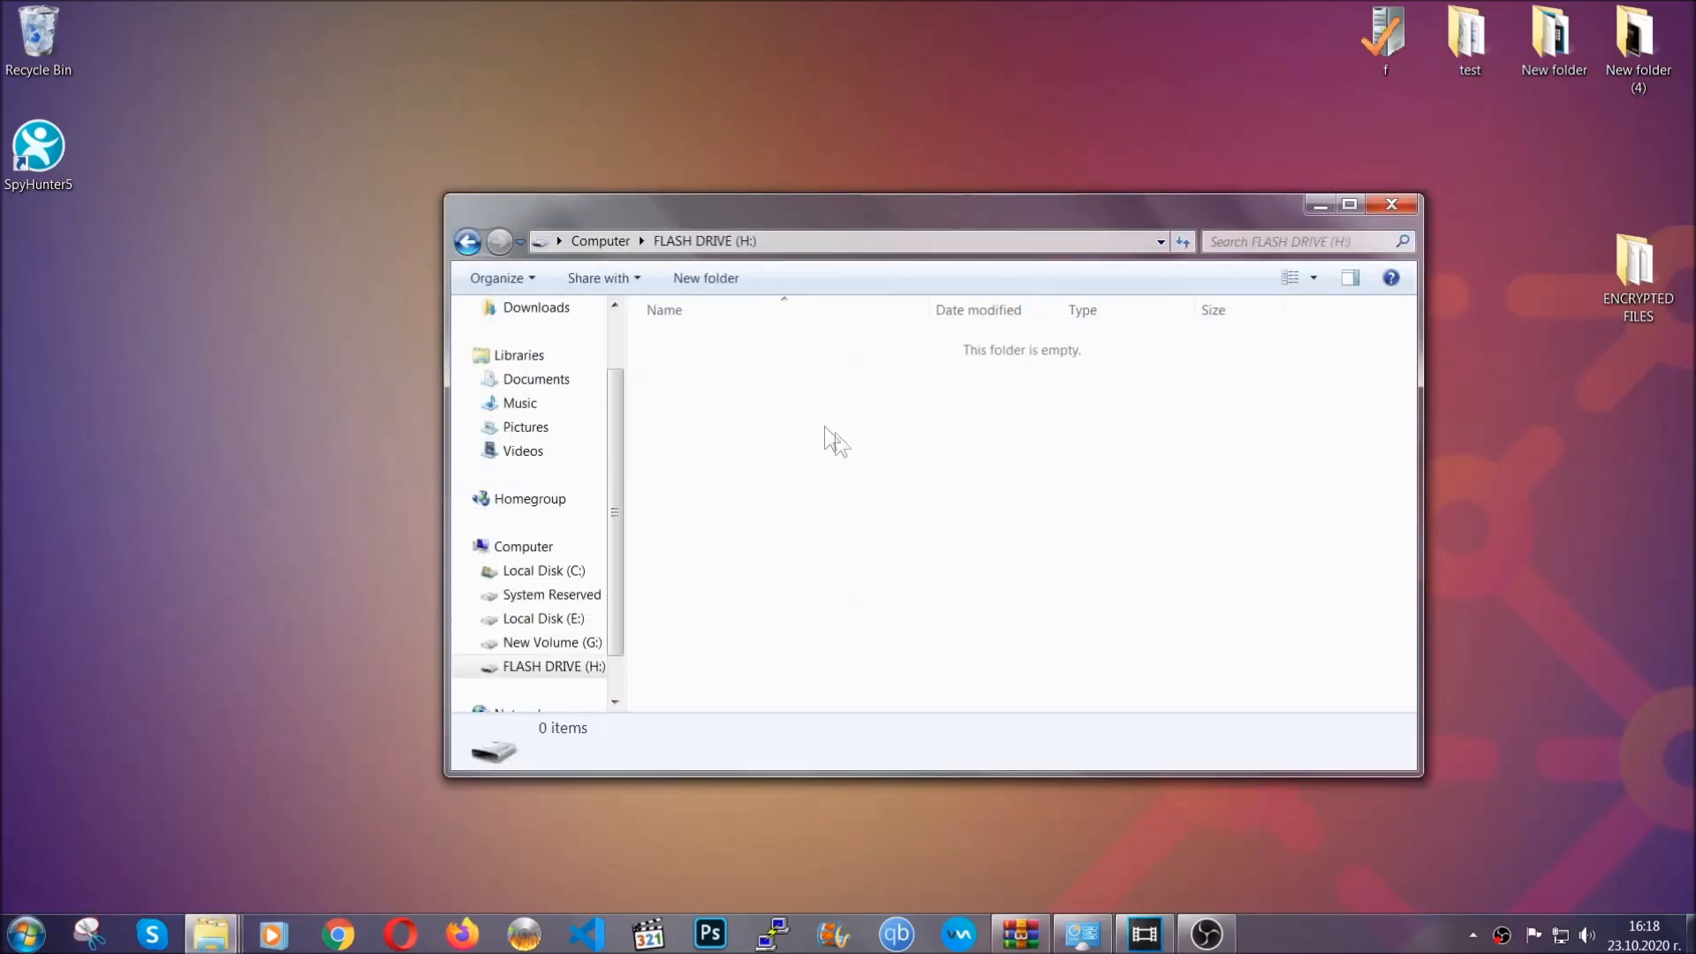
right_click(733, 394)
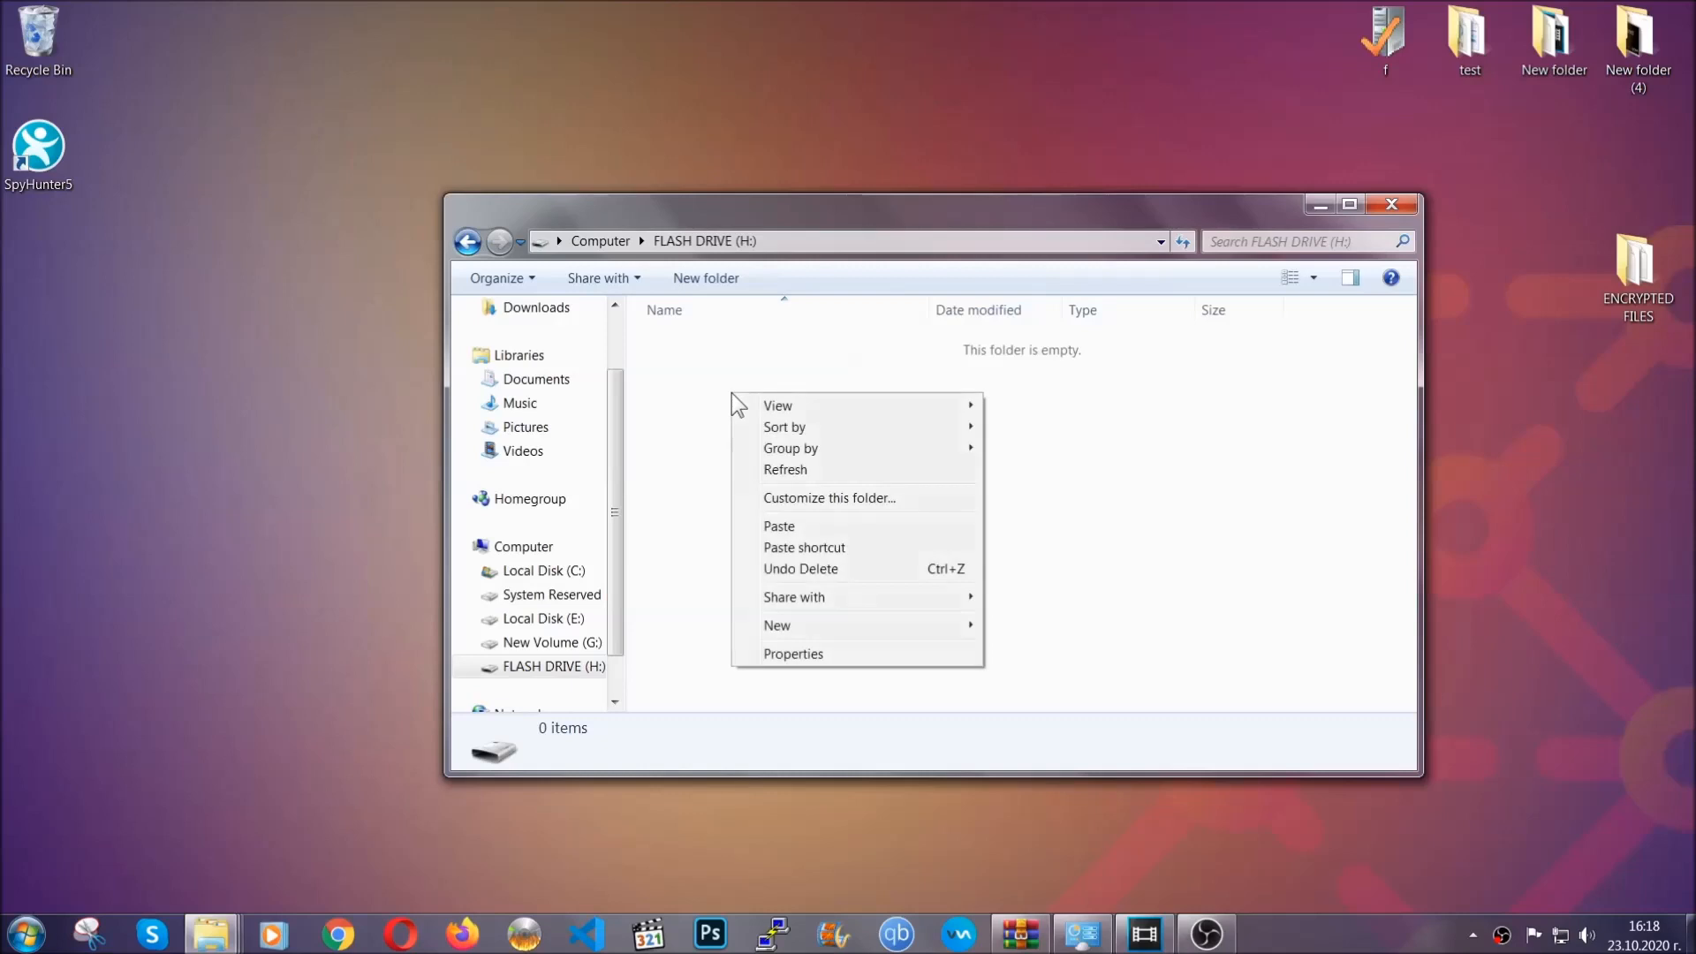
click(772, 527)
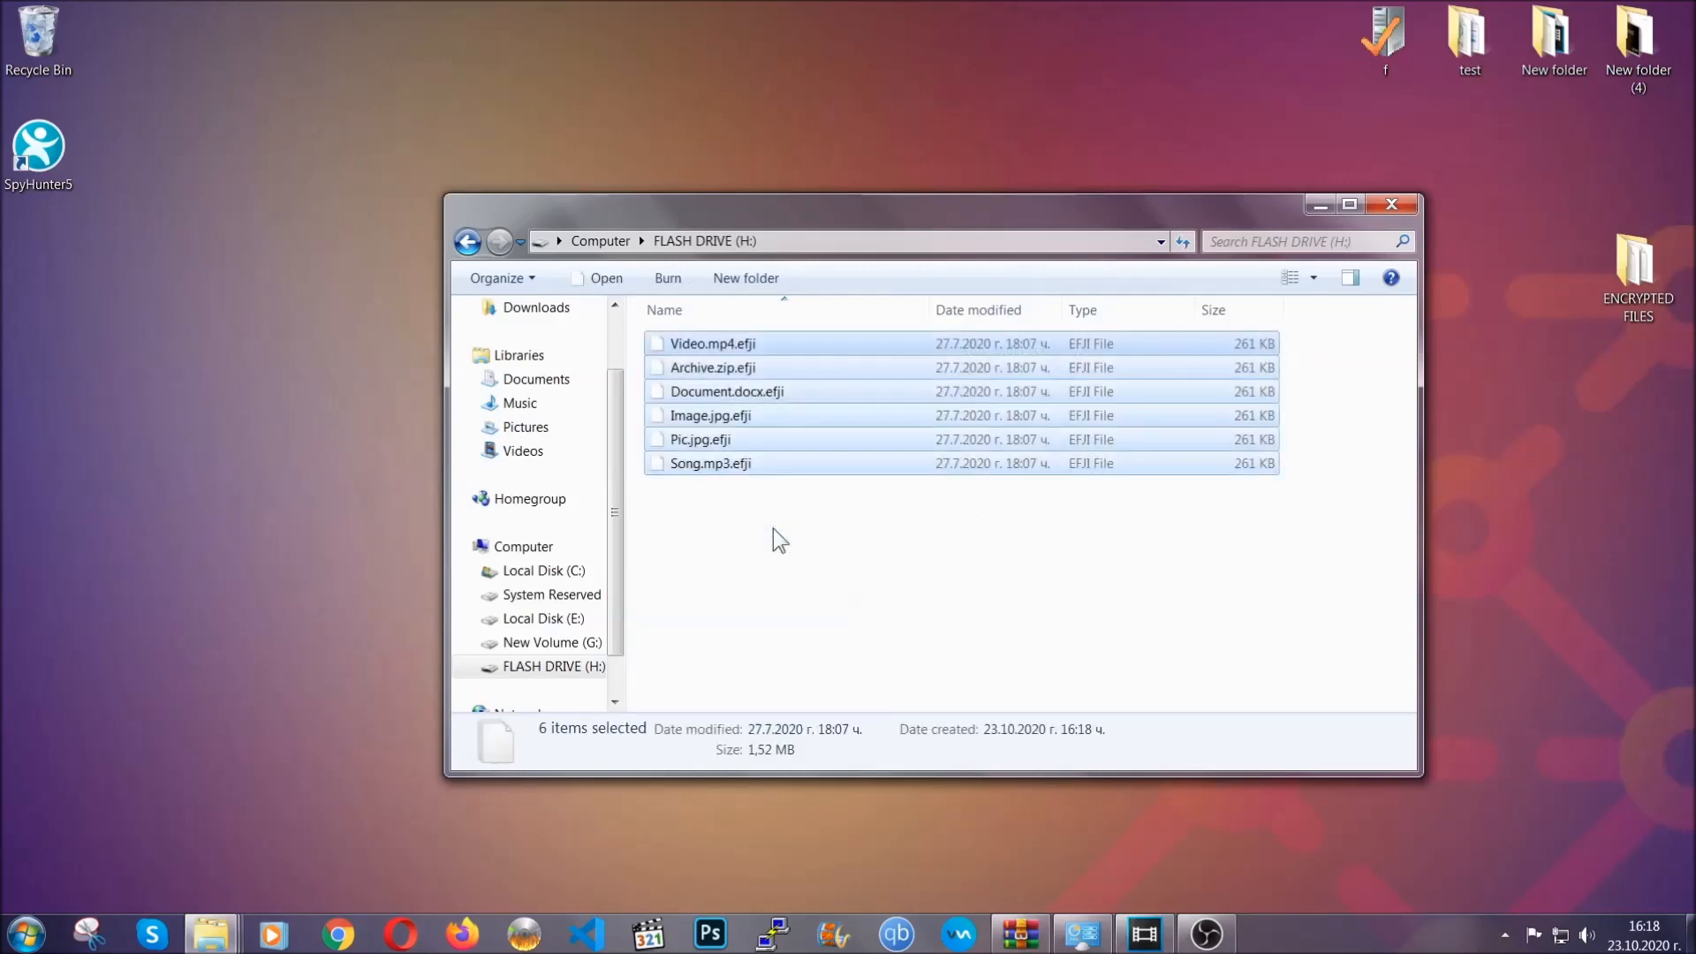
click(772, 529)
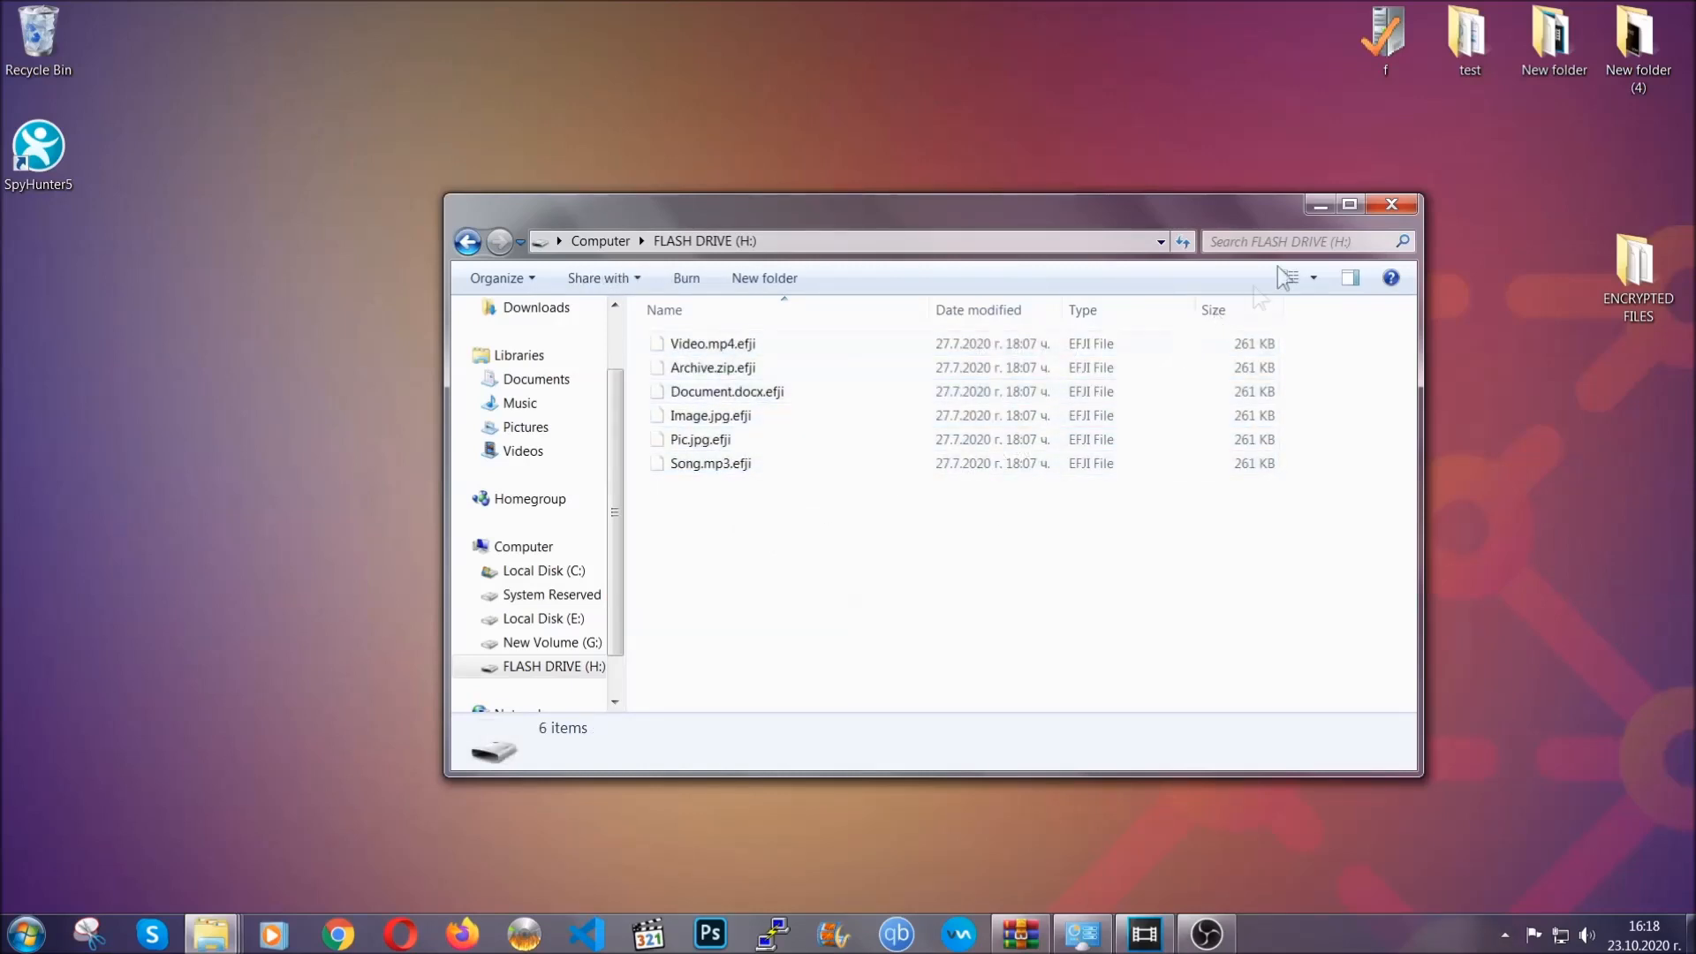
click(1396, 202)
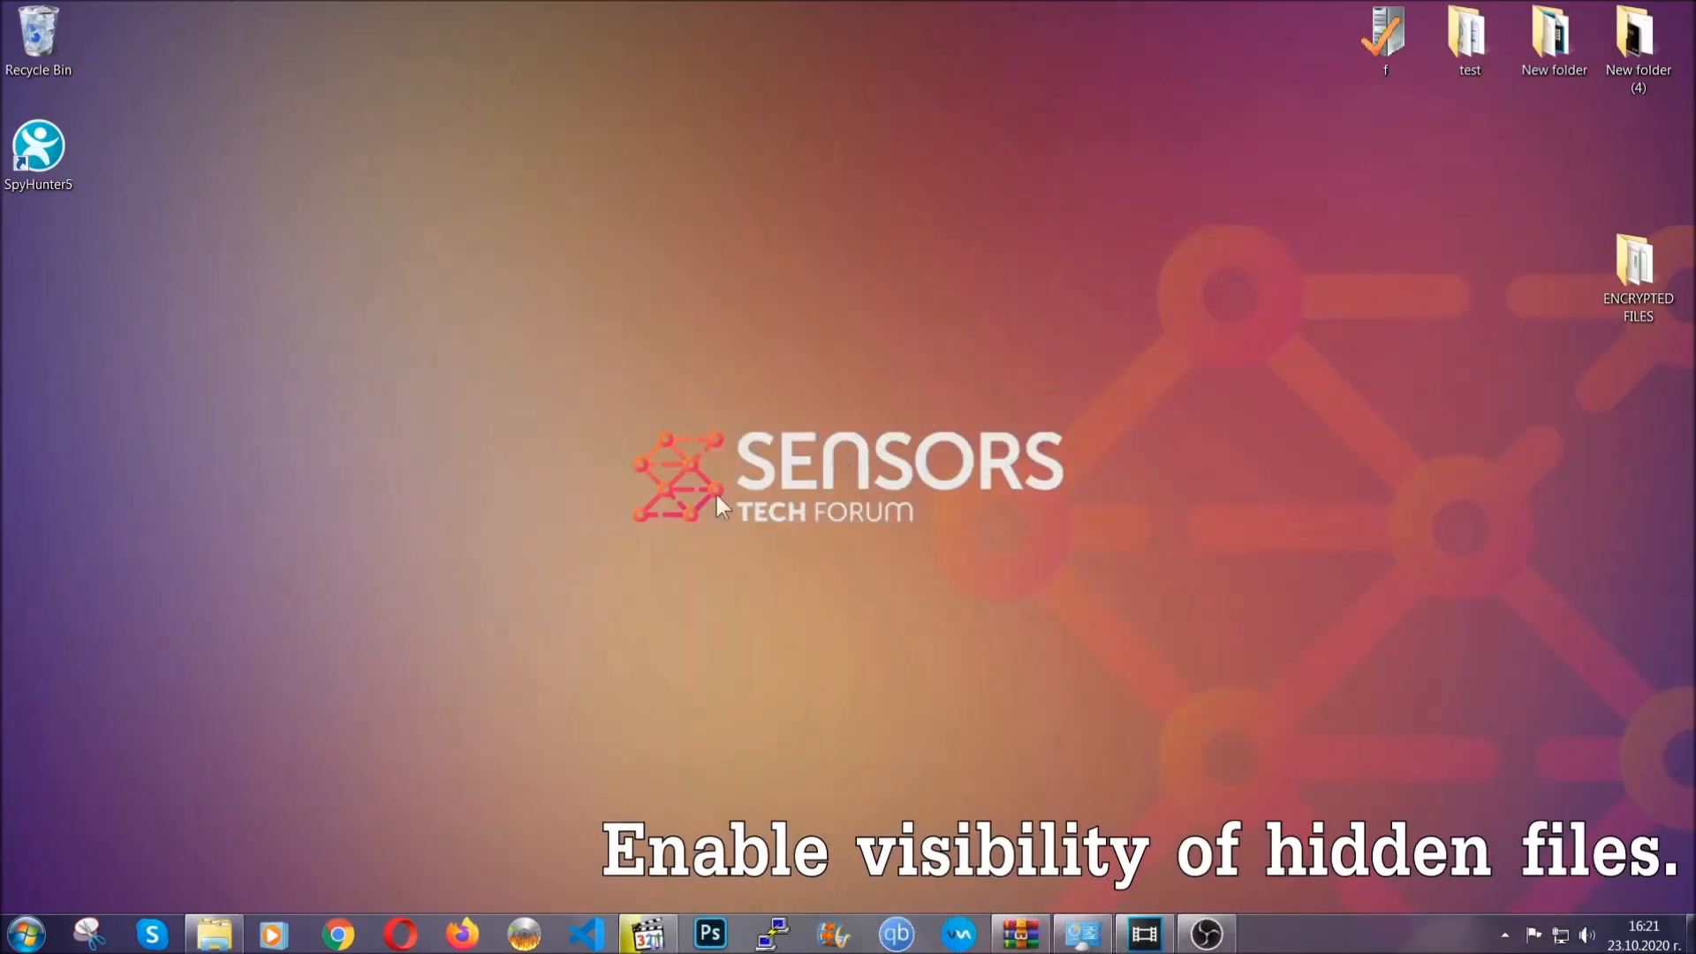
Search the system for "show hidden files and folders" and open the matching Control Panel setting
click(29, 932)
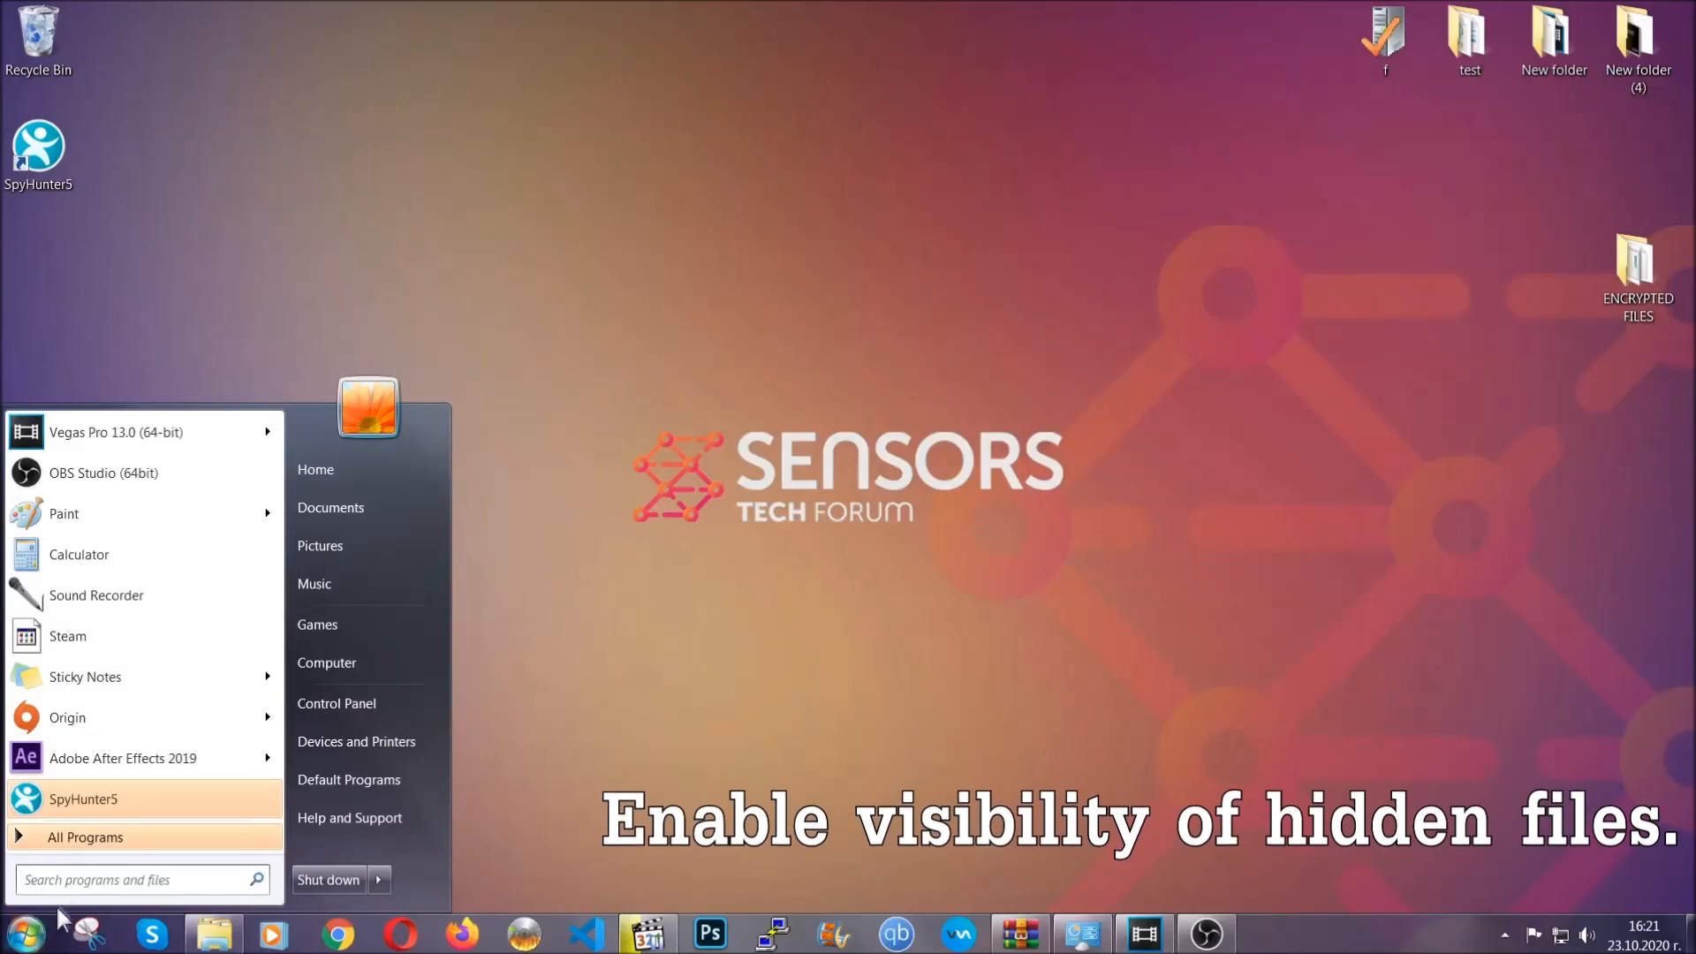
click(77, 876)
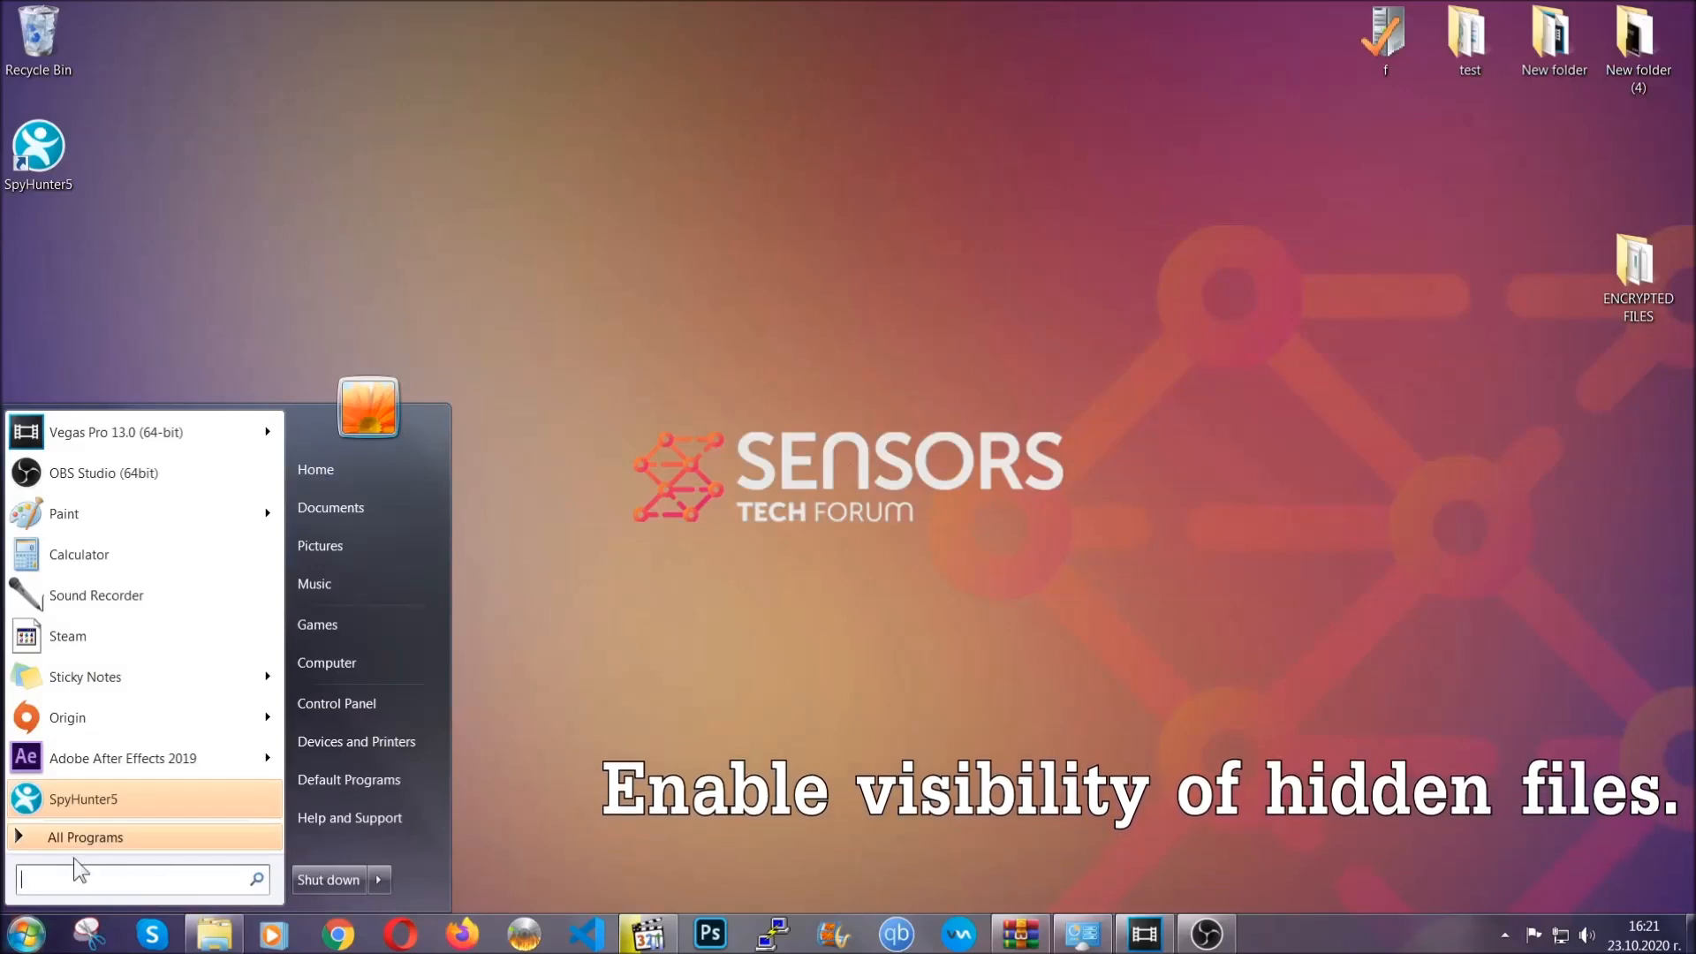
text(show hidden)
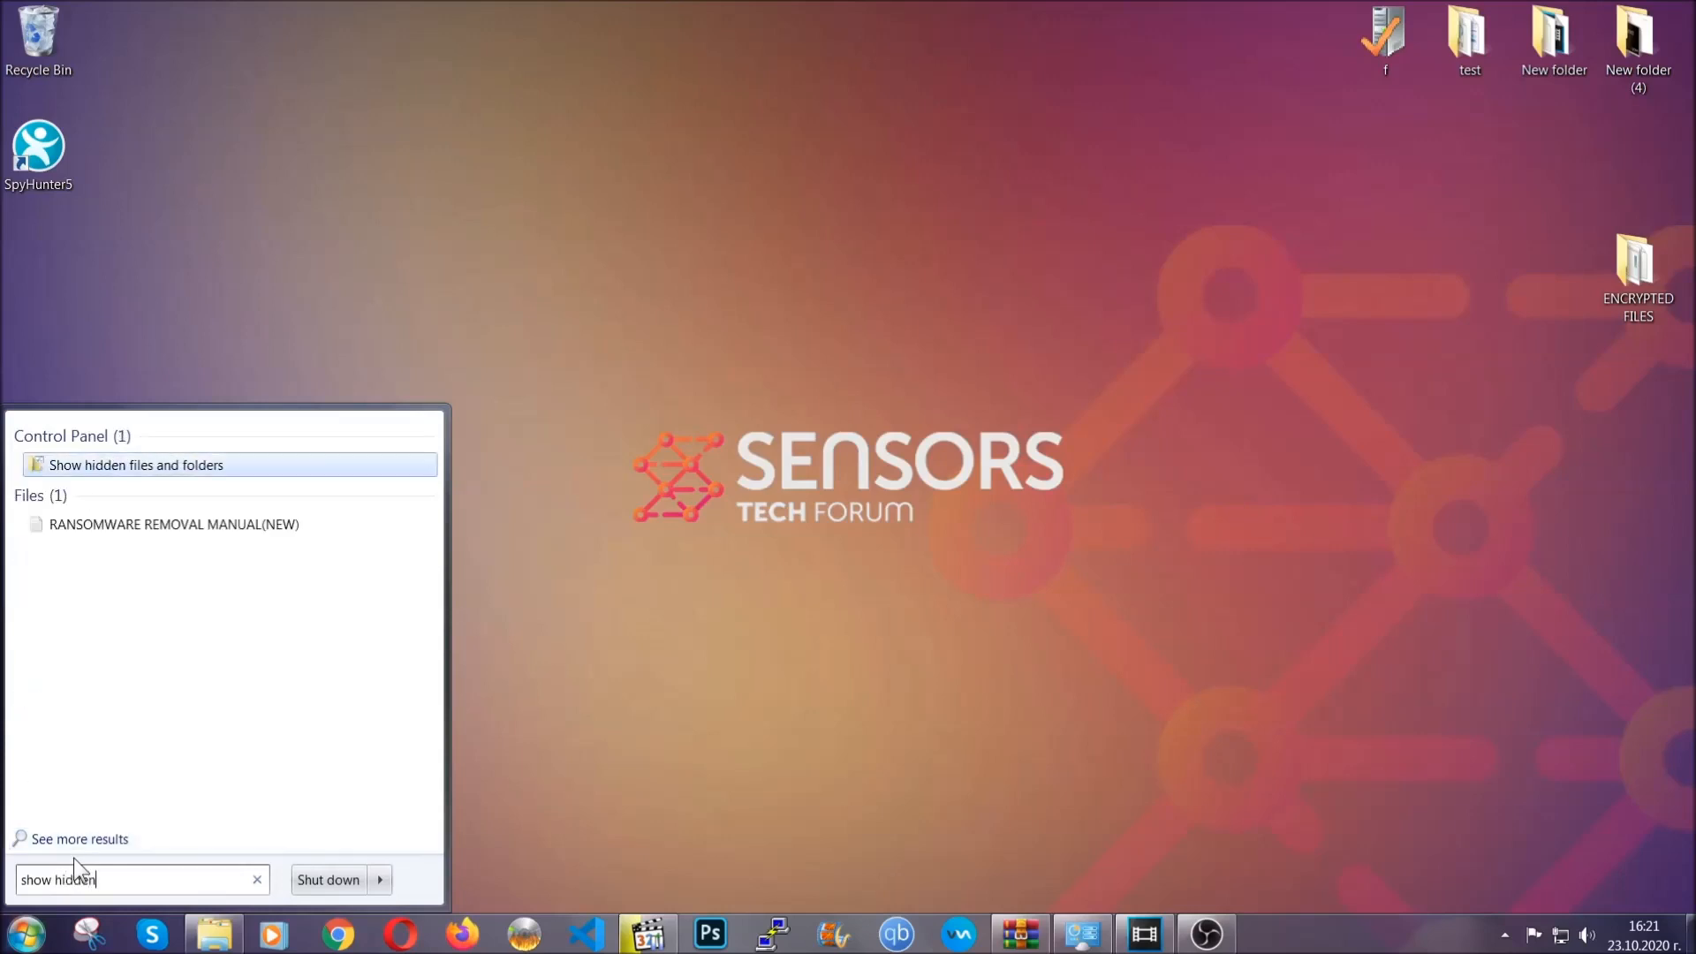
text( files and folder)
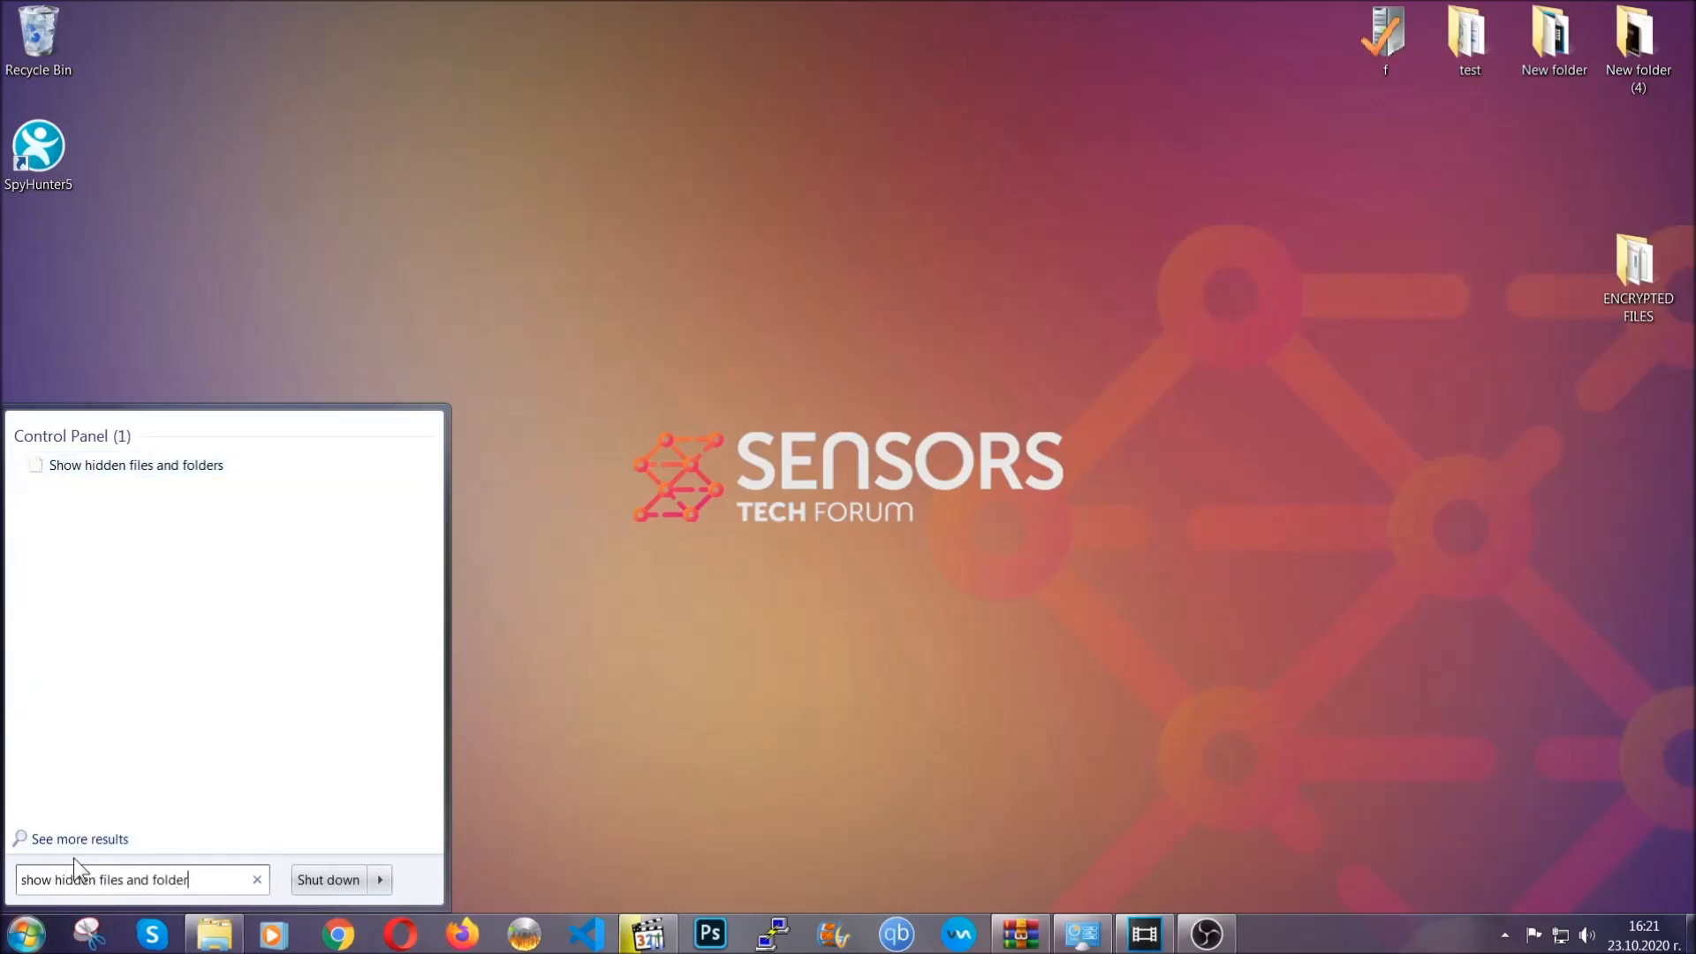
text(s)
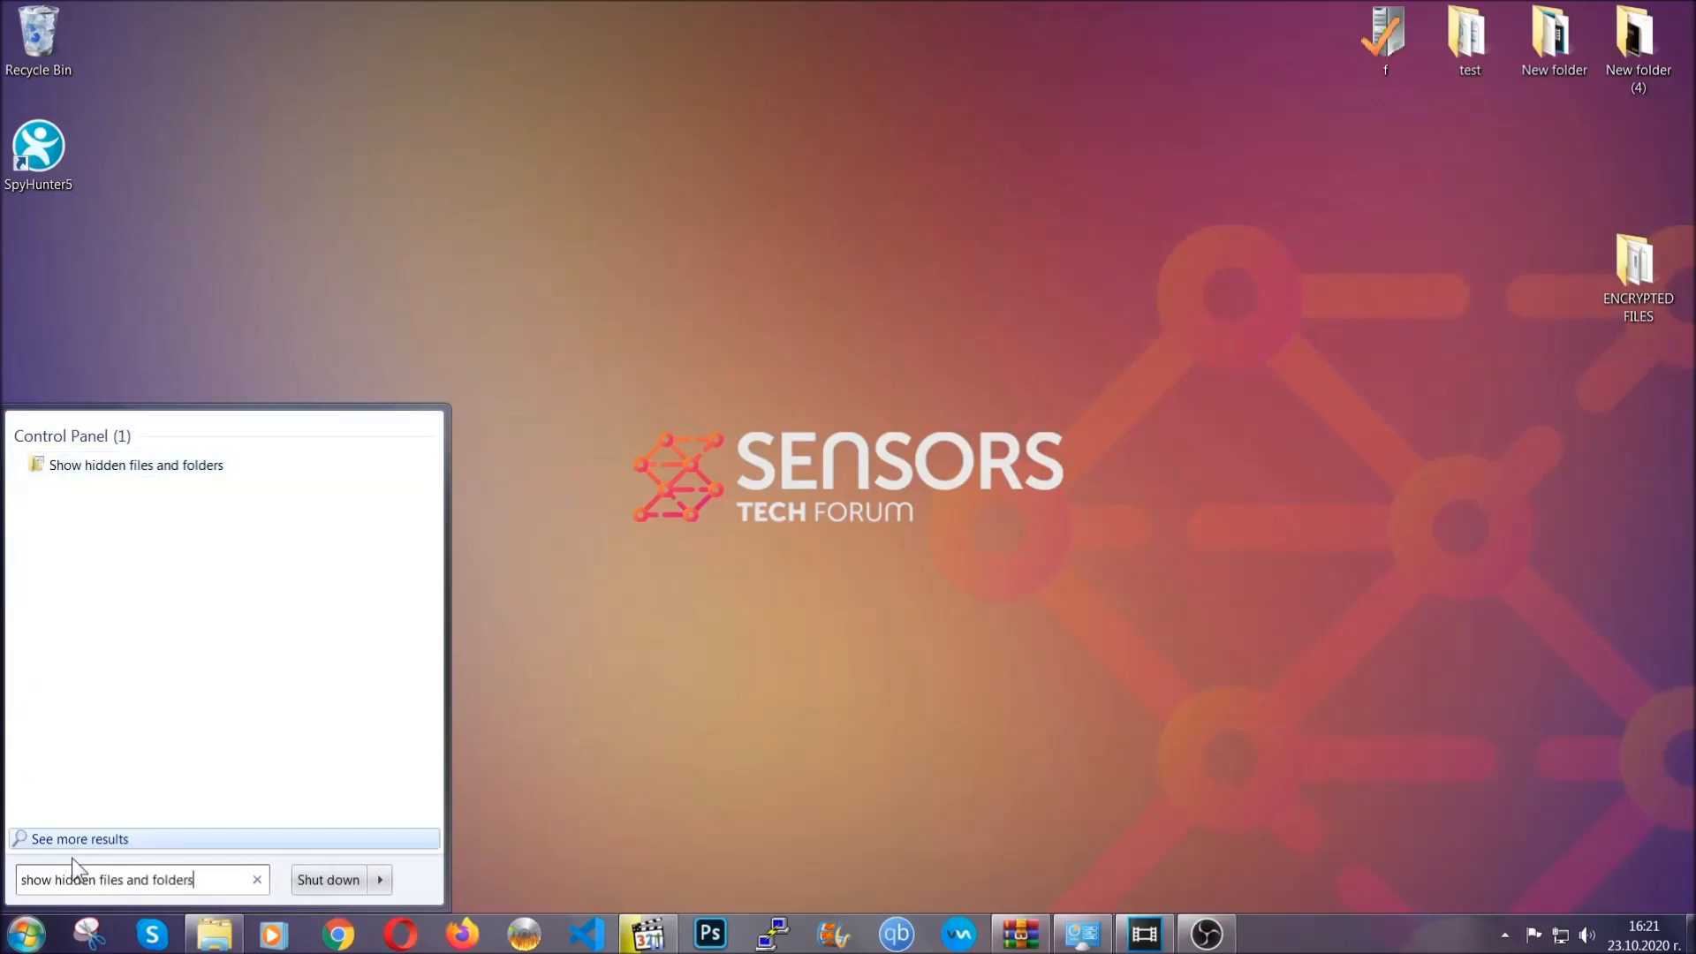
click(202, 466)
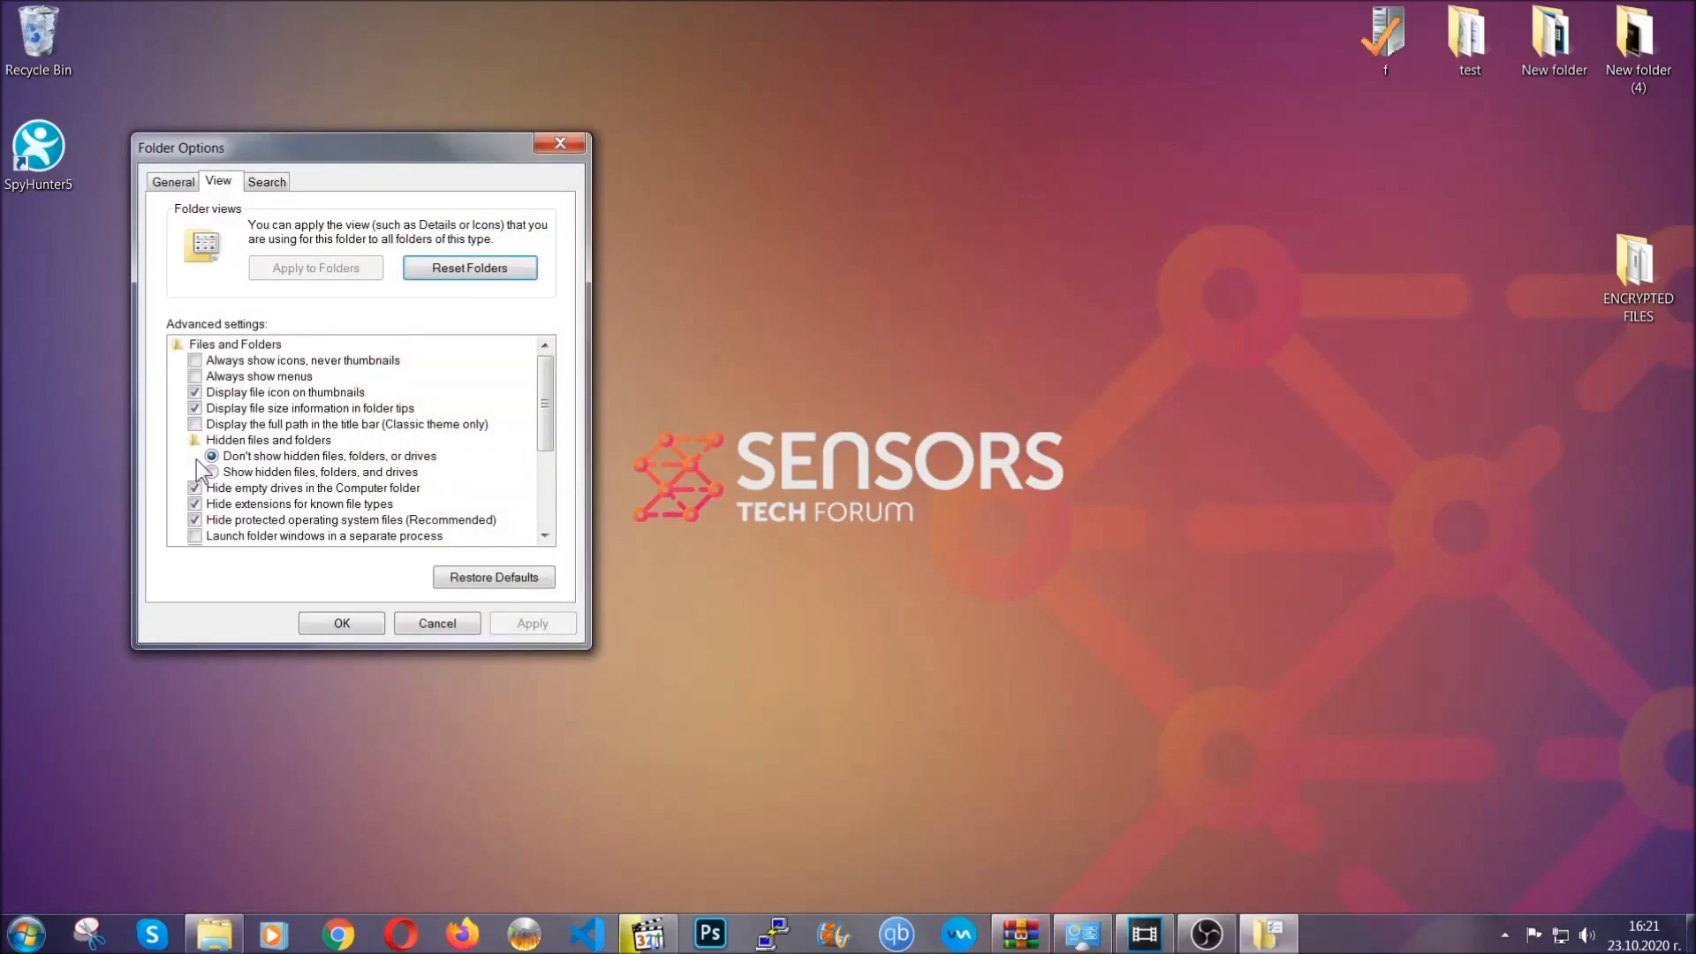
Set Folder Options to show hidden files, folders, and drives, apply the change and close the dialog
click(245, 472)
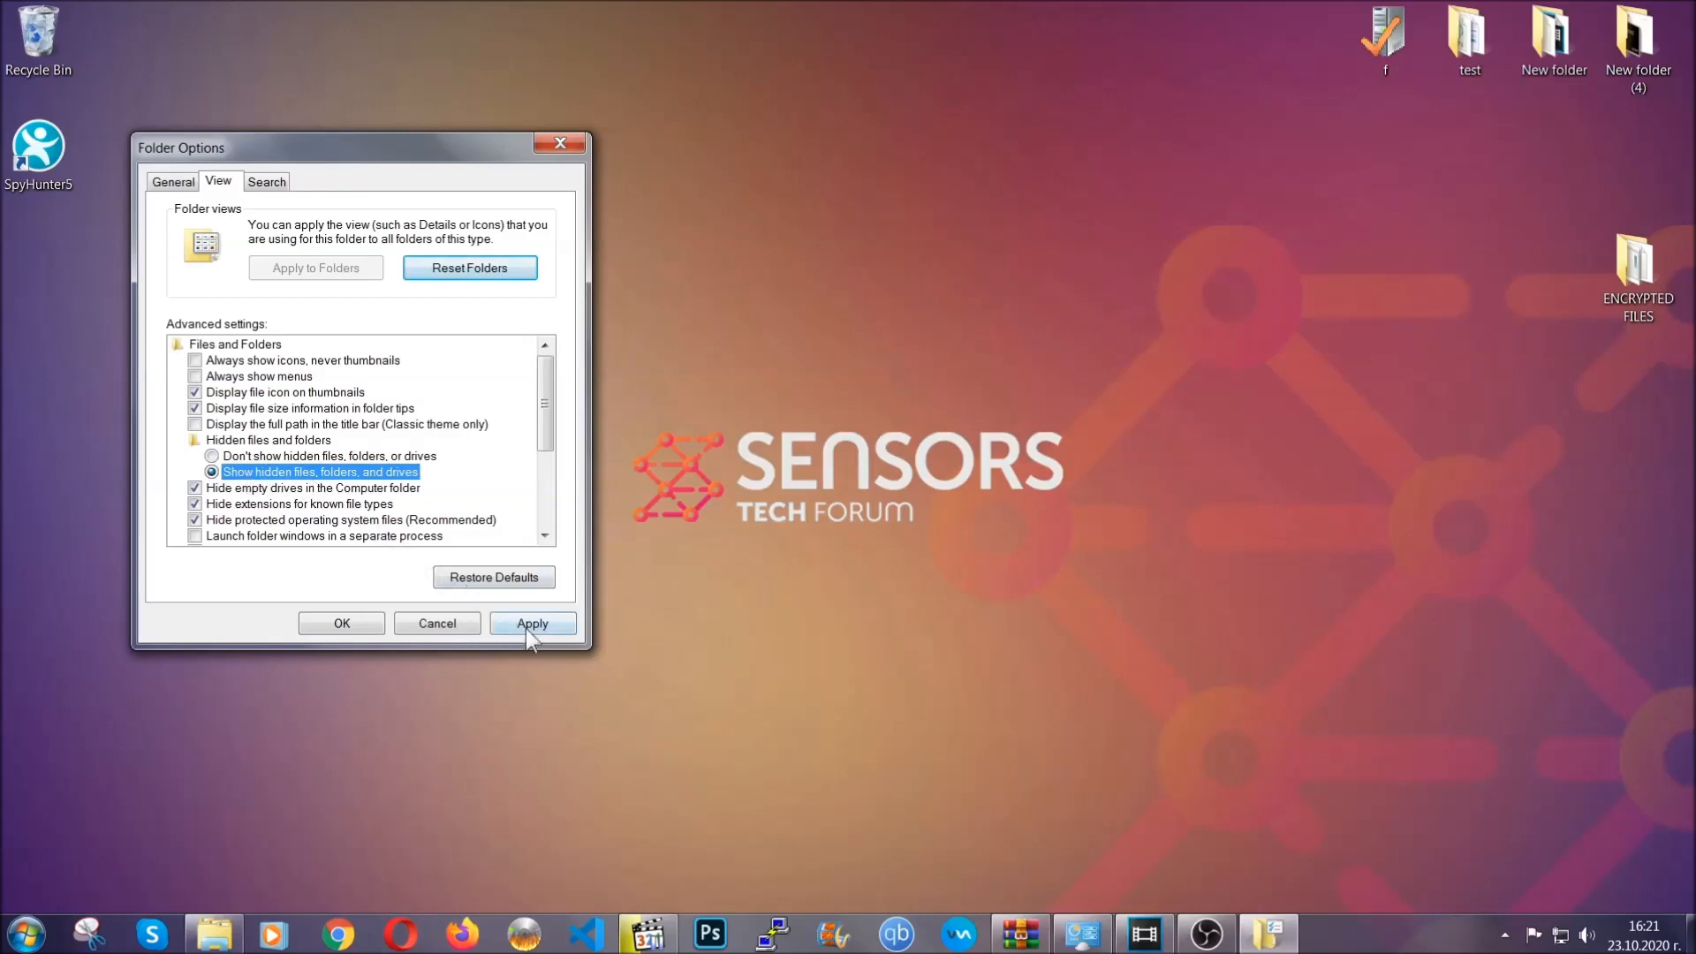
click(526, 628)
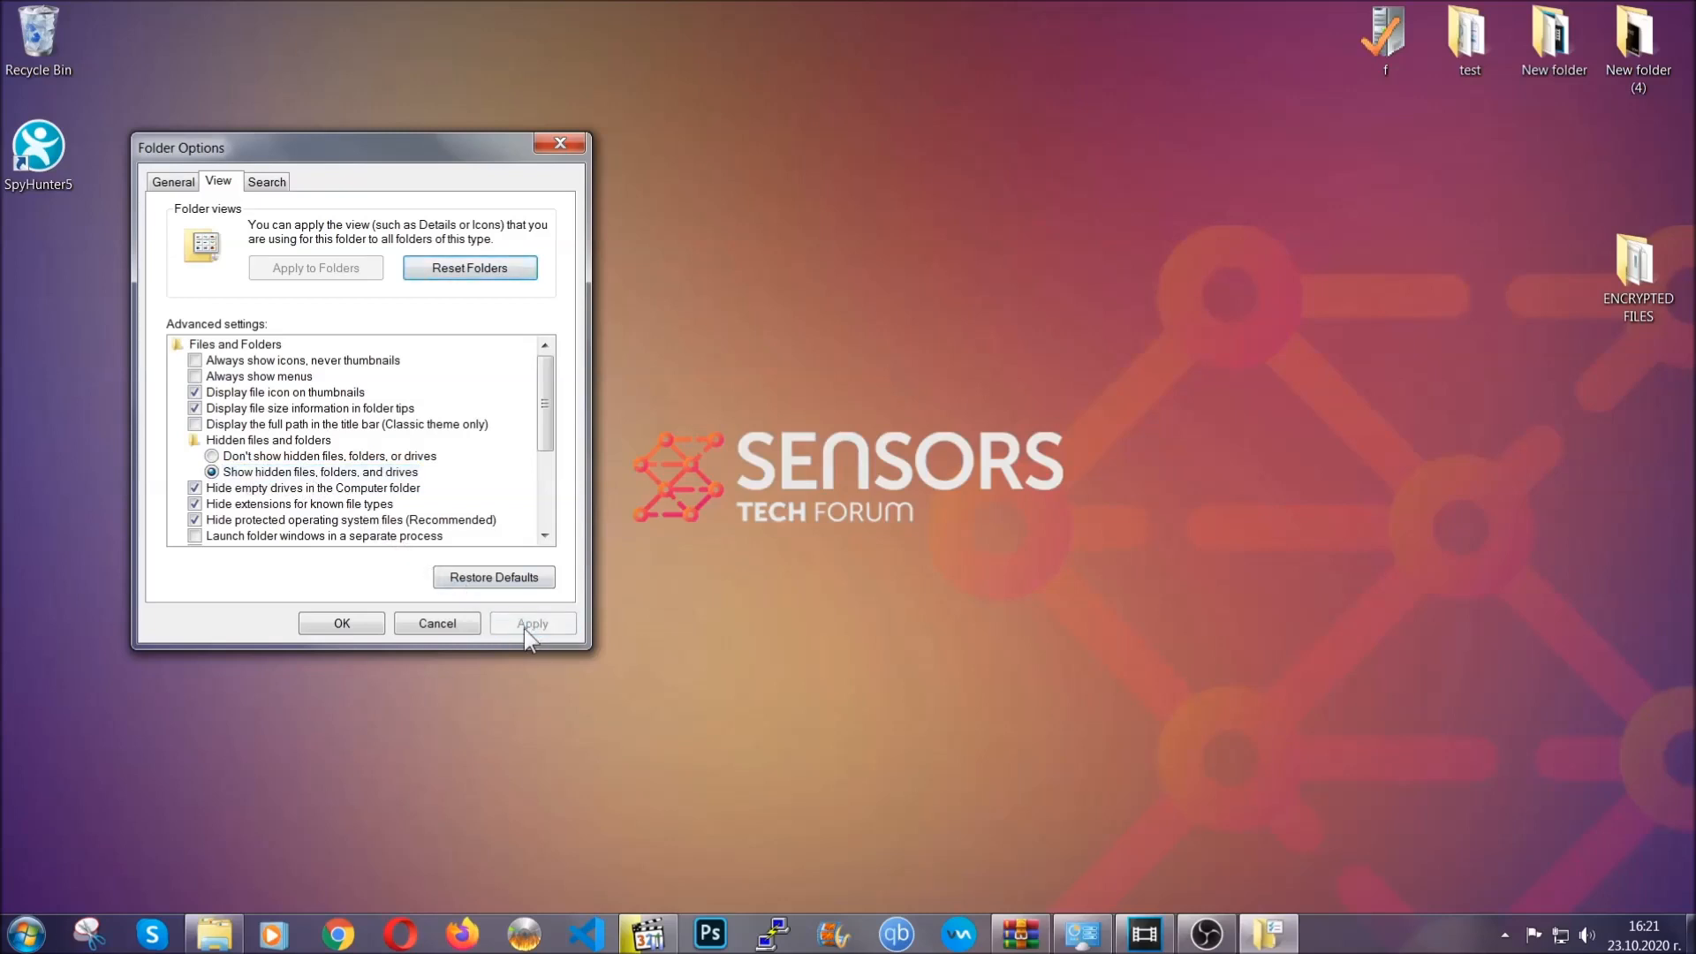
click(338, 623)
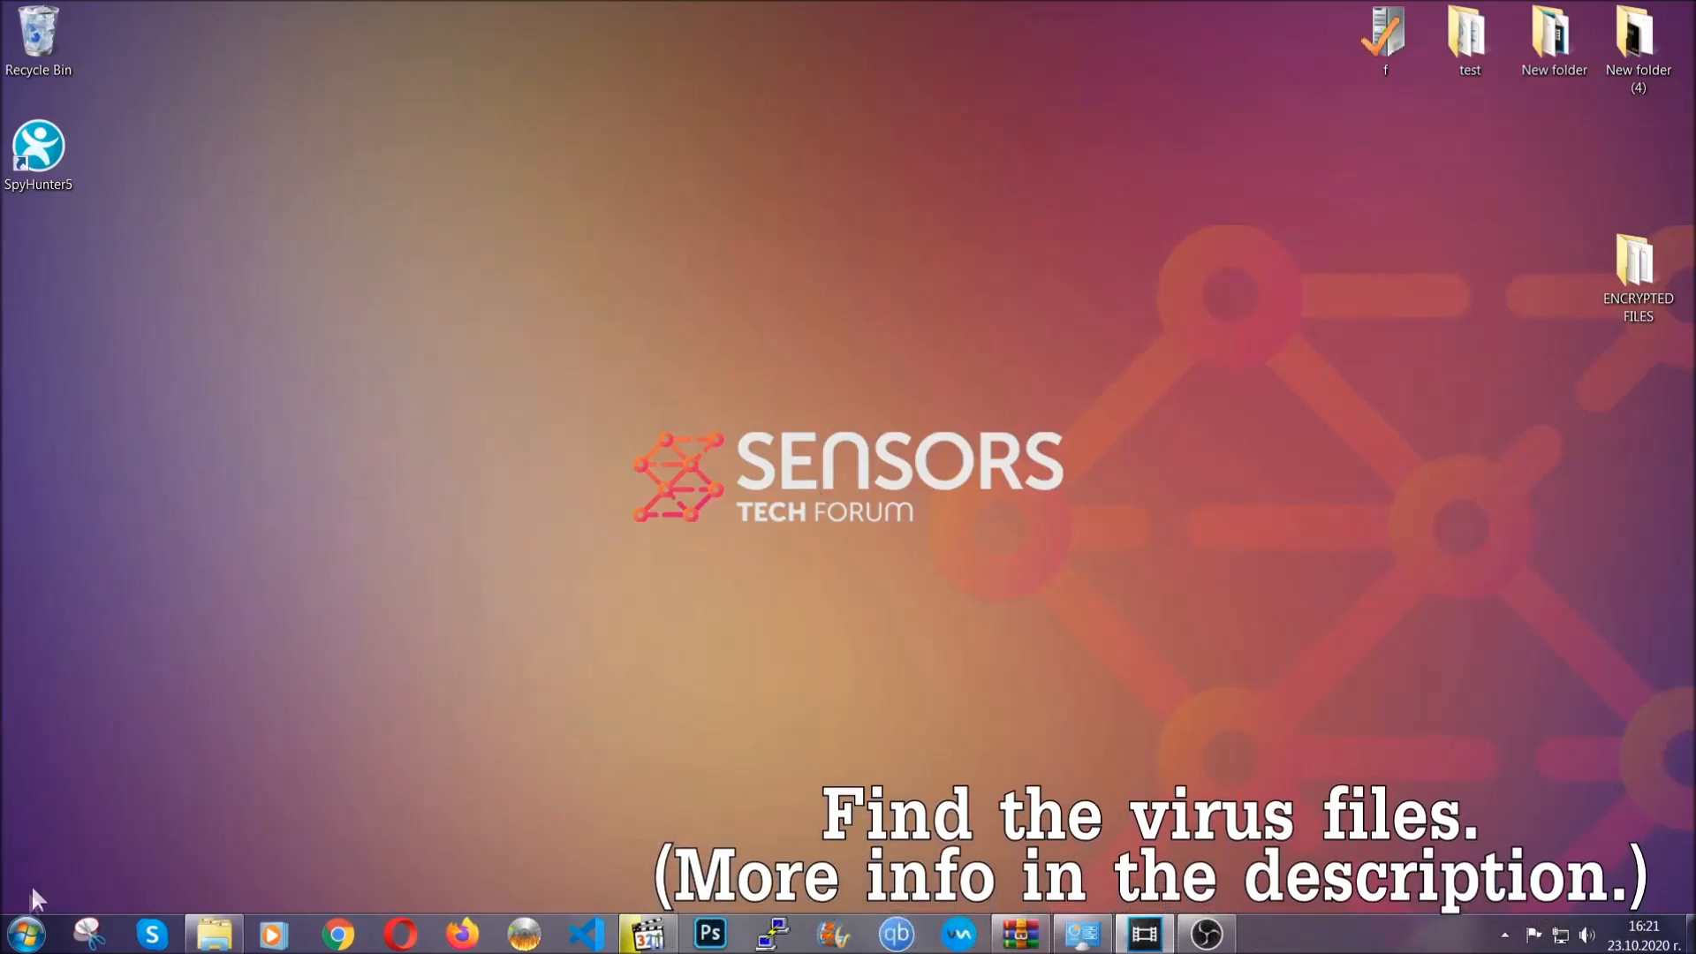
Search the whole computer for executable files with the query "fileextension:exe Example Virus Name"
click(23, 934)
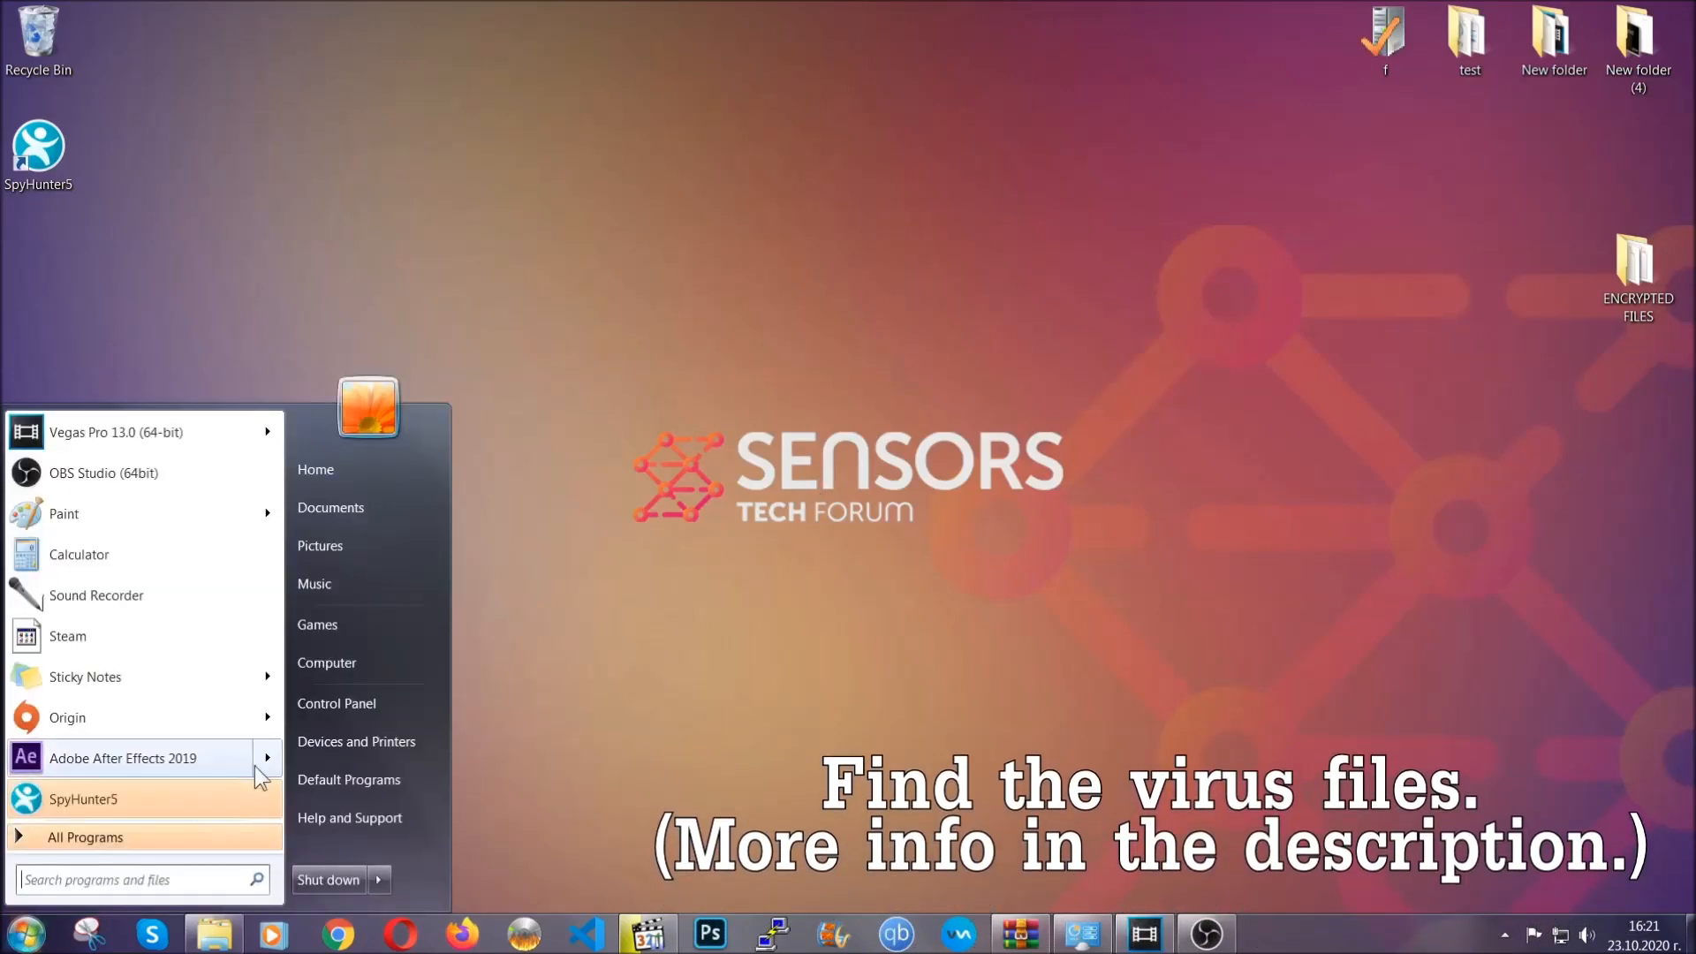
click(352, 664)
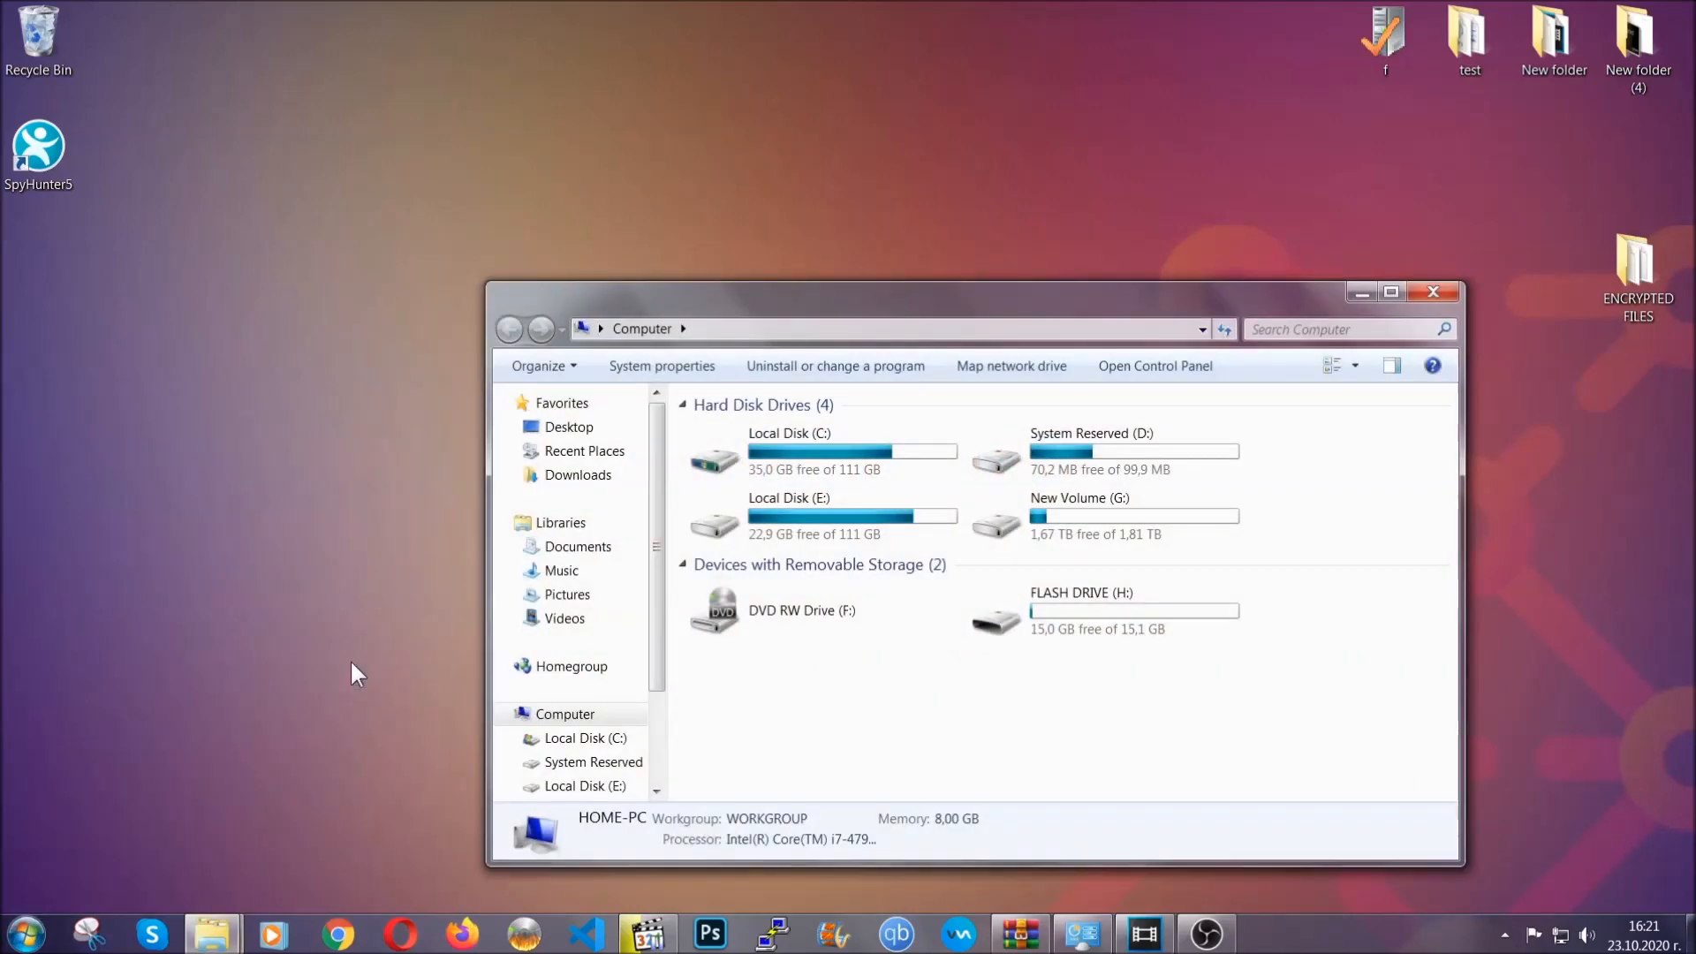
drag(919, 313, 809, 228)
click(1156, 254)
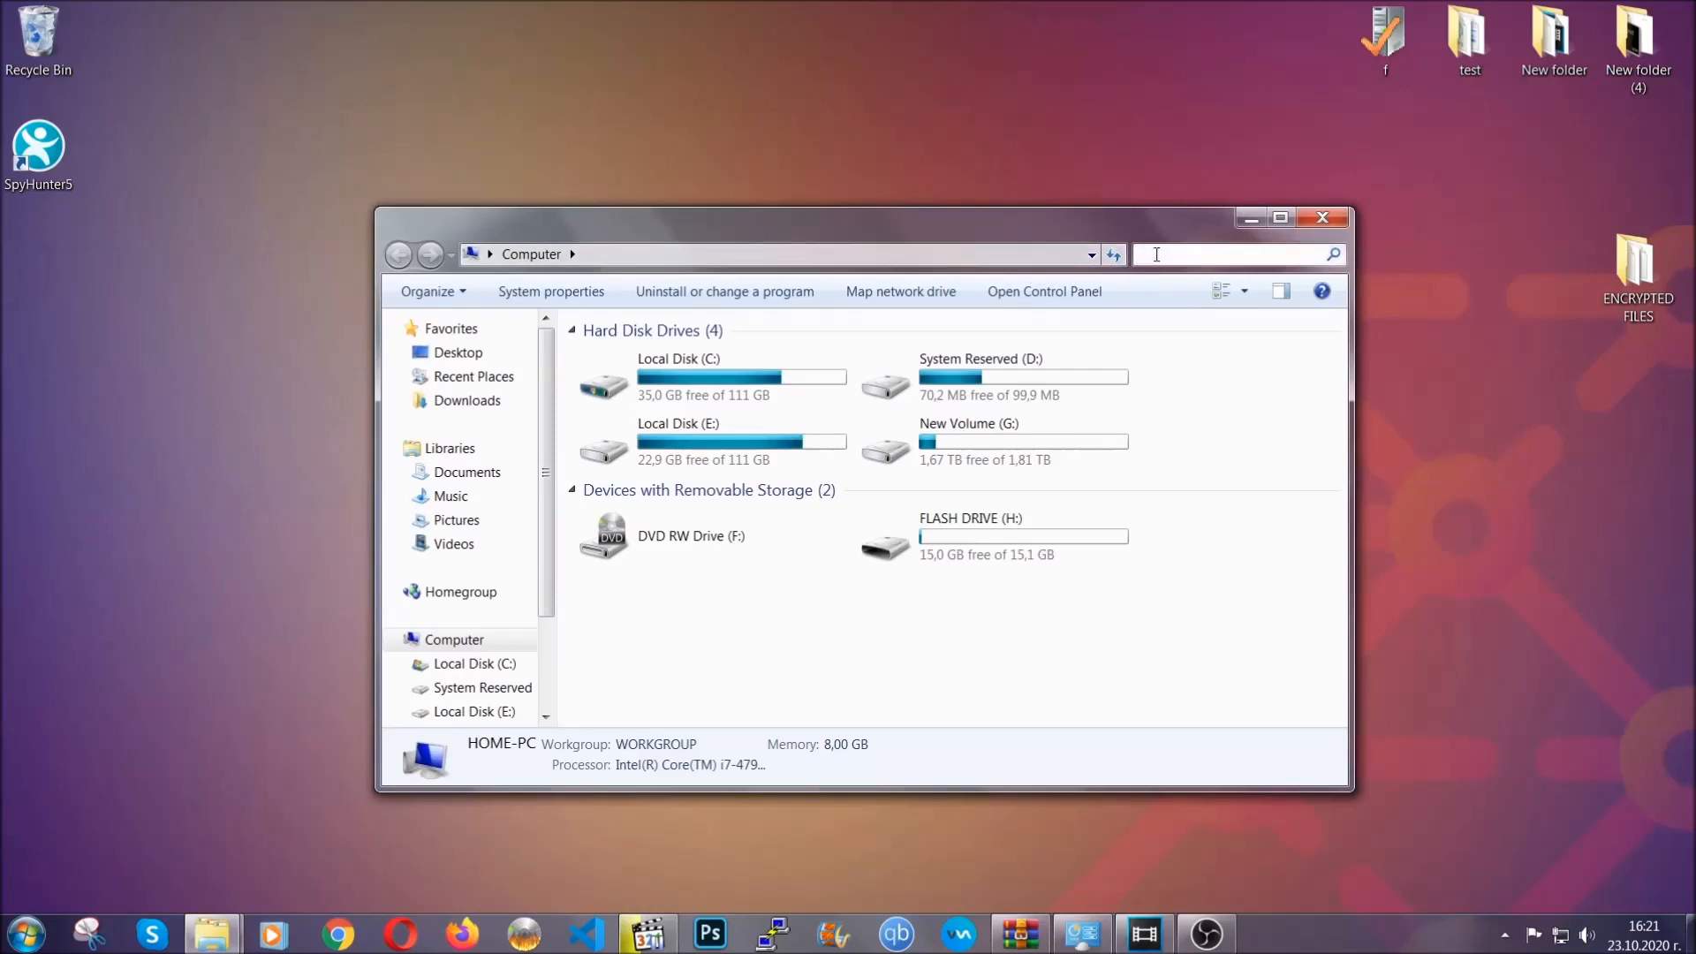
text(fileextensio)
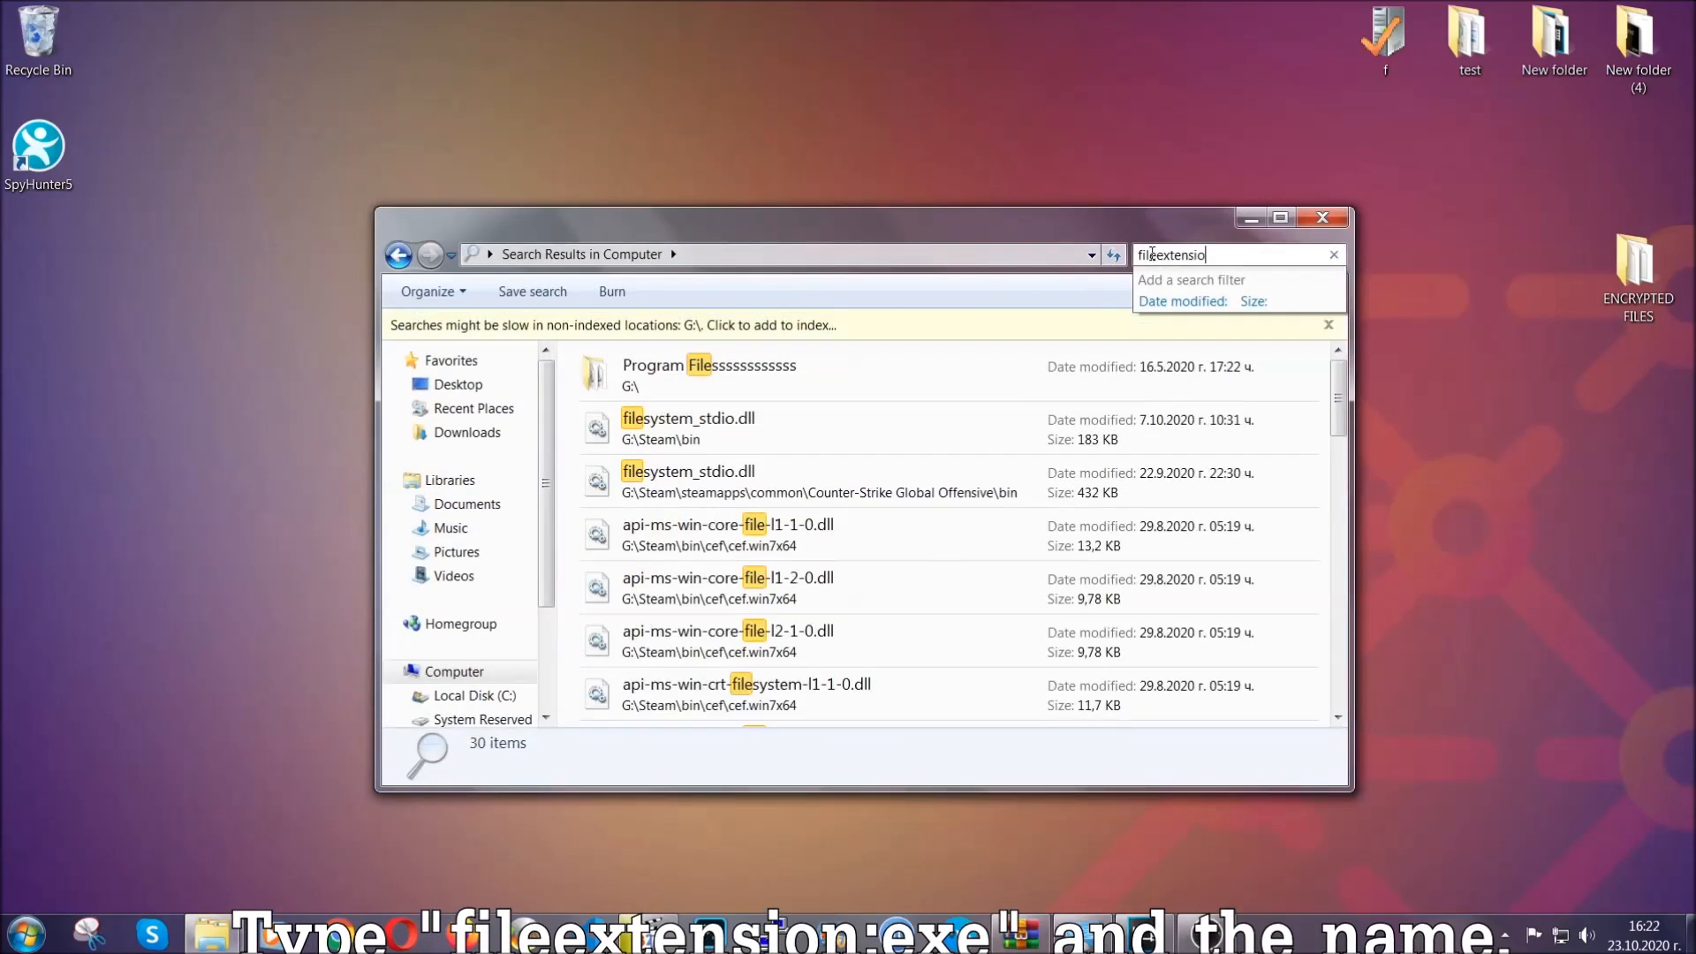
text(n:exe)
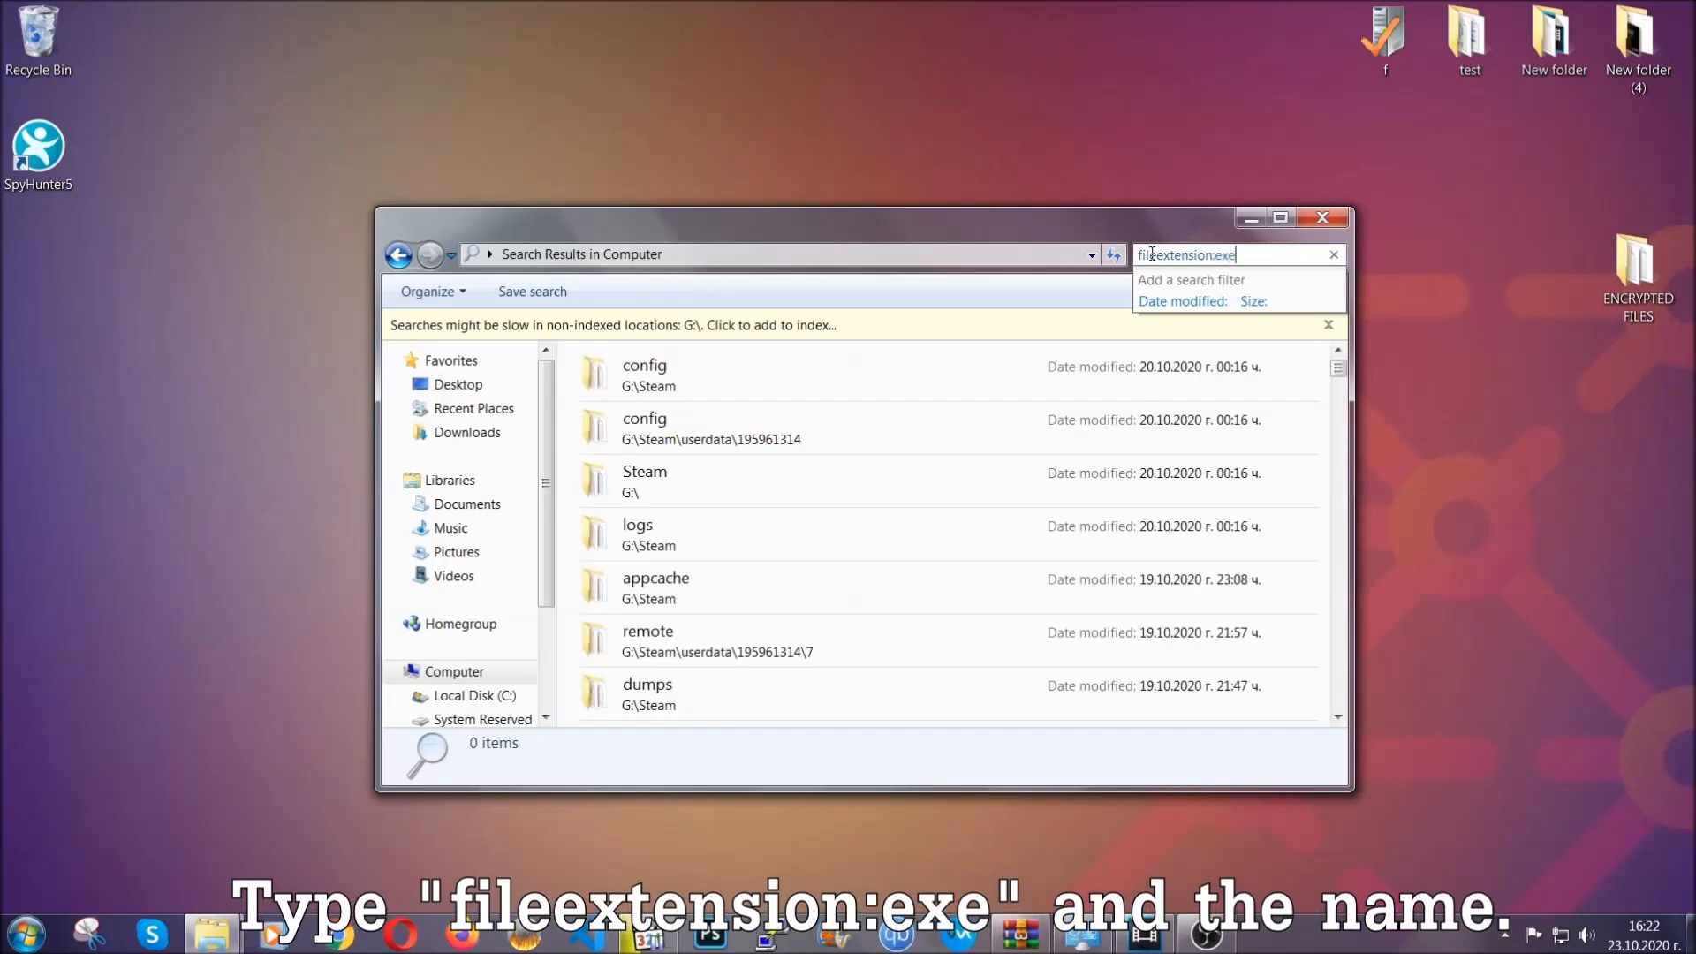
text( Exam)
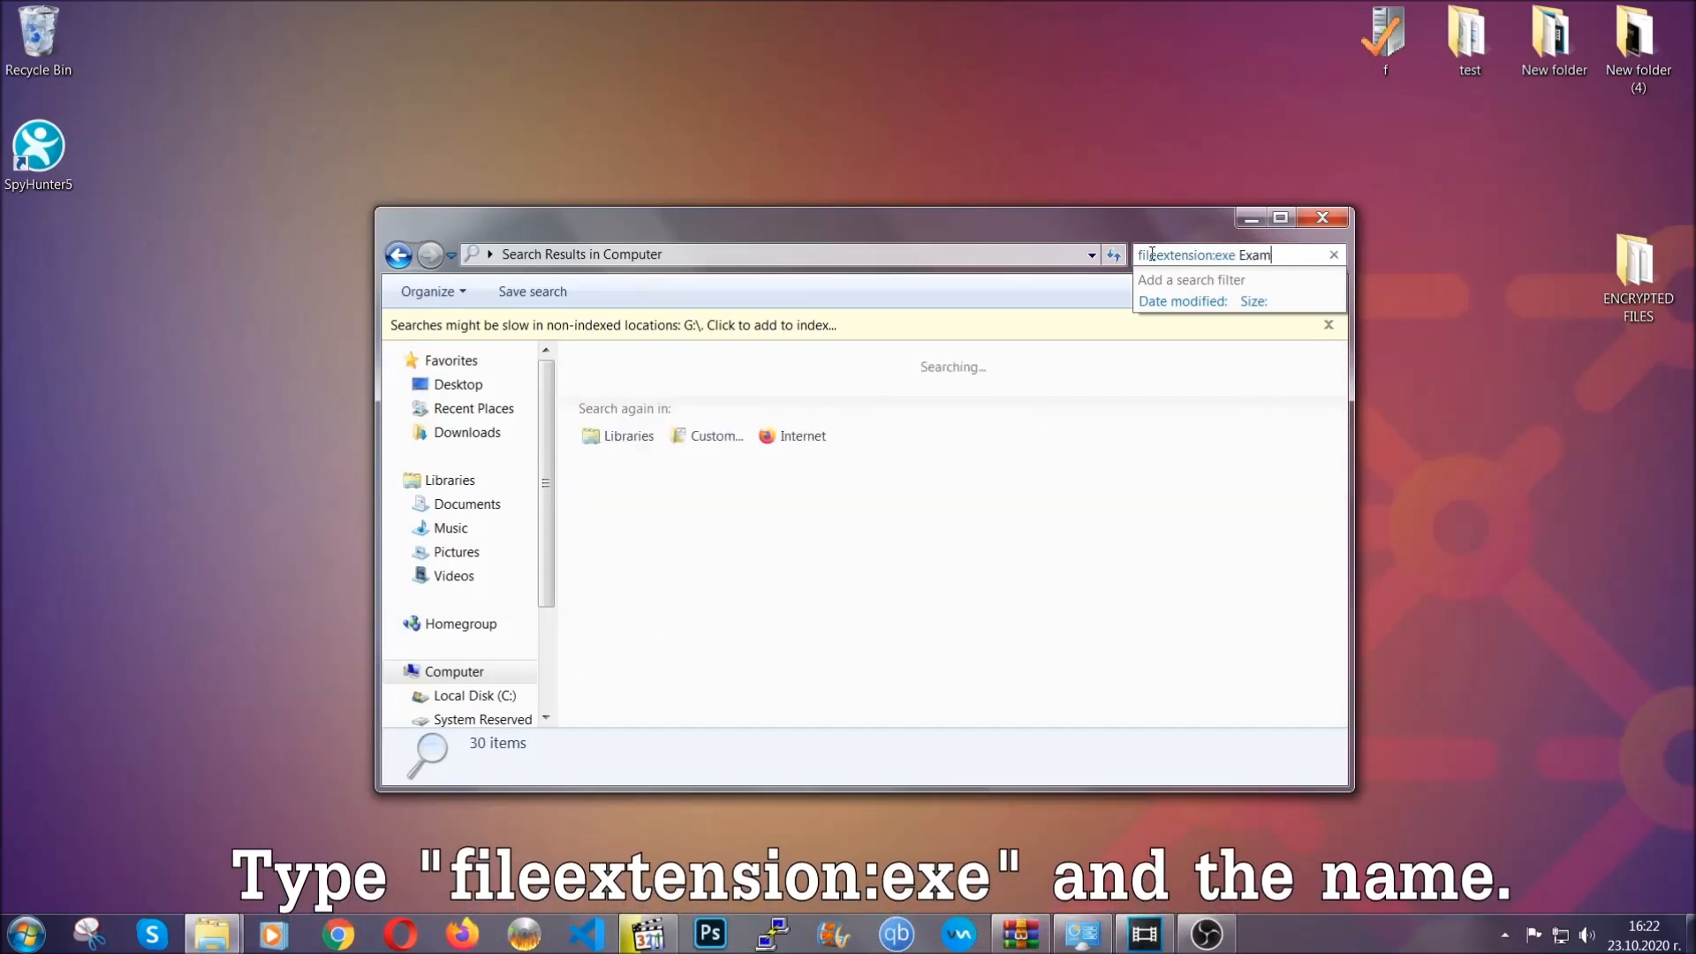
text(ple Vi)
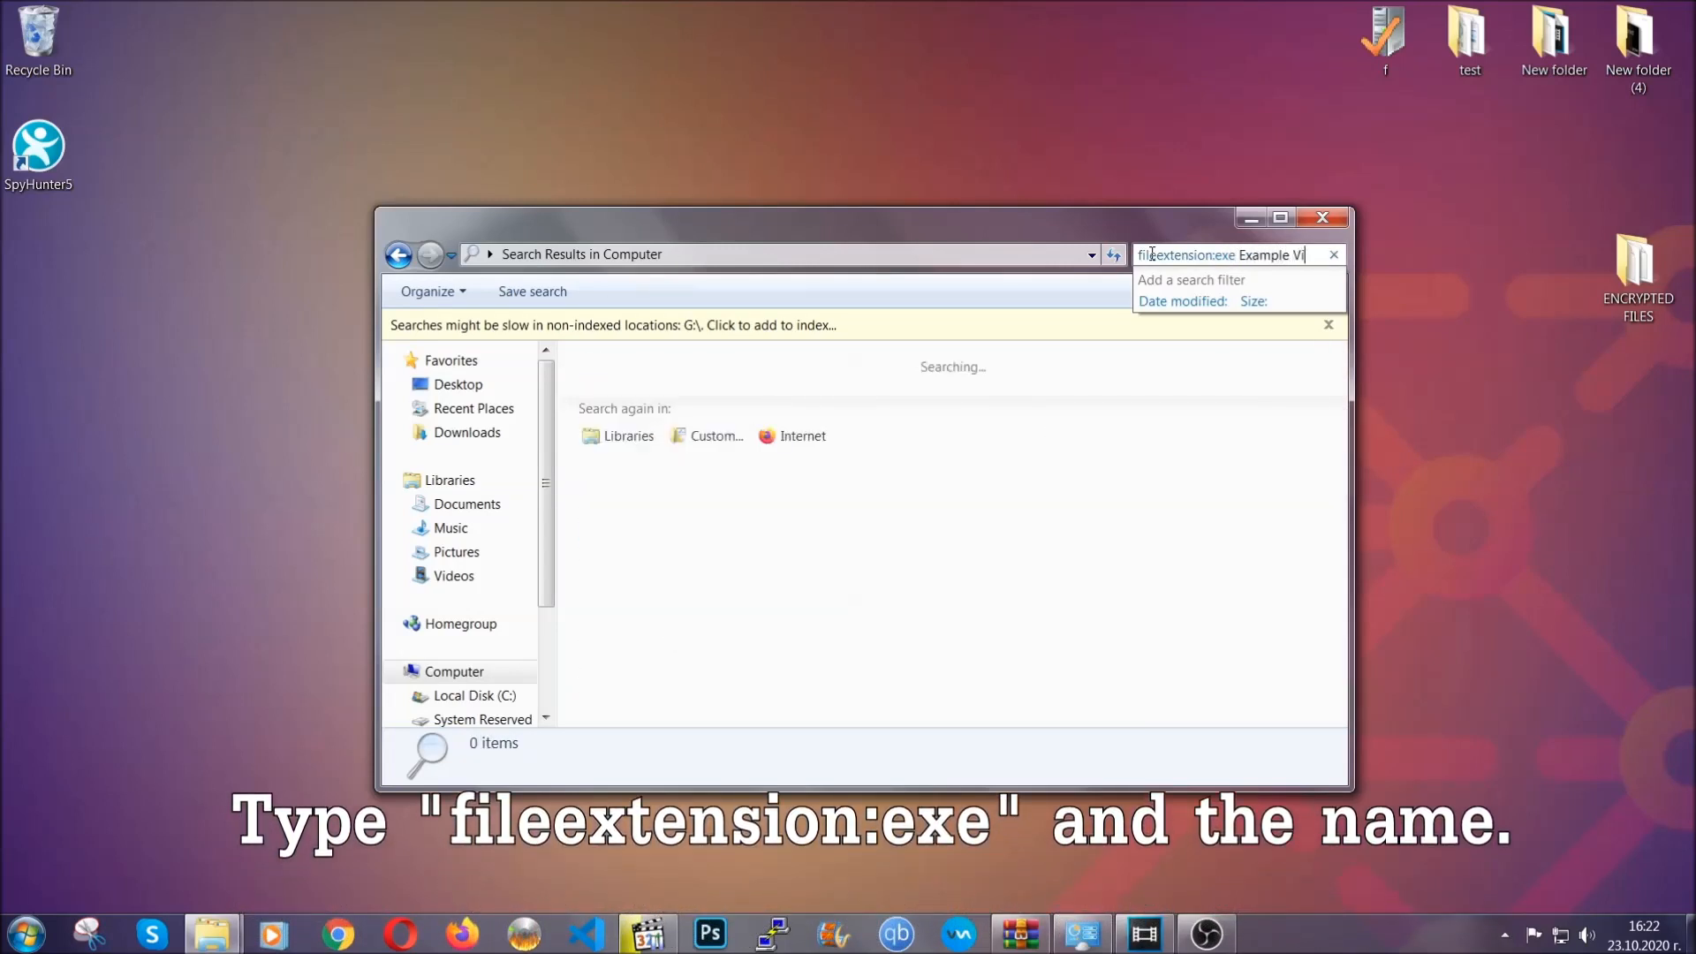
text(rss)
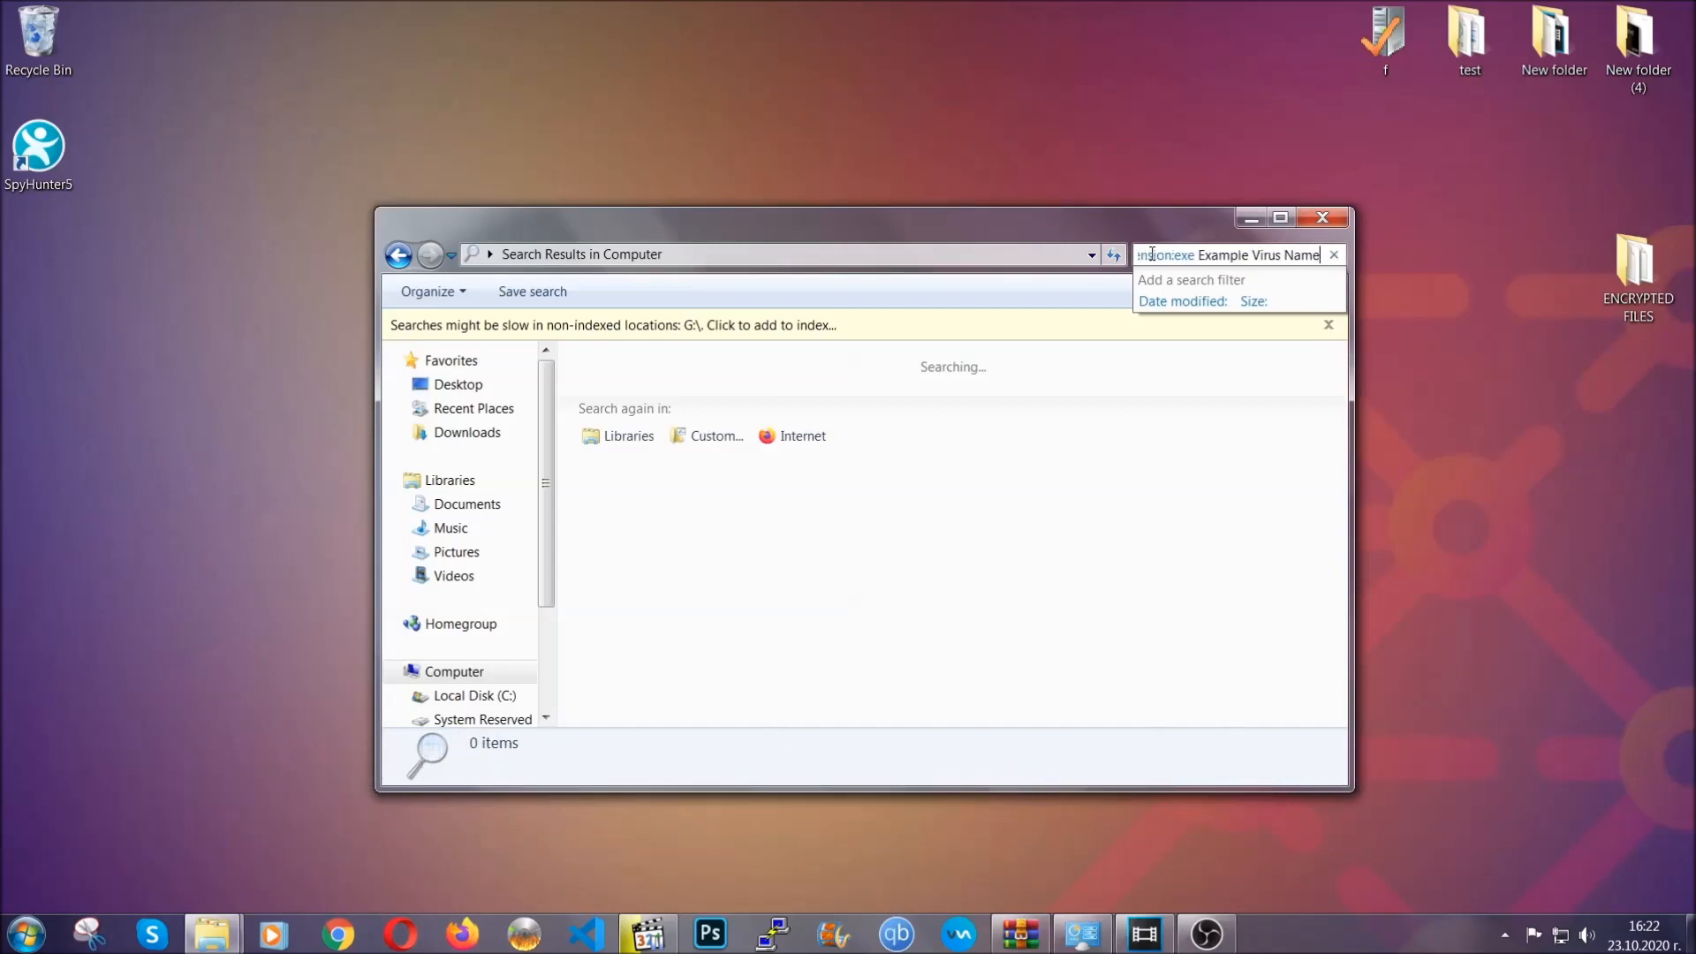
Run the computer-wide search for the Example Virus Name executable, move the found file to the Recycle Bin and close the search window
text( Name)
key(Return)
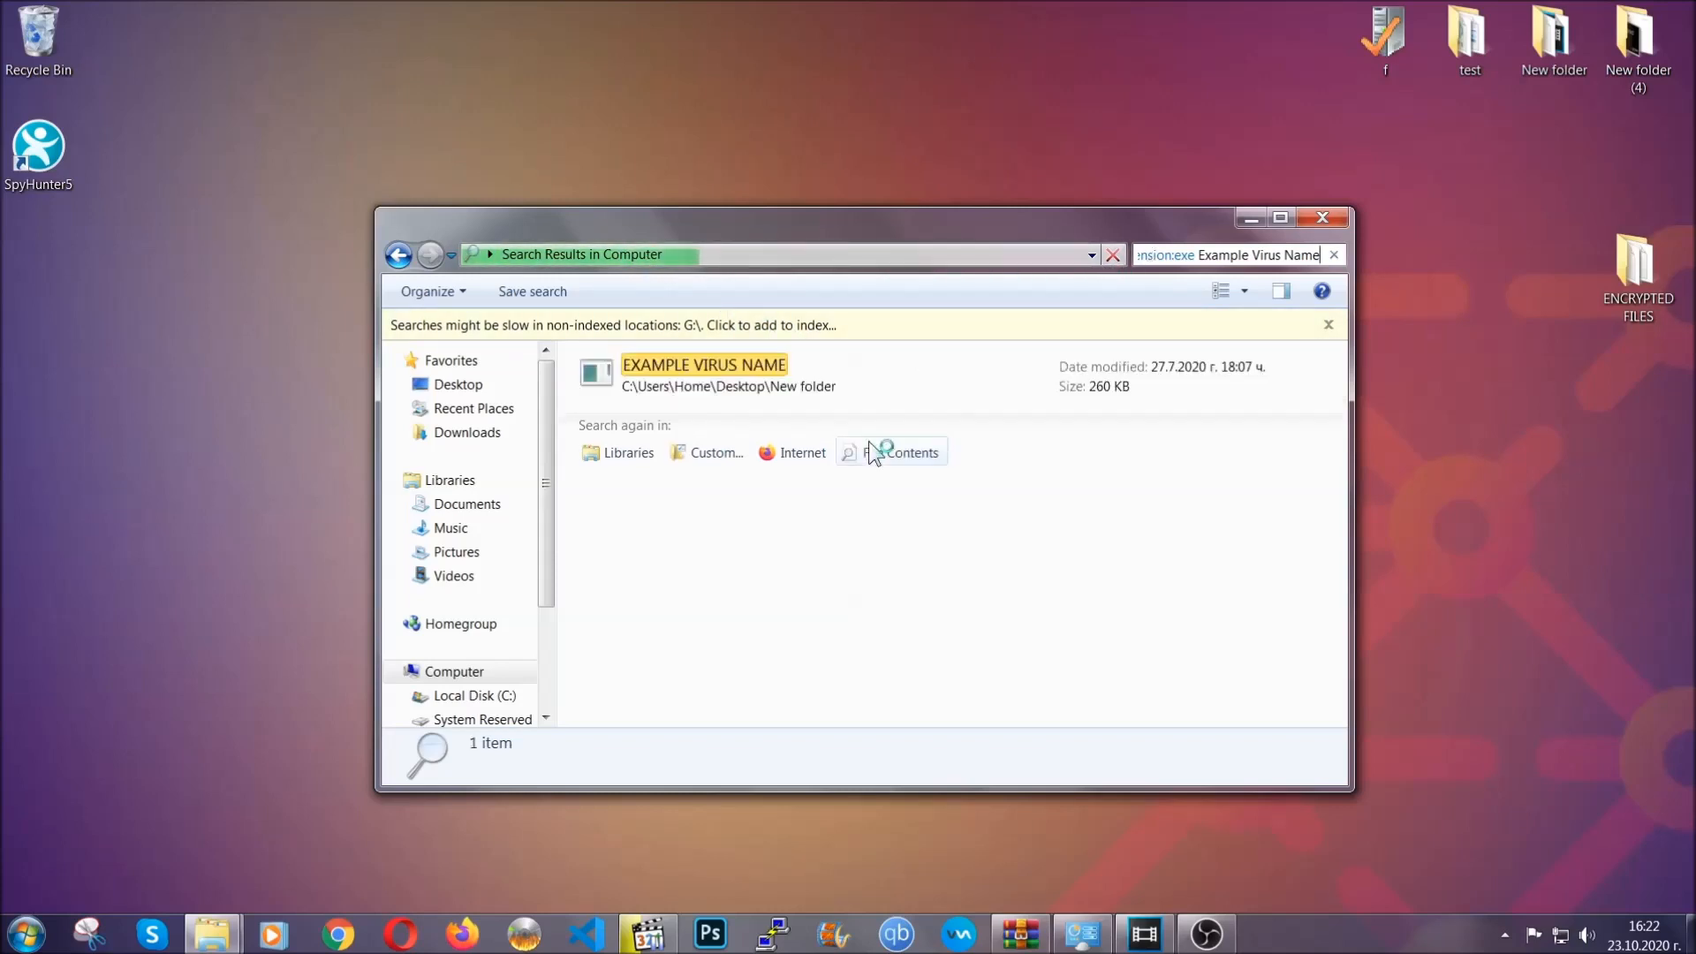
click(742, 362)
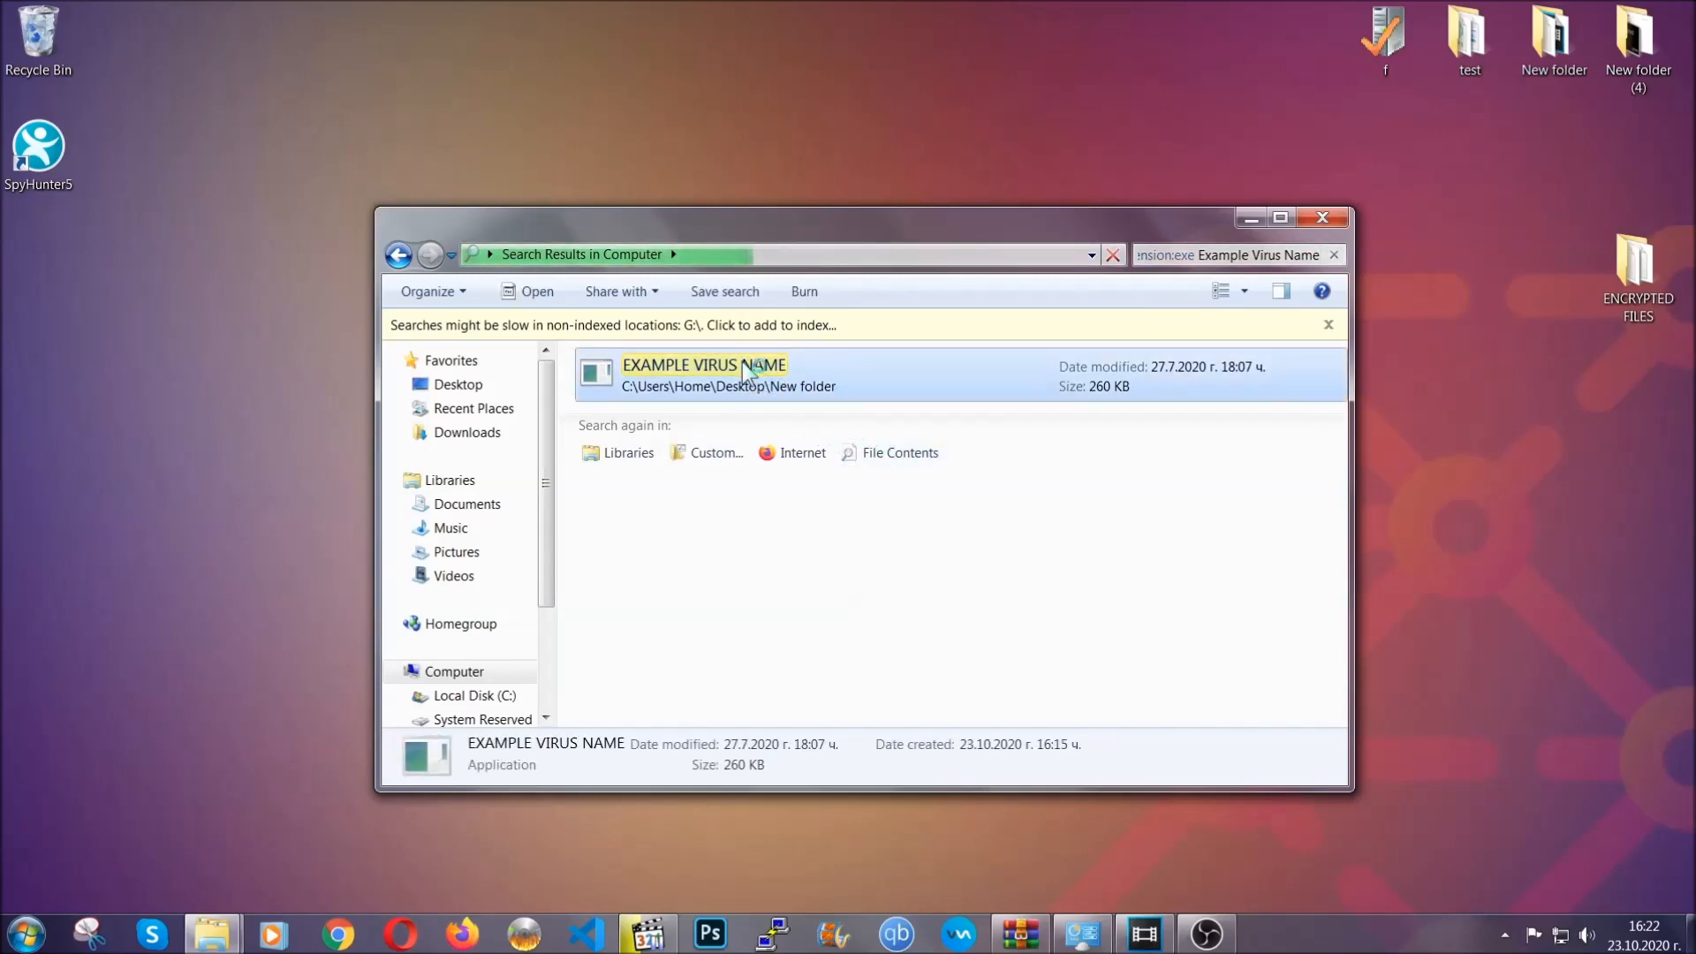
right_click(742, 363)
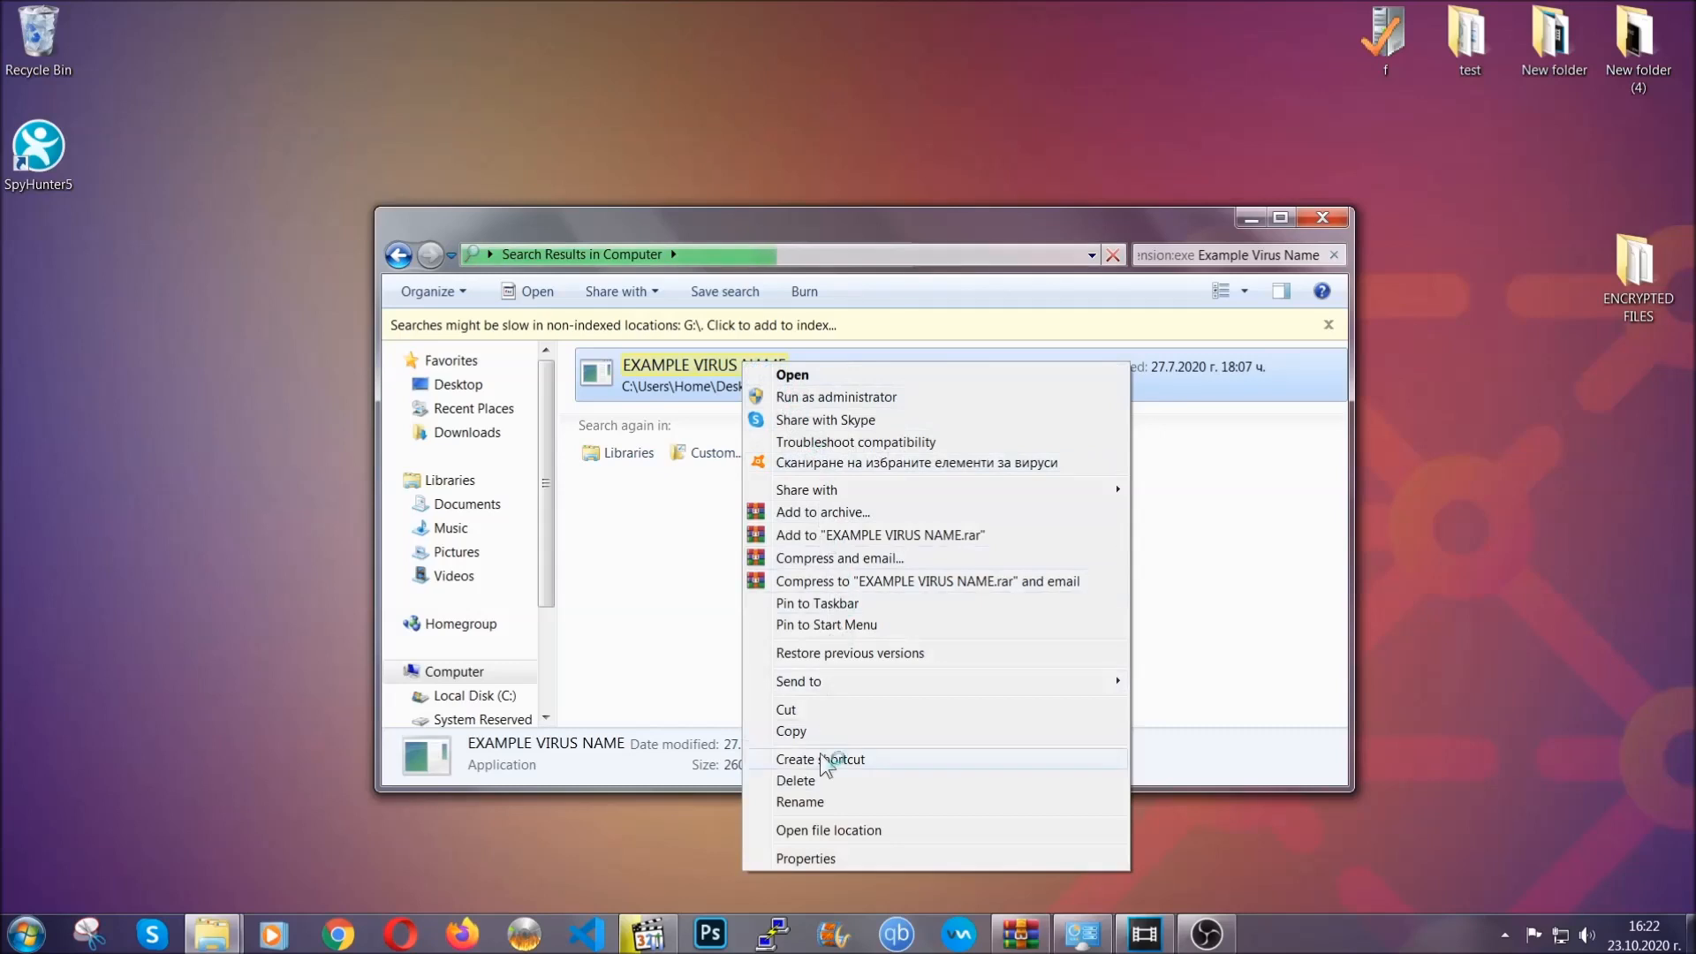
click(818, 781)
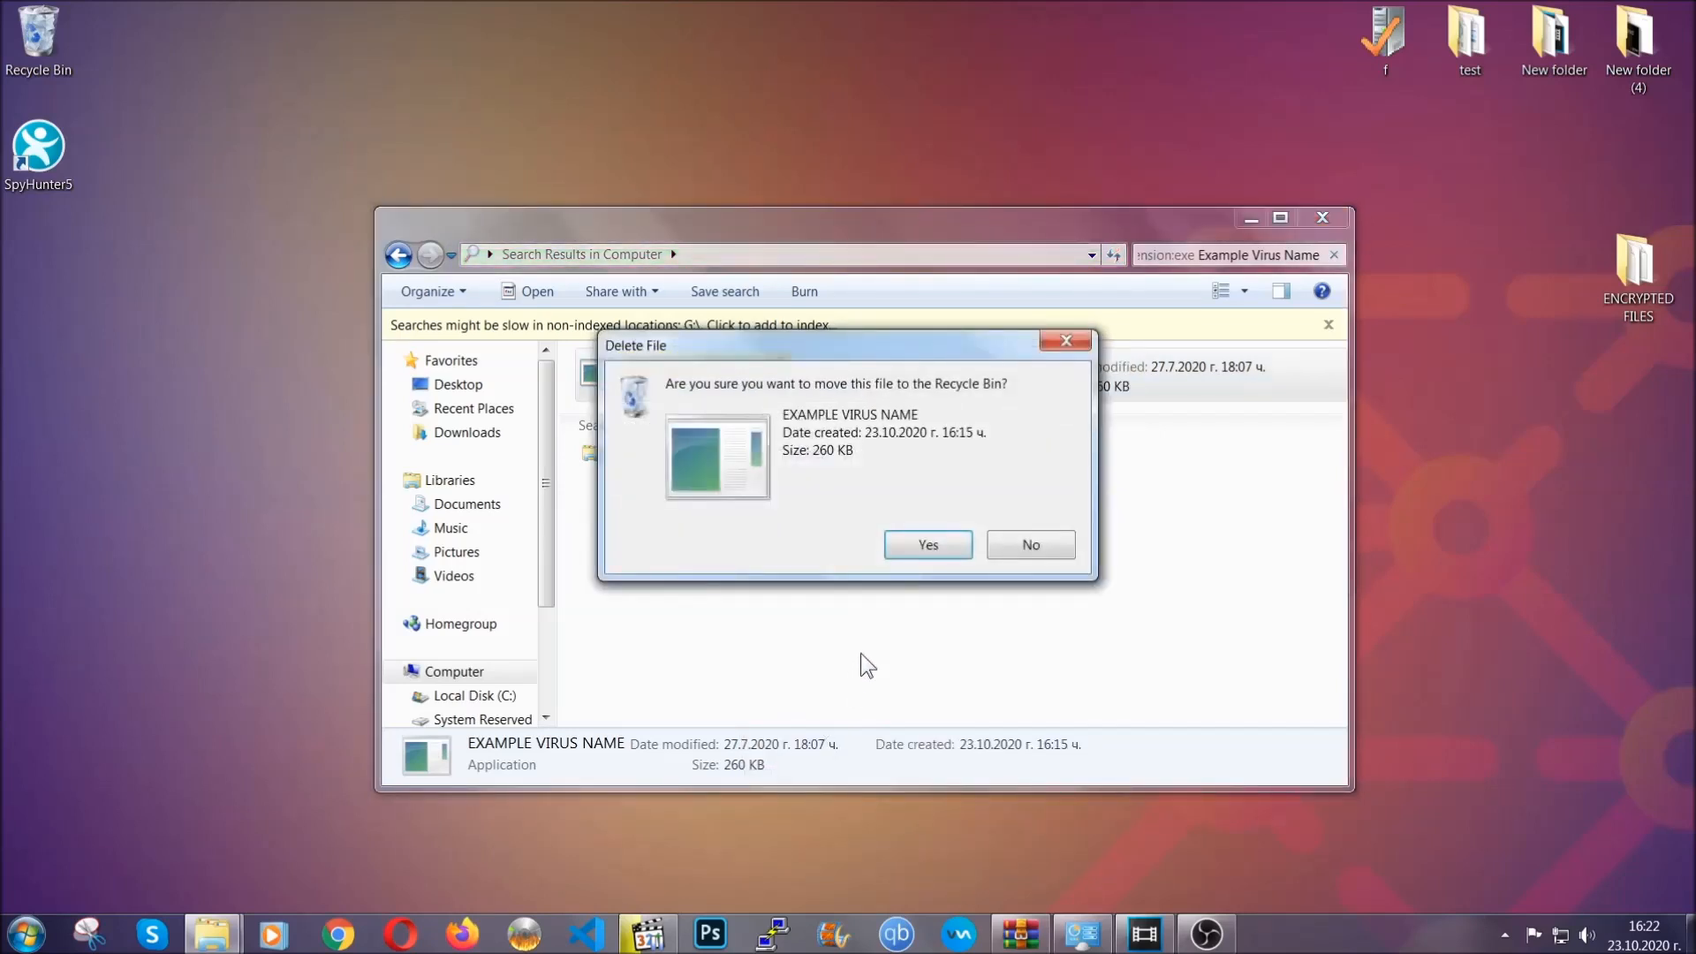
click(928, 545)
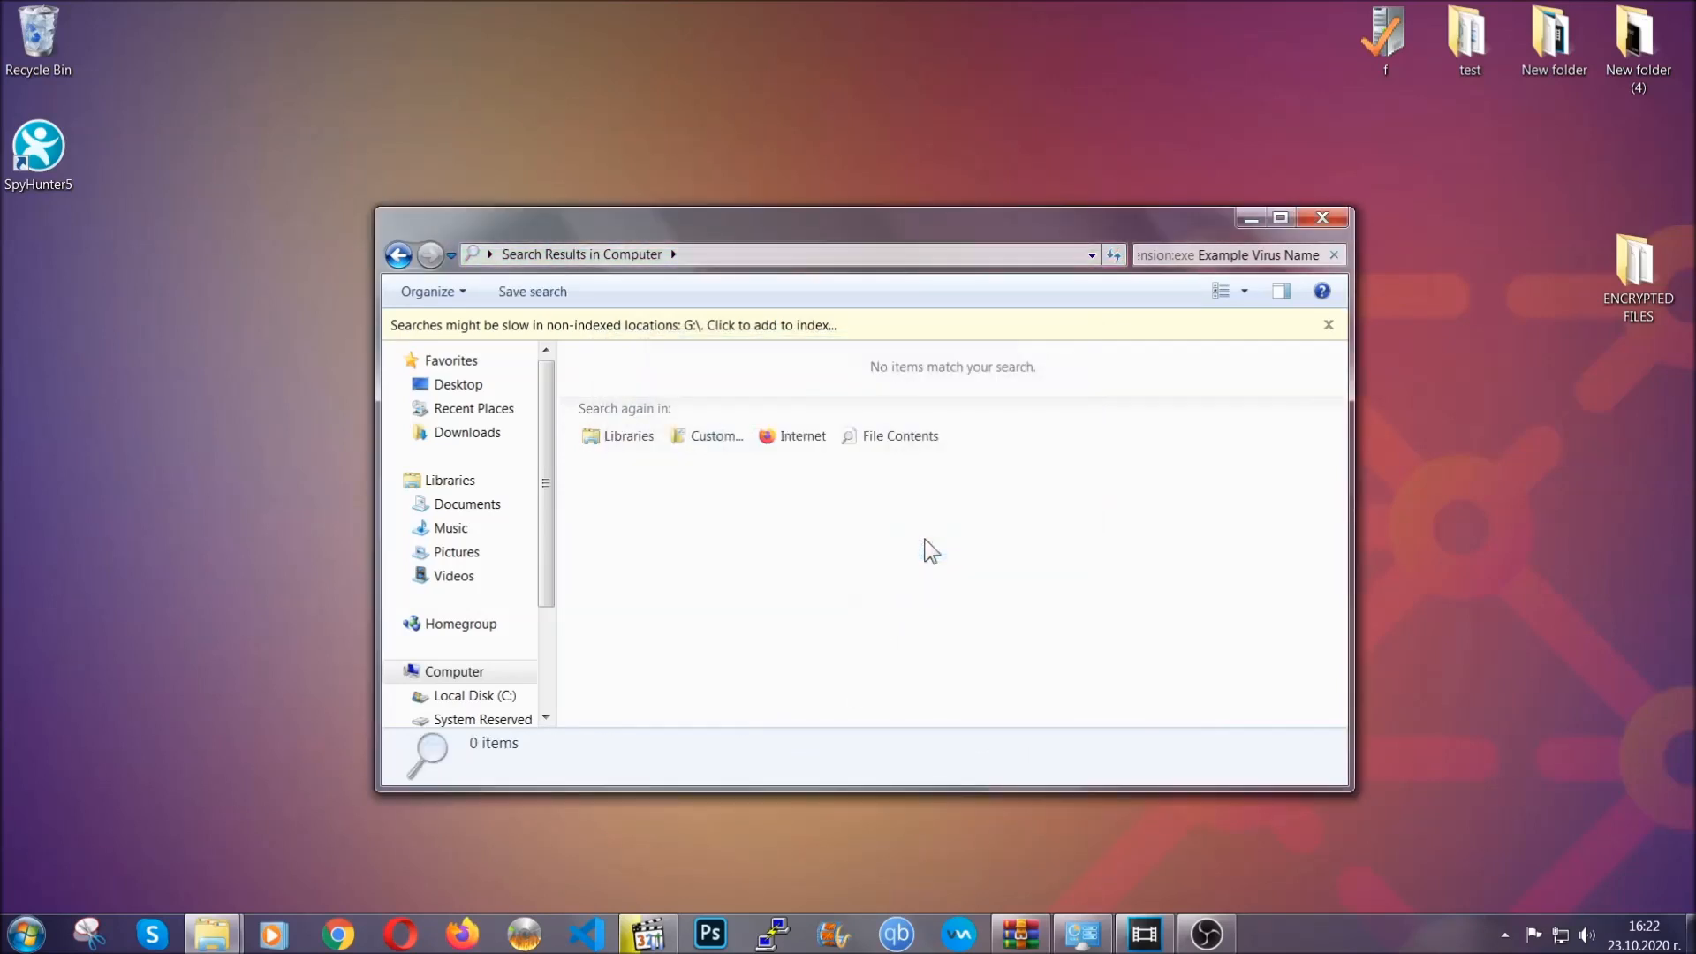
click(1322, 219)
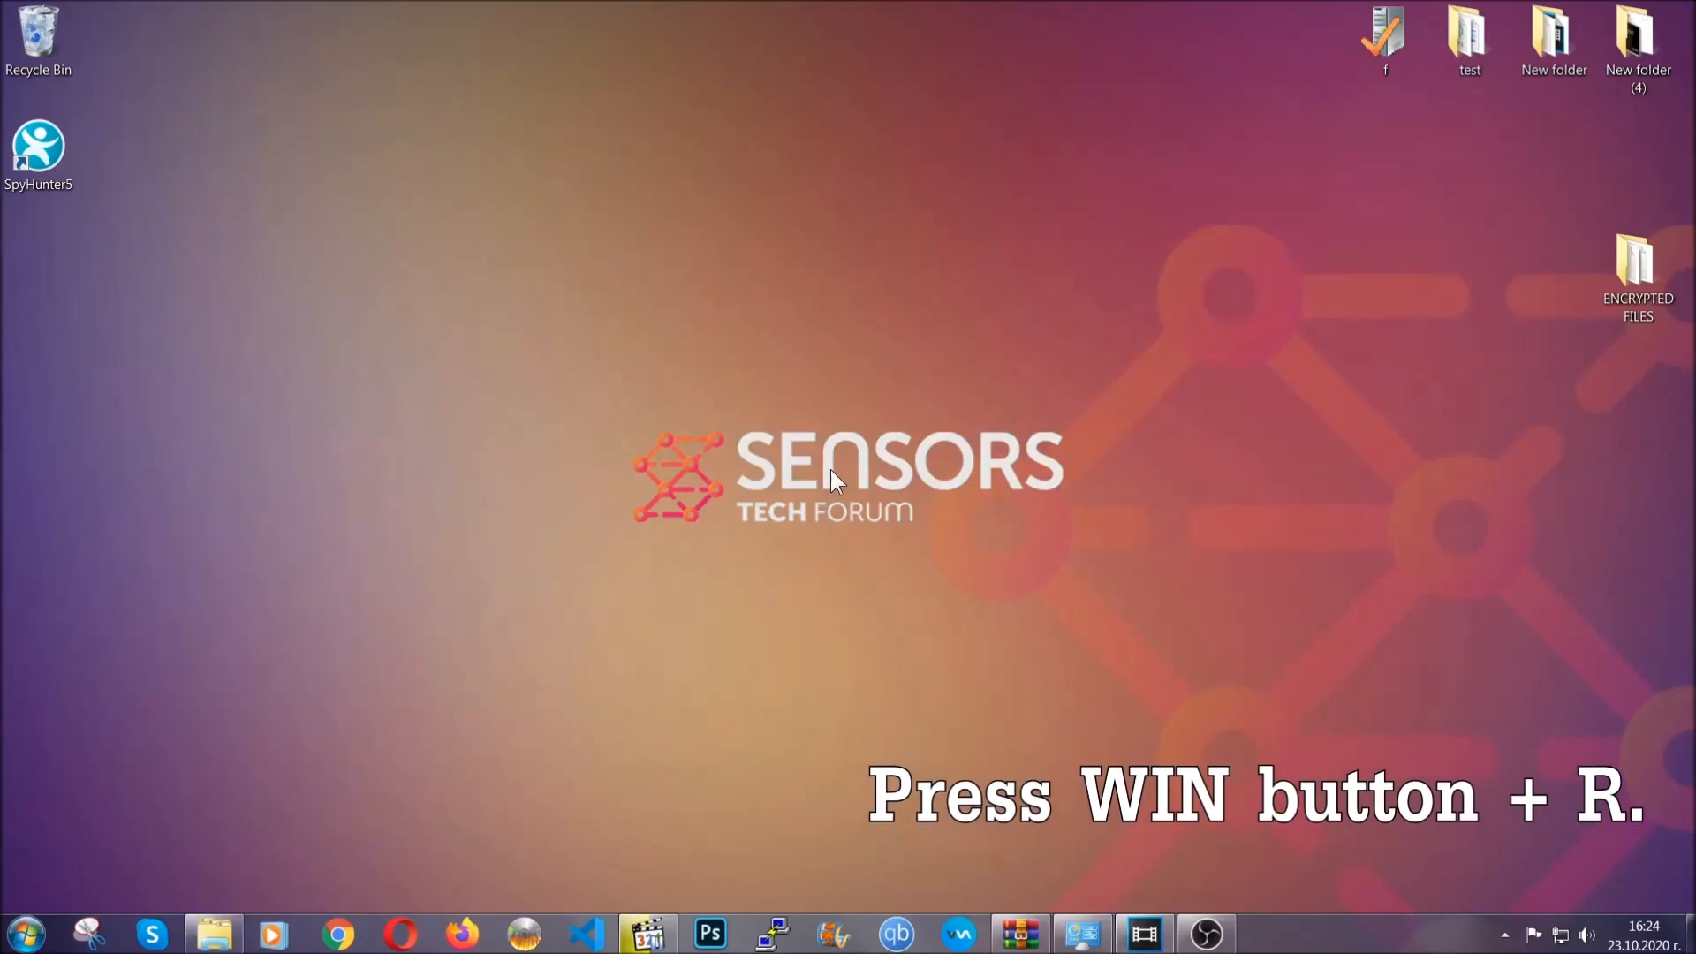
Open the Registry Editor by running the command REGEDIT
key(super+r)
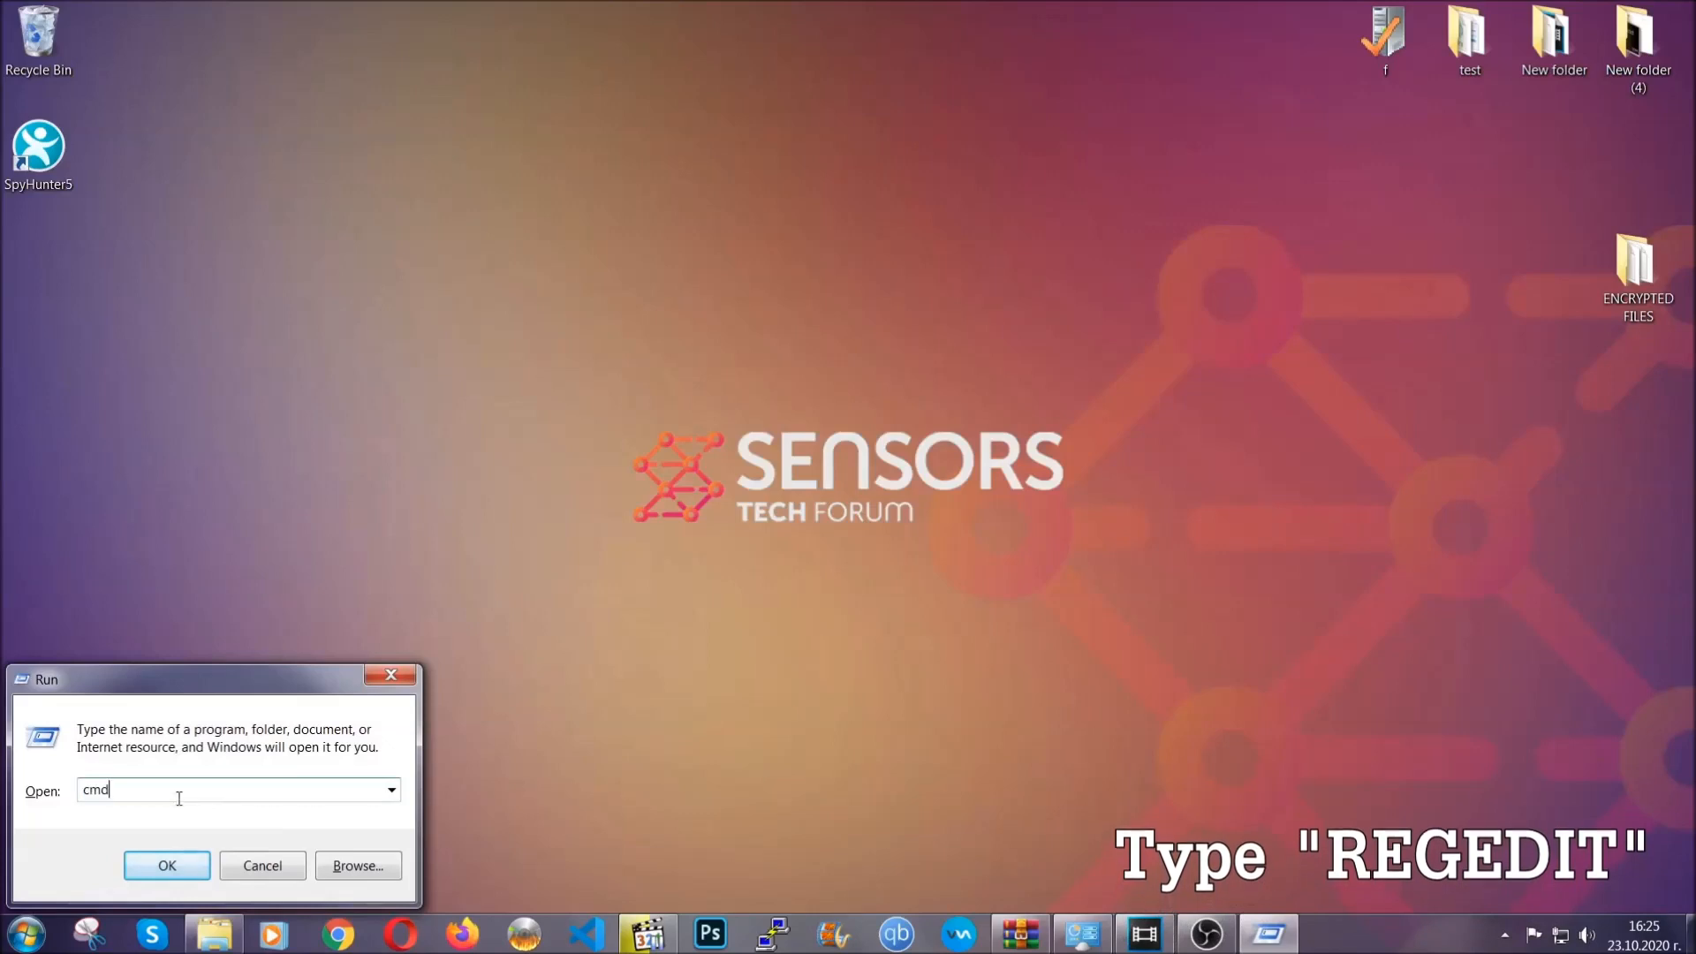
text(REGE)
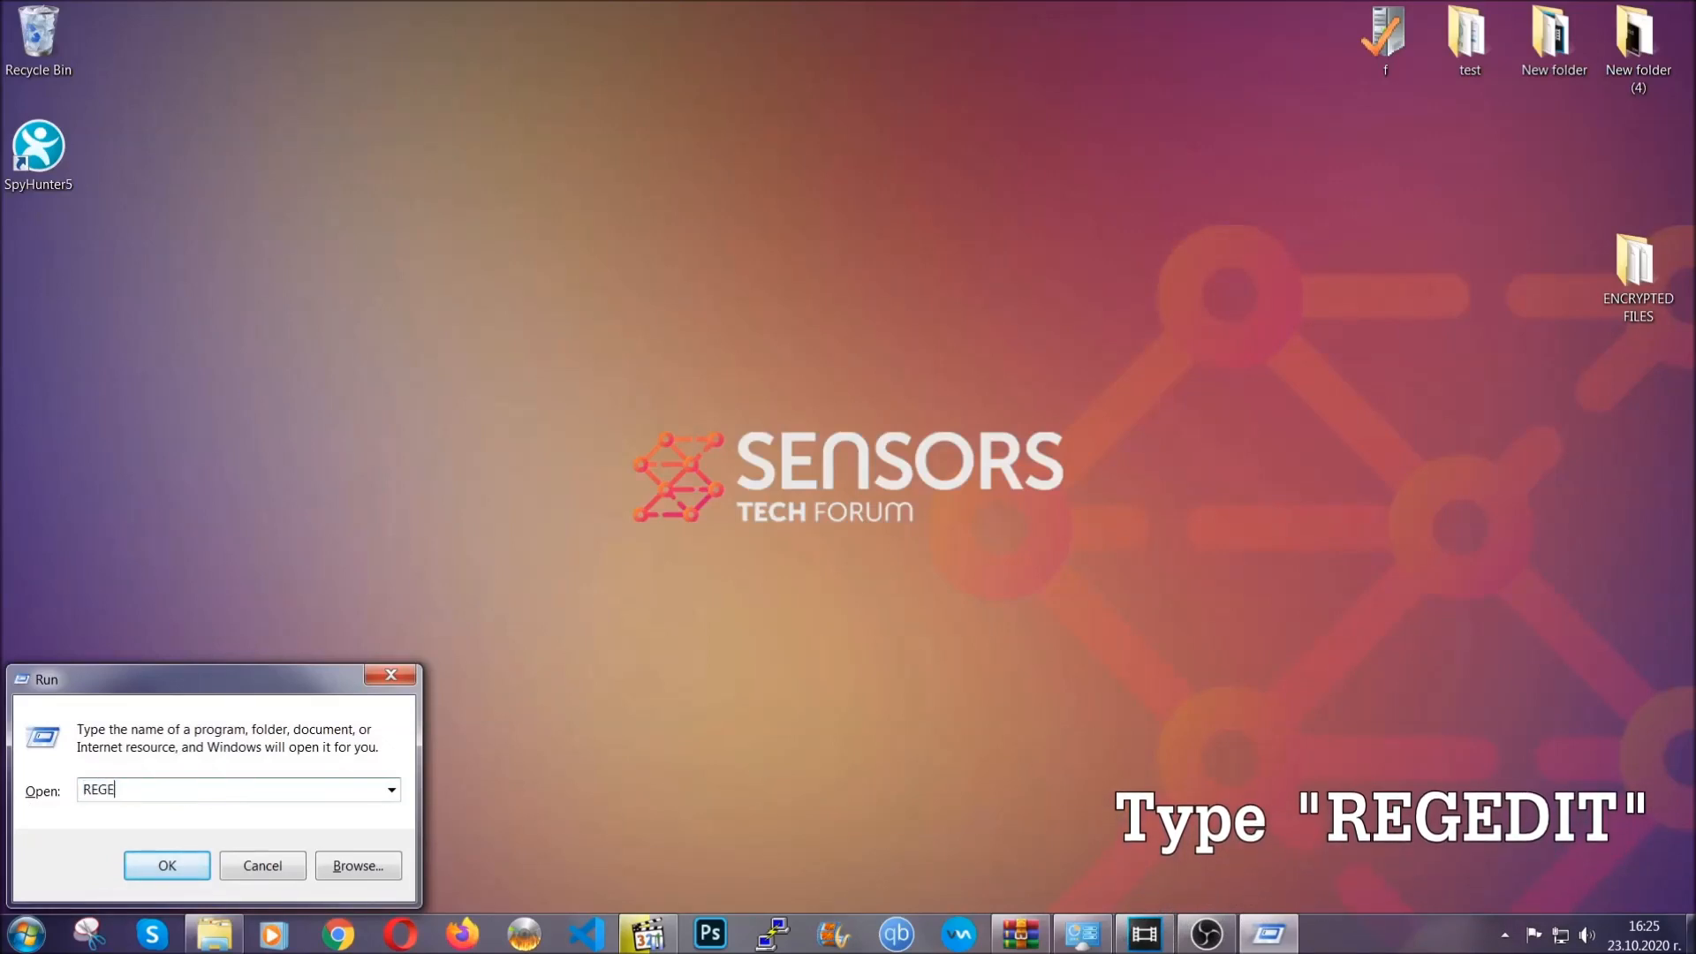
text(DIT)
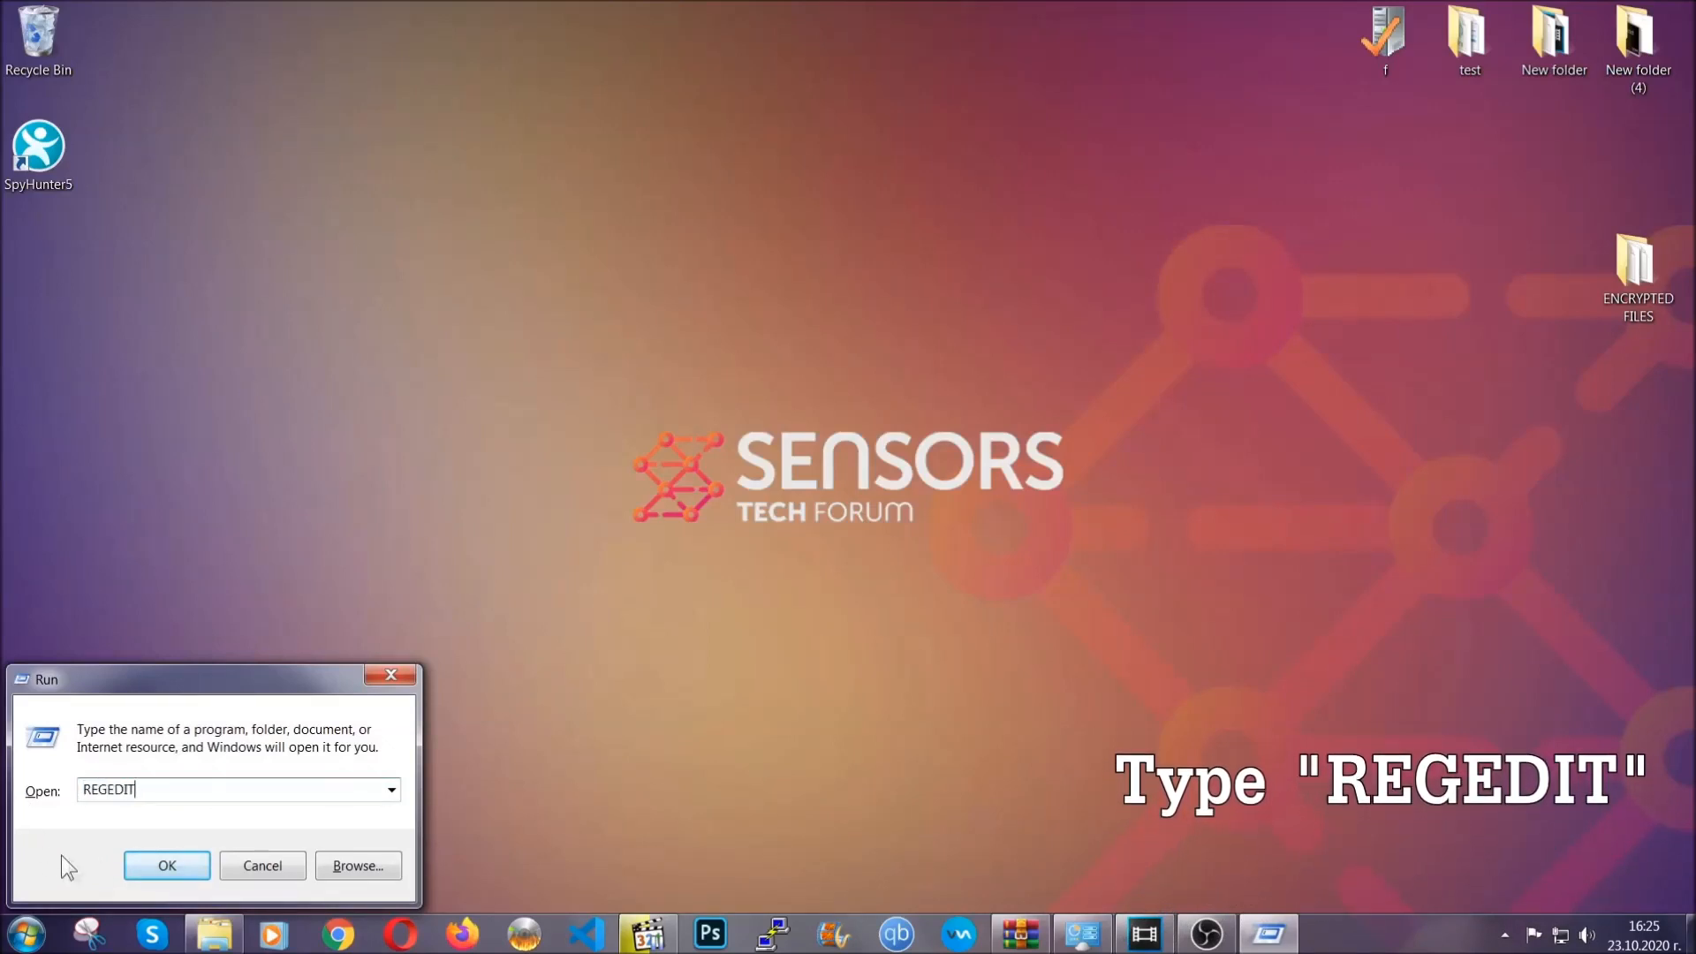
click(149, 865)
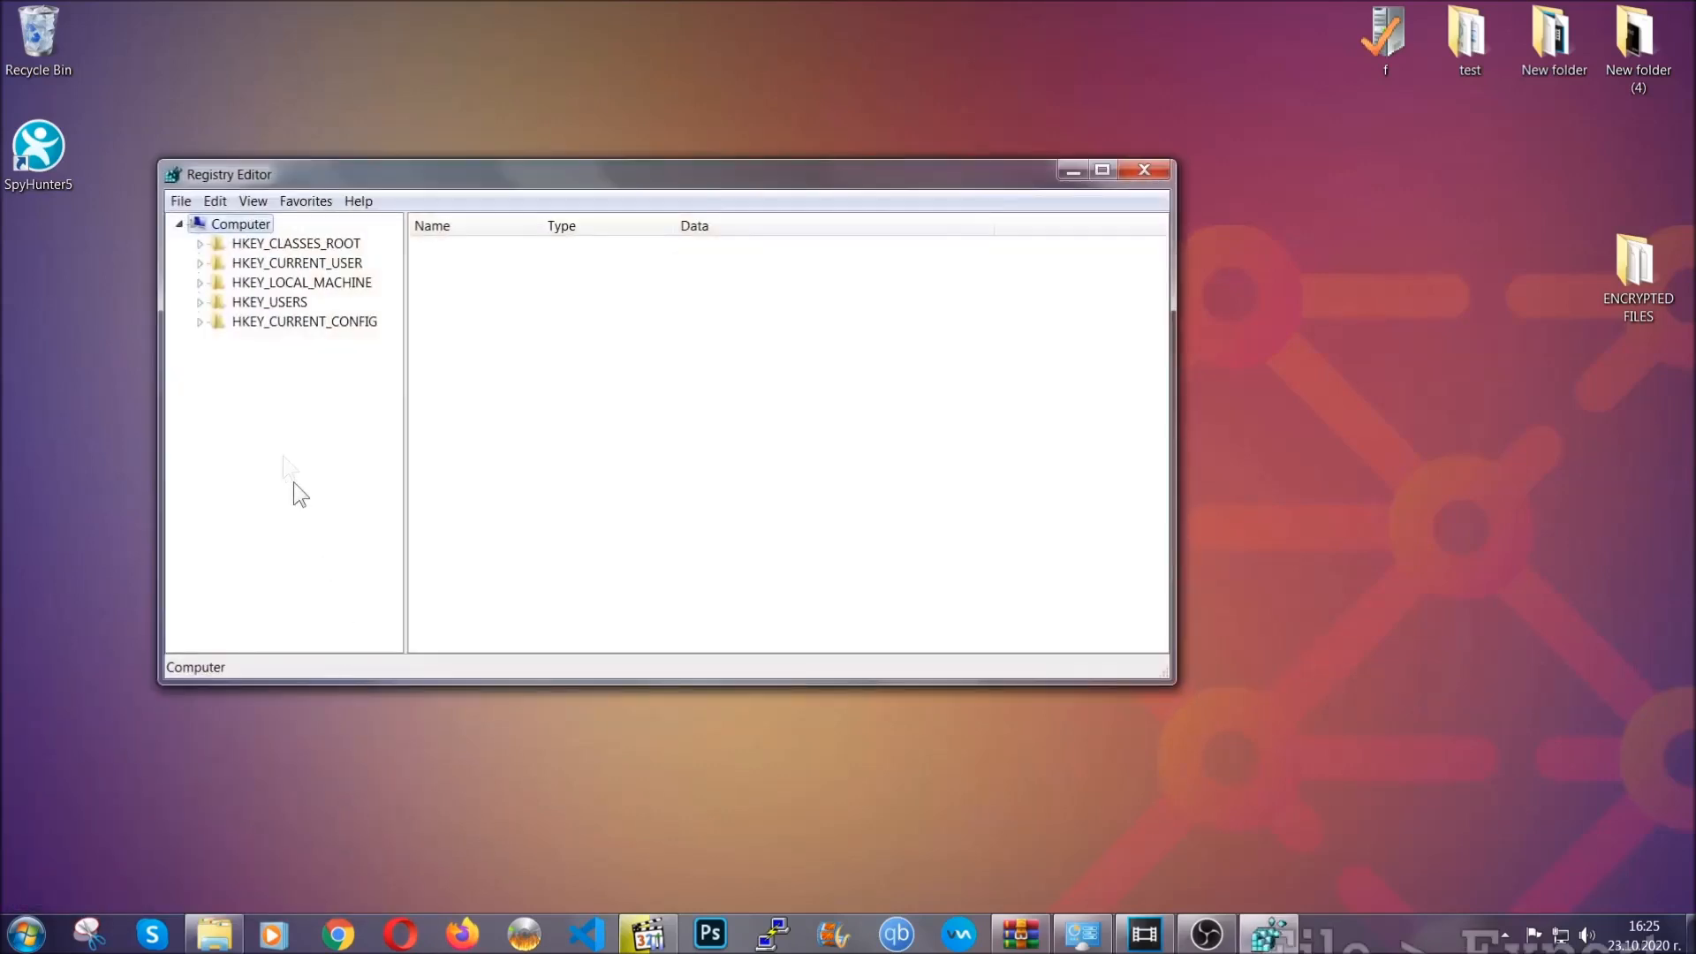
Export the entire registry to the Desktop as a registration file named BACKUP
click(182, 202)
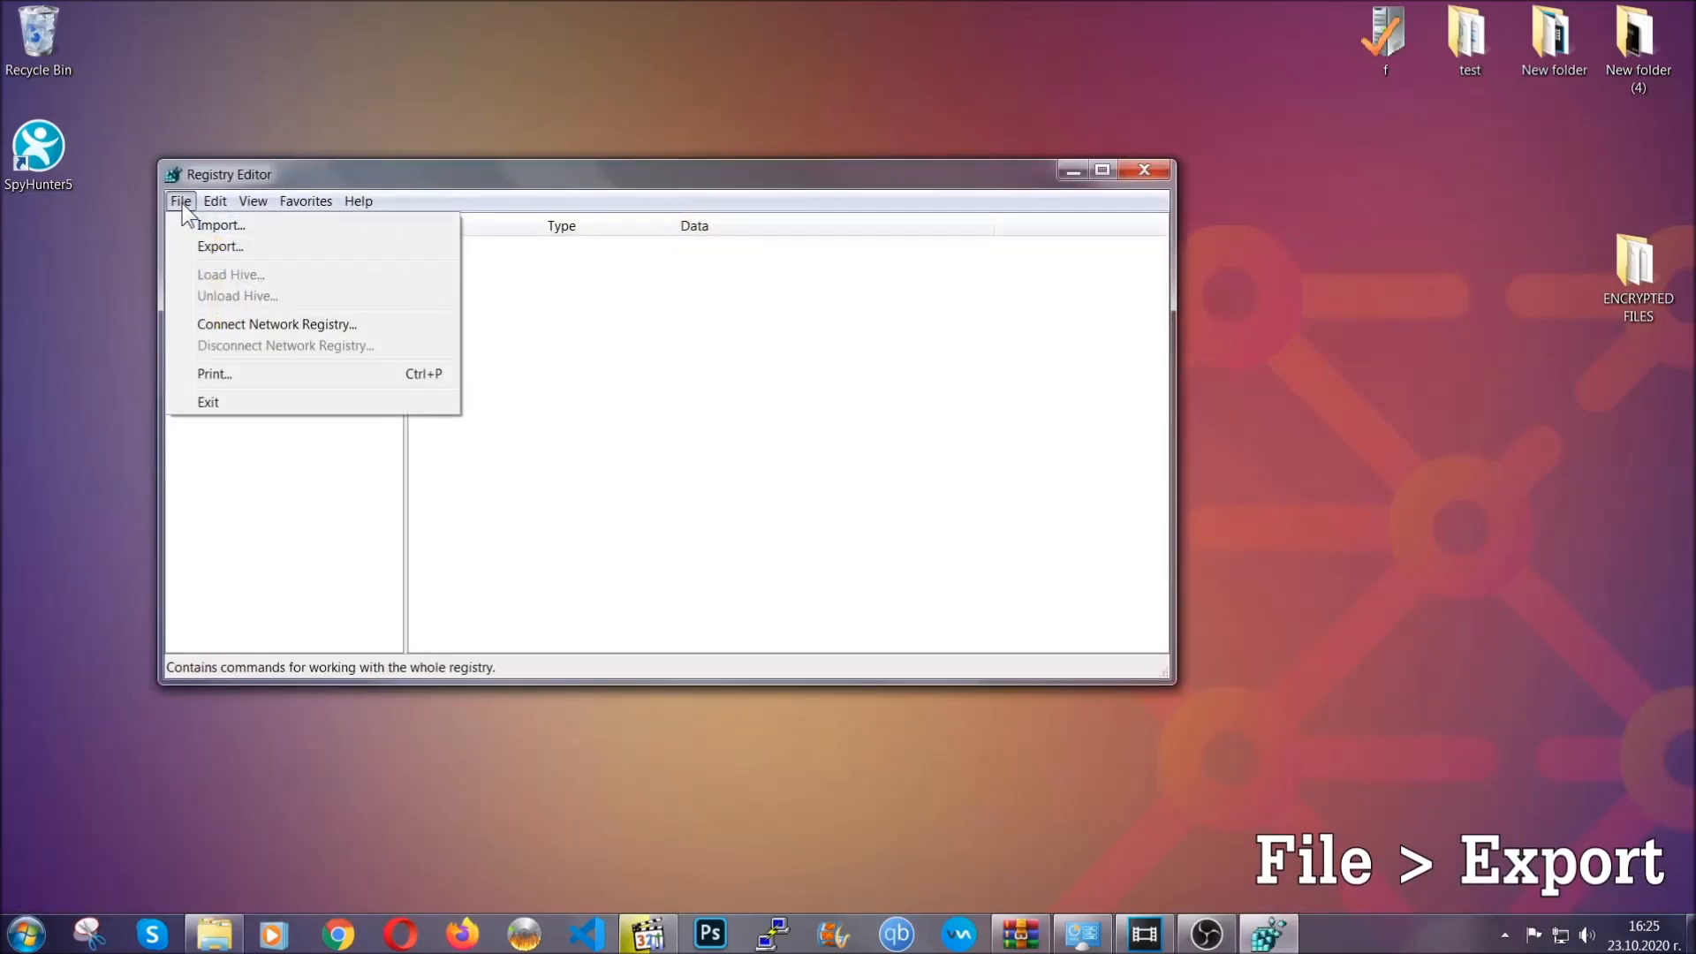
click(221, 245)
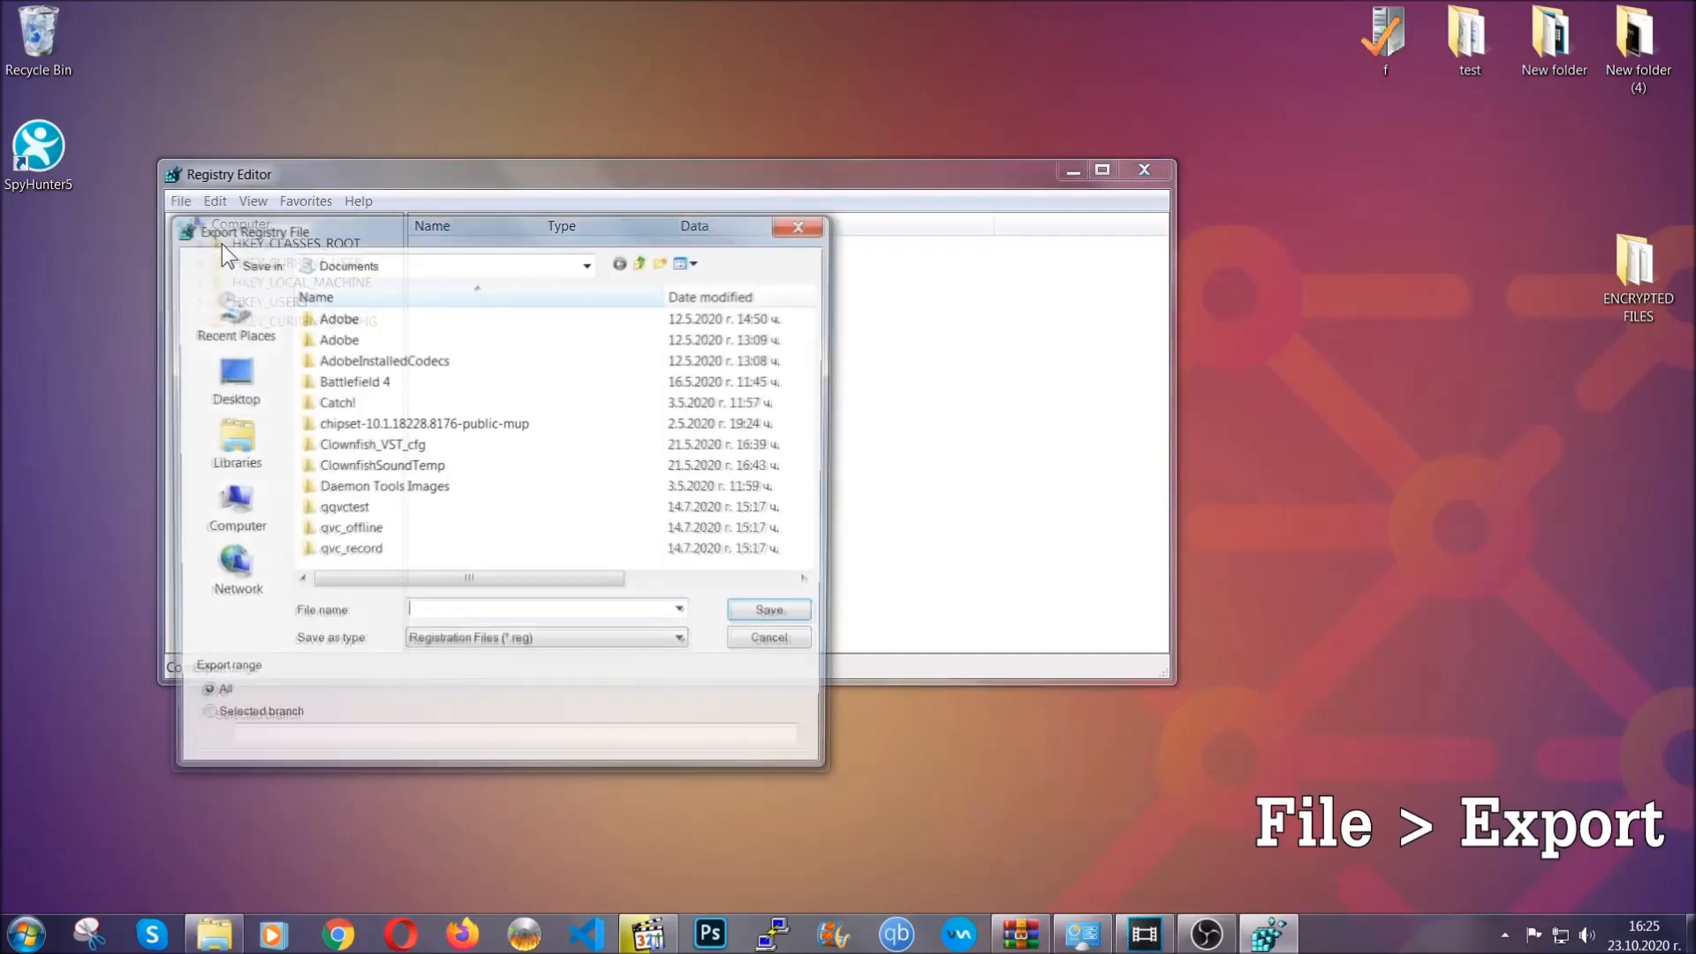
click(221, 373)
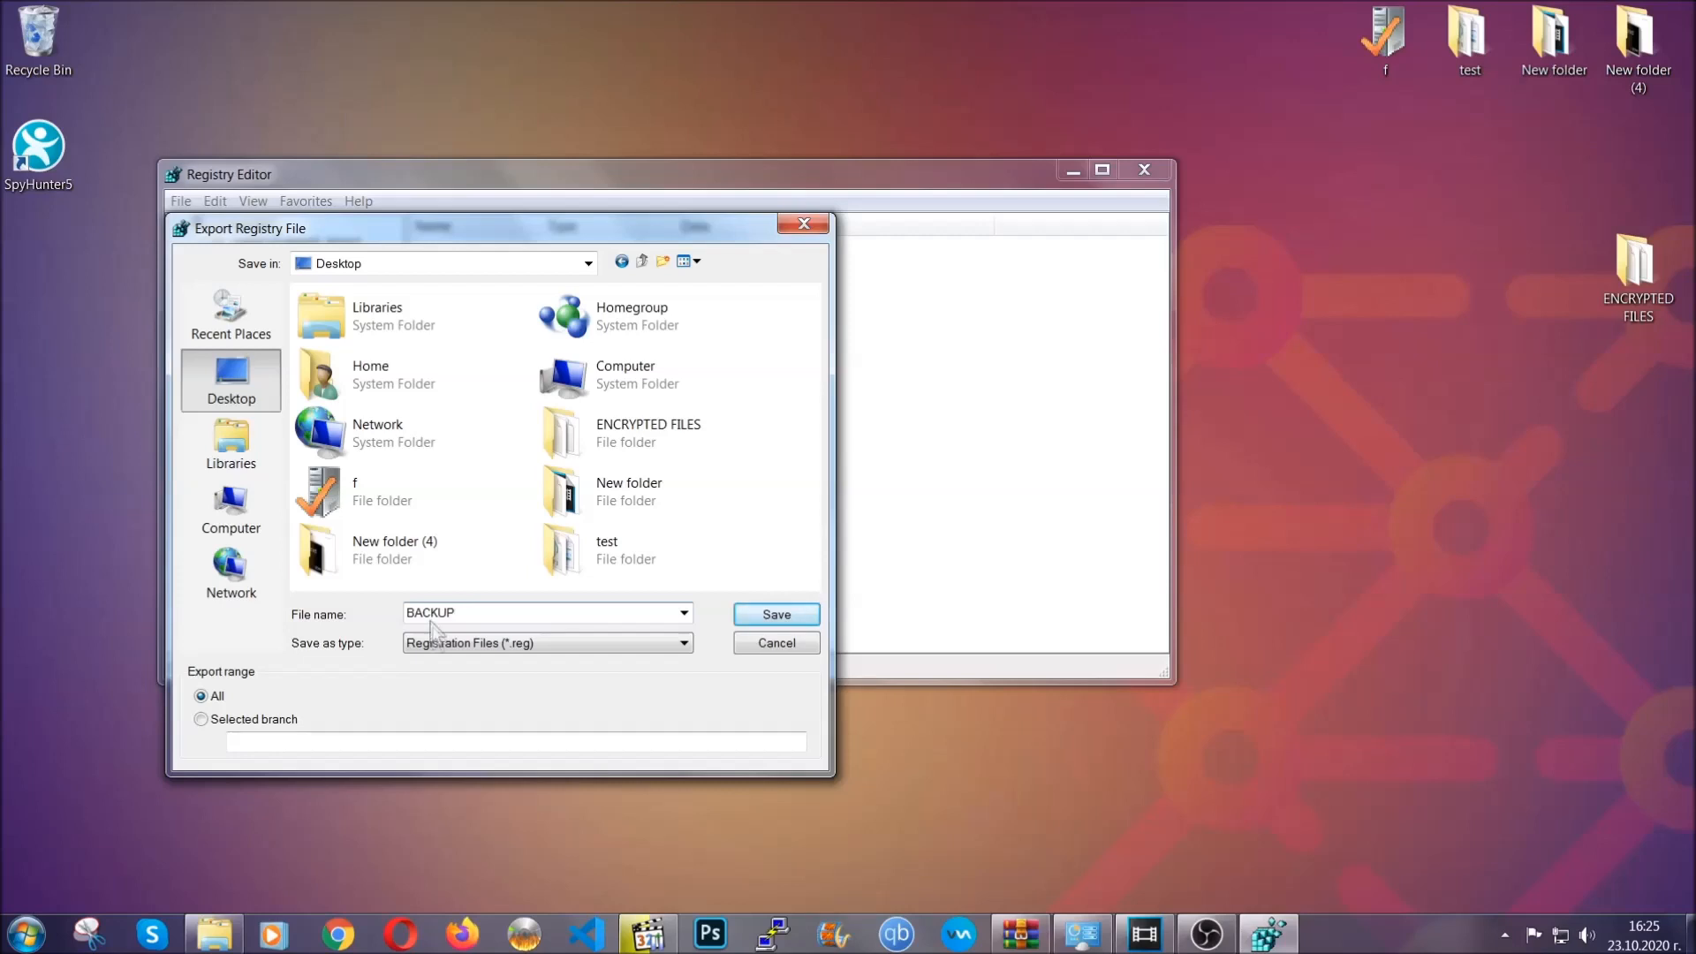
click(765, 616)
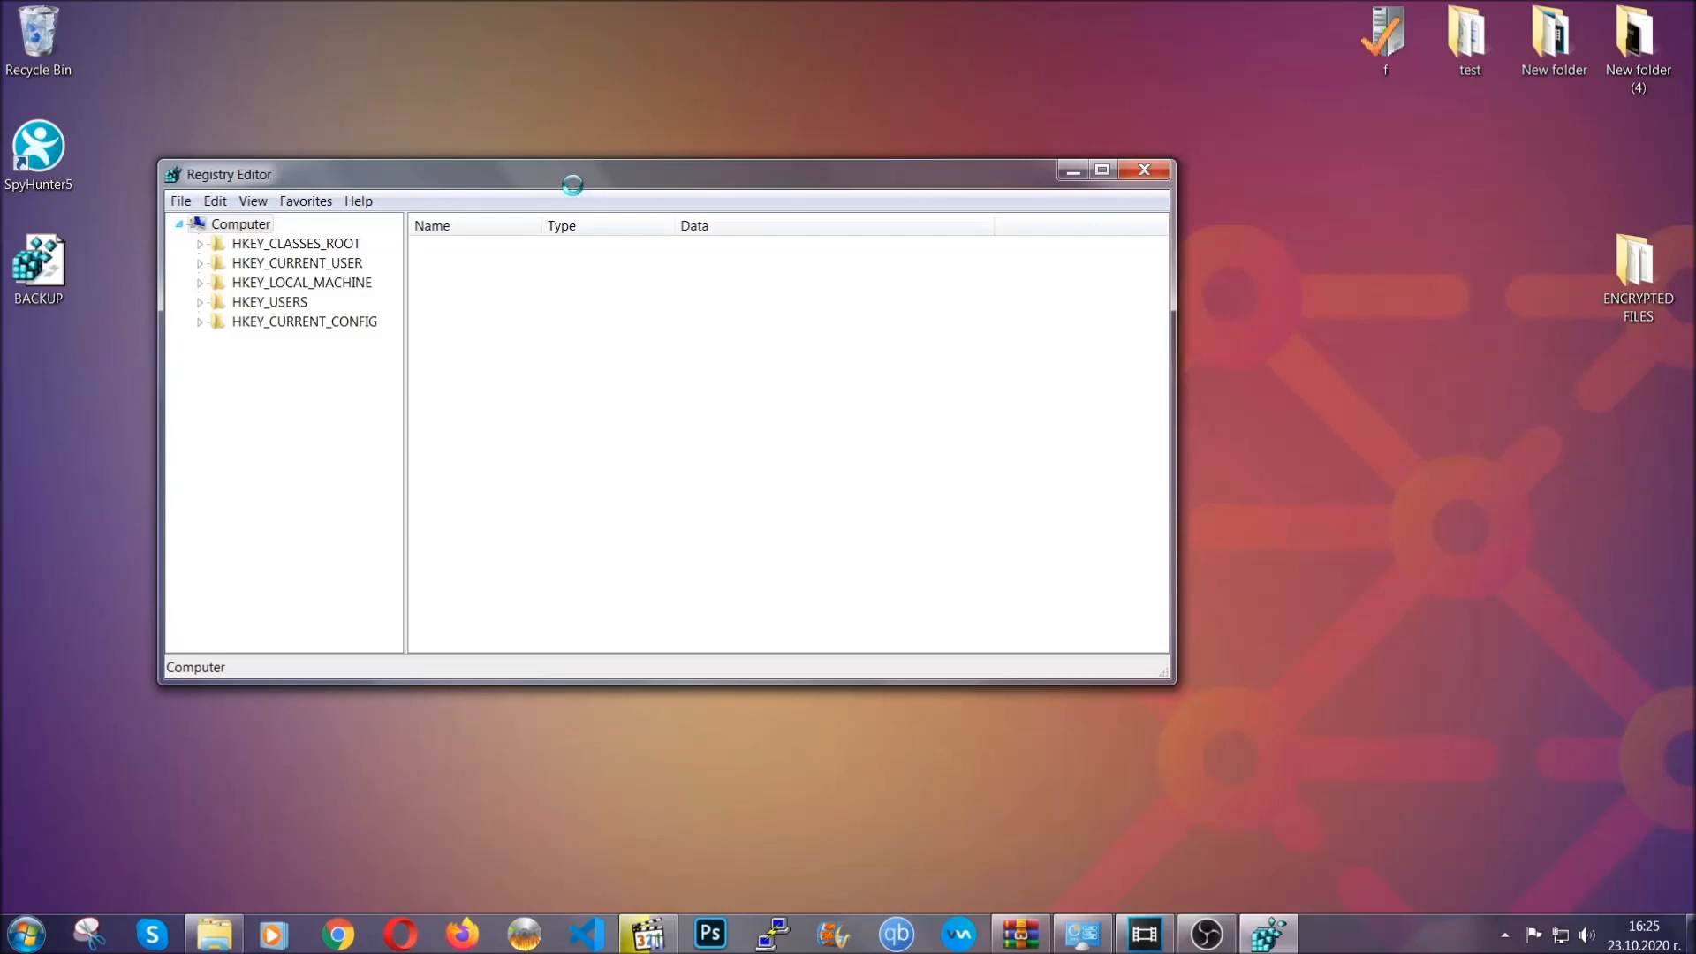
drag(573, 183, 737, 242)
click(348, 256)
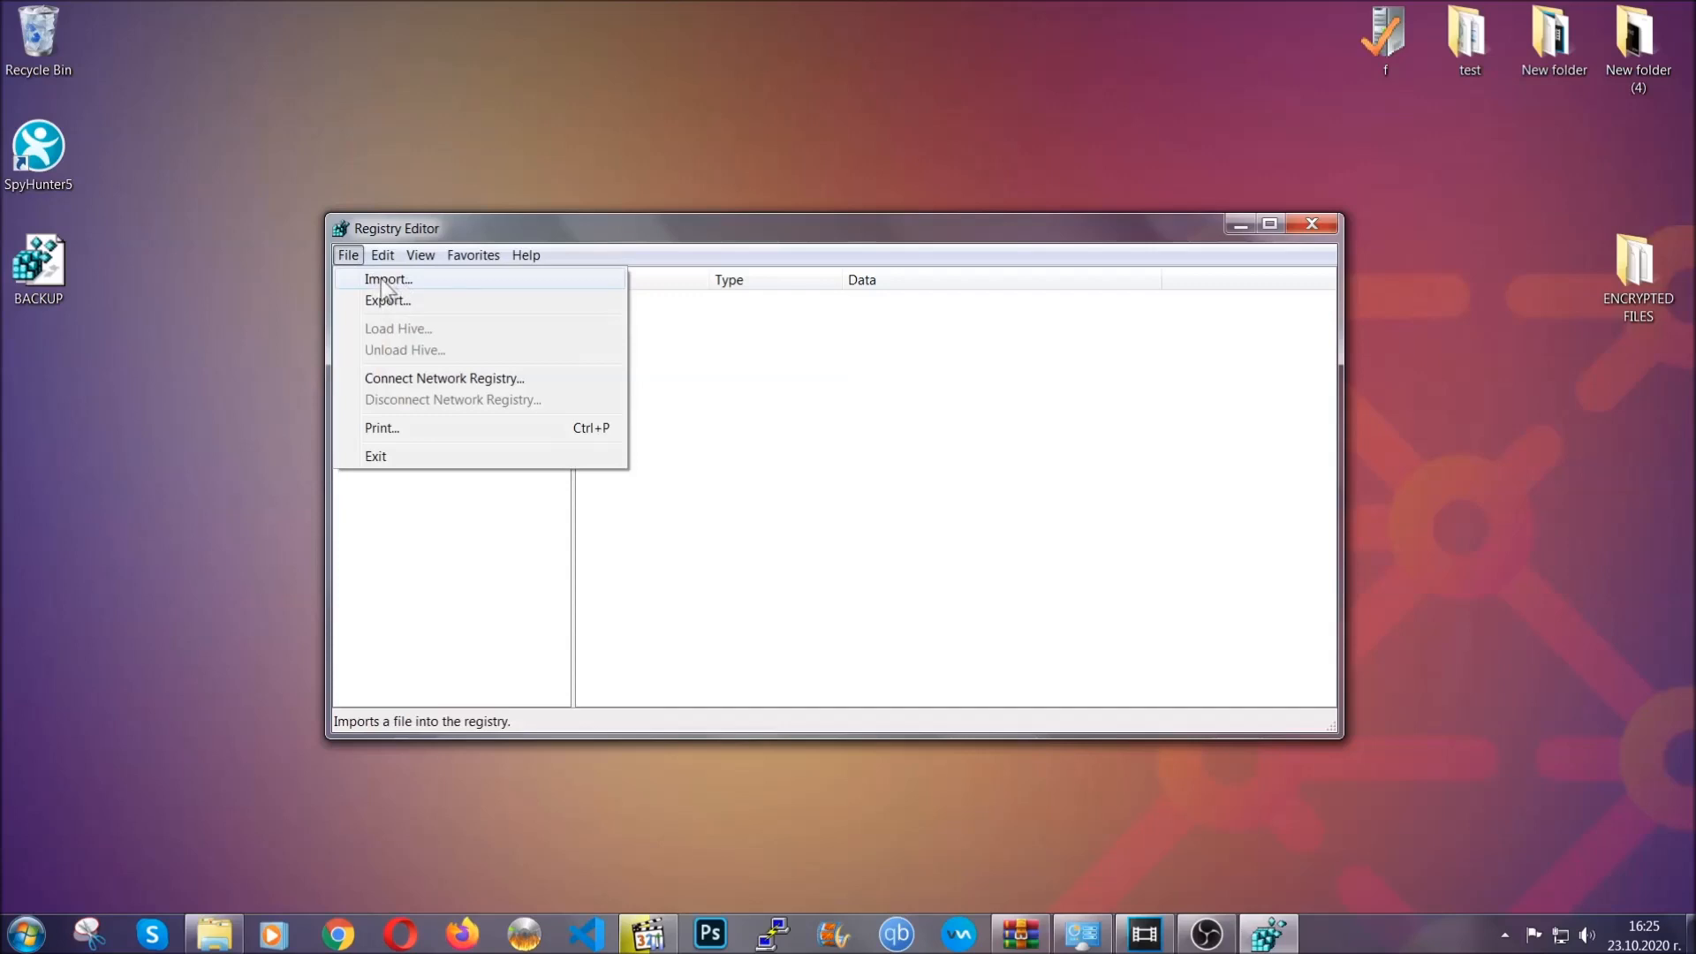
click(349, 255)
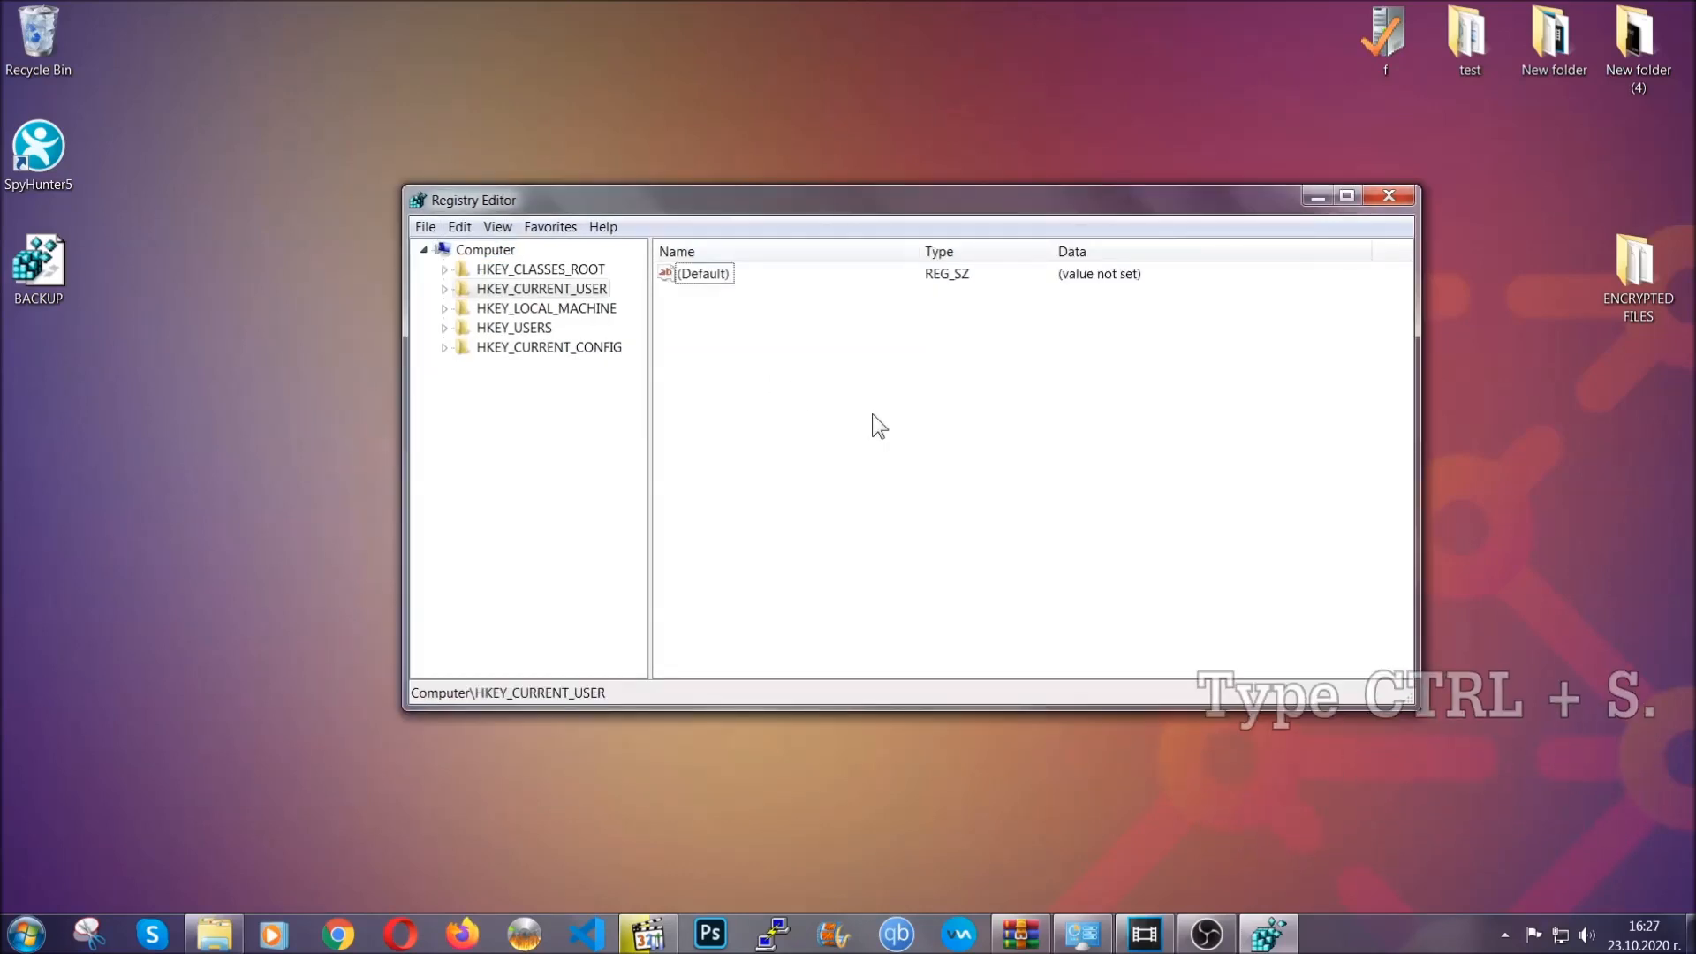
Search the registry keys under HKEY_CURRENT_USER for "RunOnce"
key(ctrl+f)
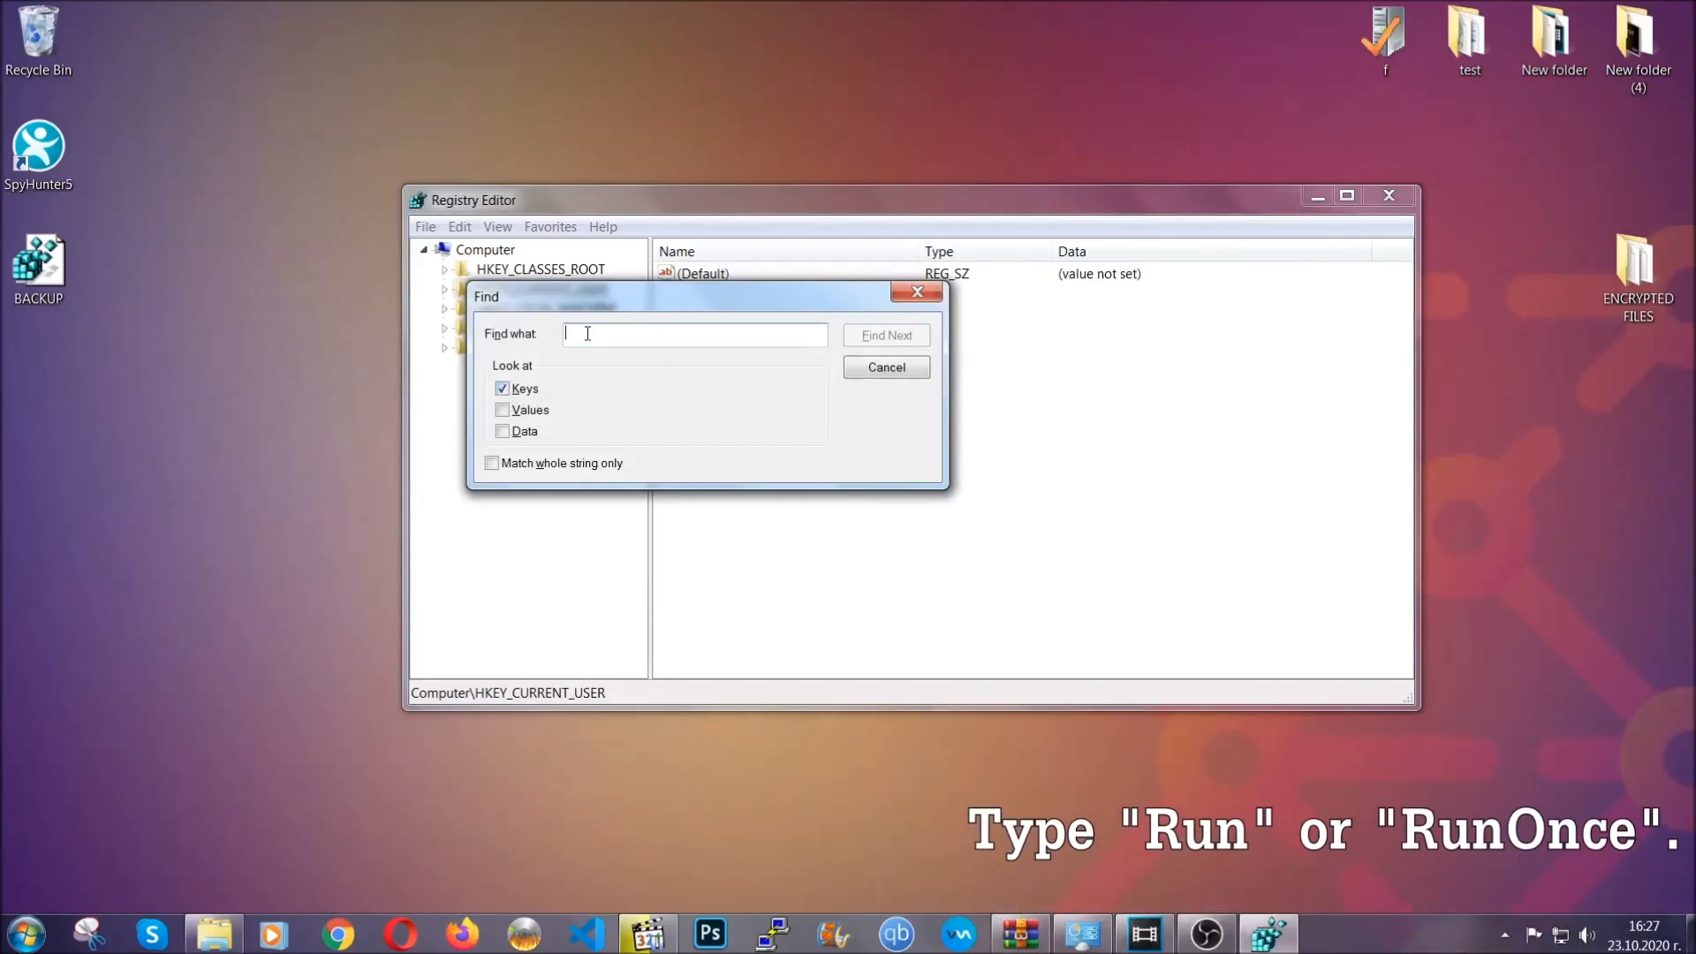
text(RunOnce)
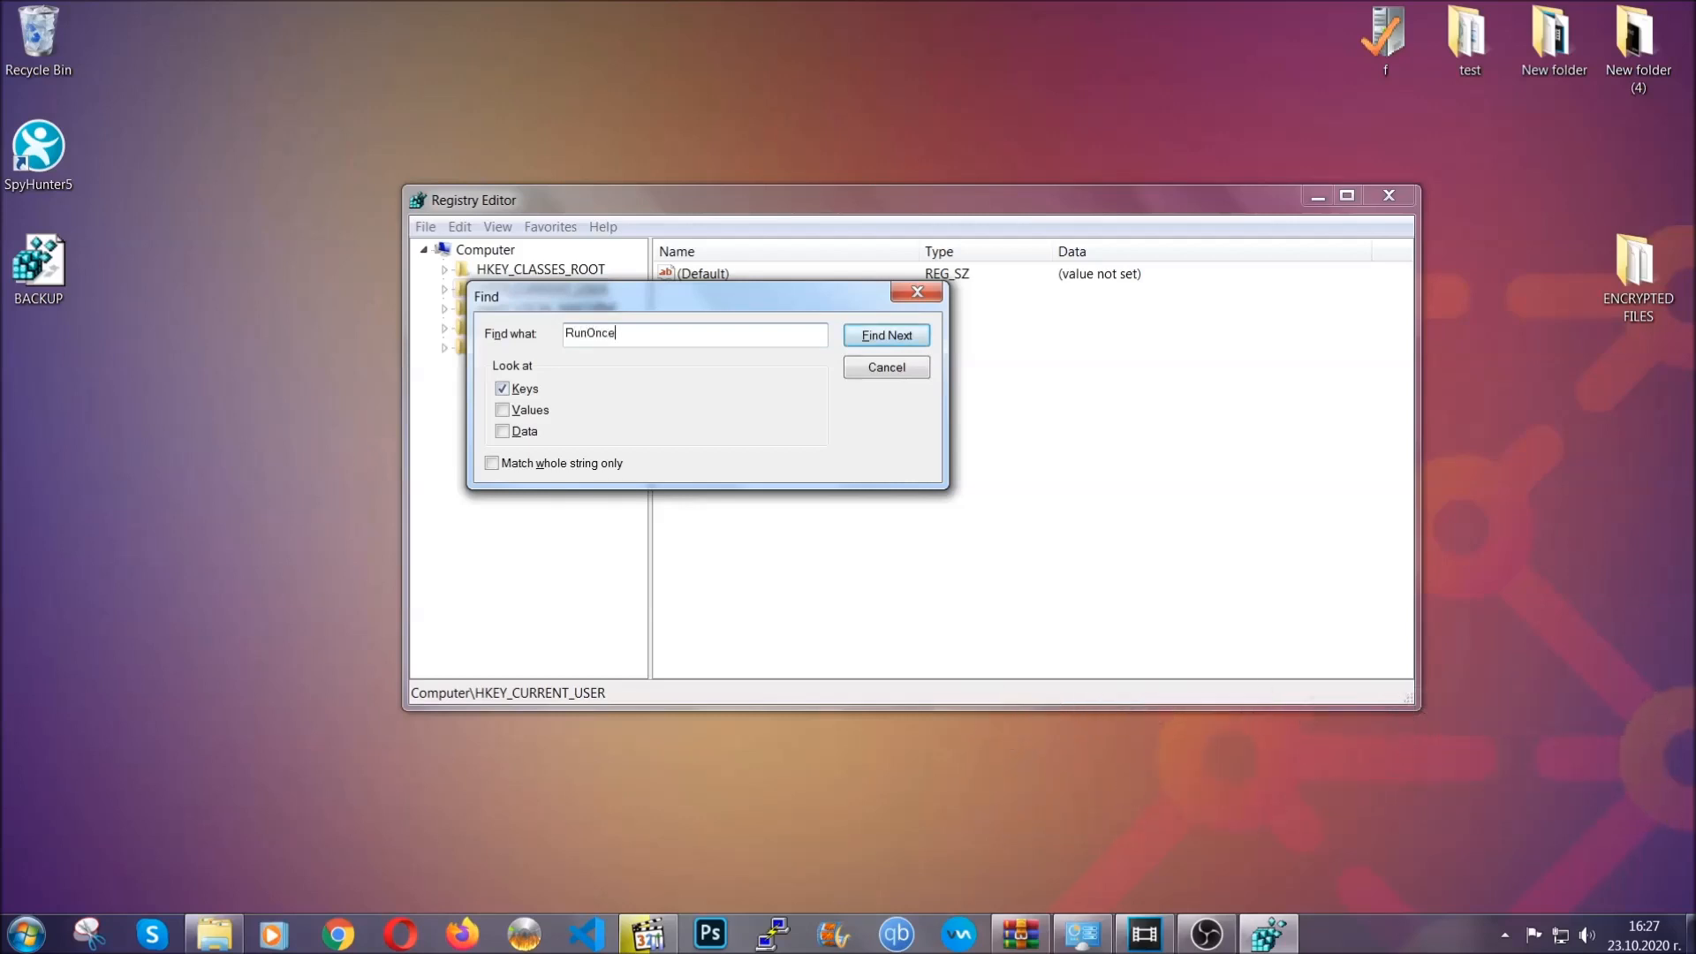
click(910, 349)
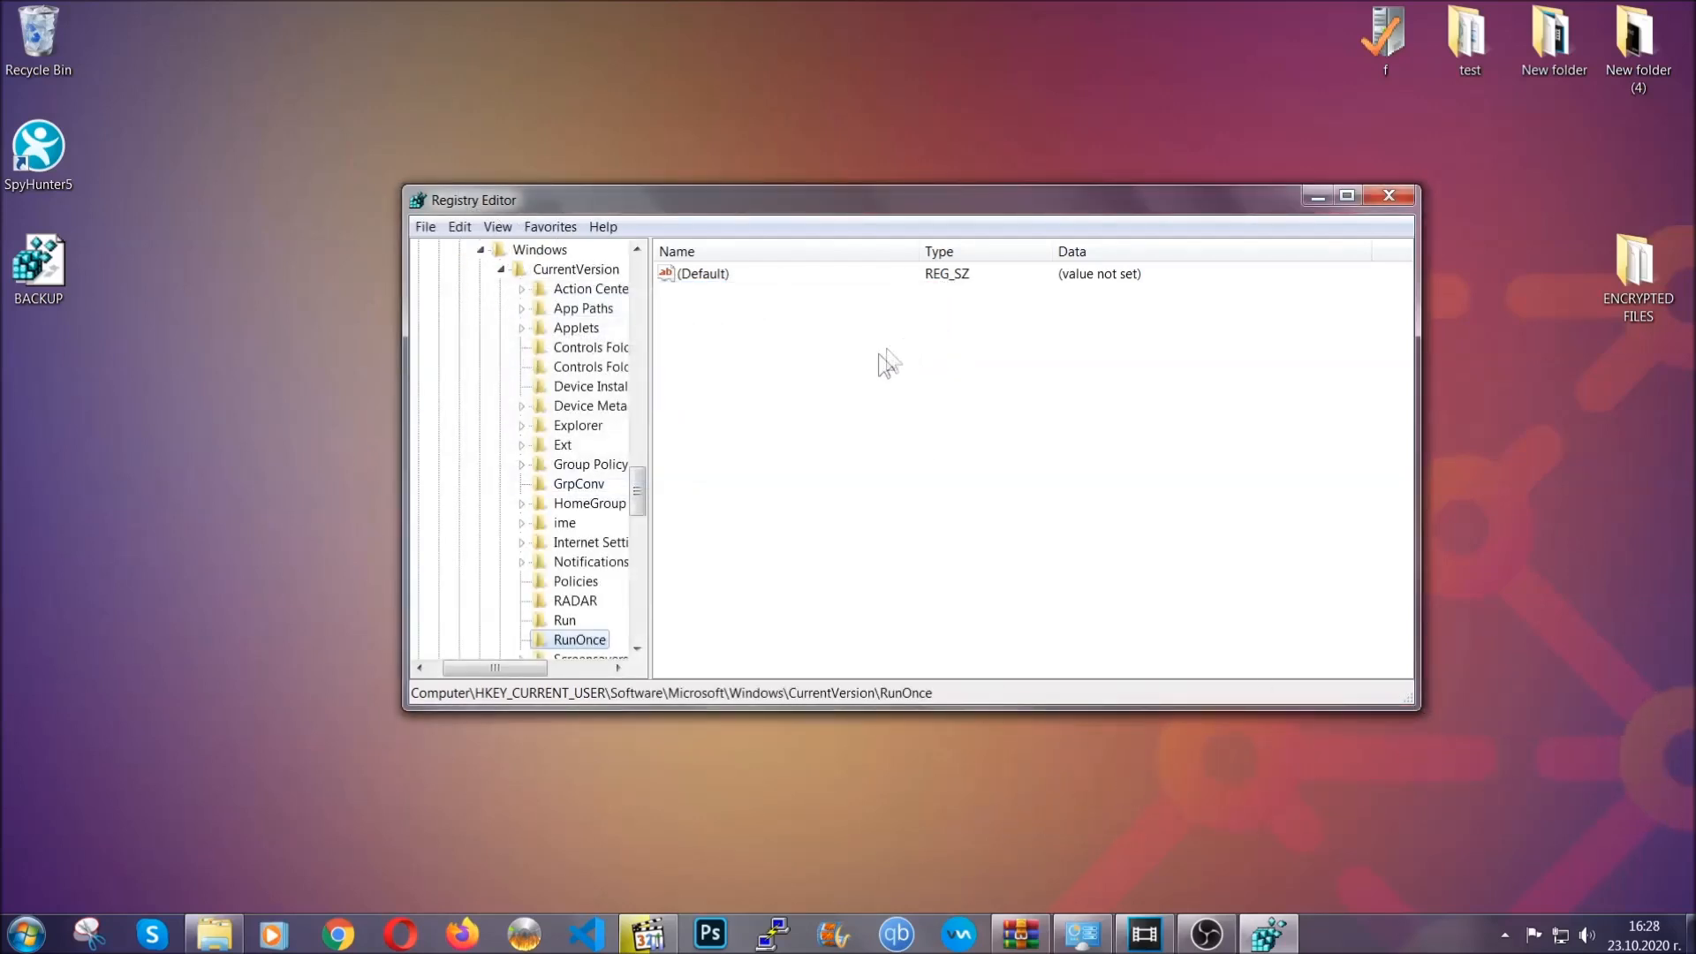
Permanently delete the value THE VIRUS from the CurrentVersion Run key of HKEY_CURRENT_USER and close the Registry Editor
drag(640, 481, 638, 506)
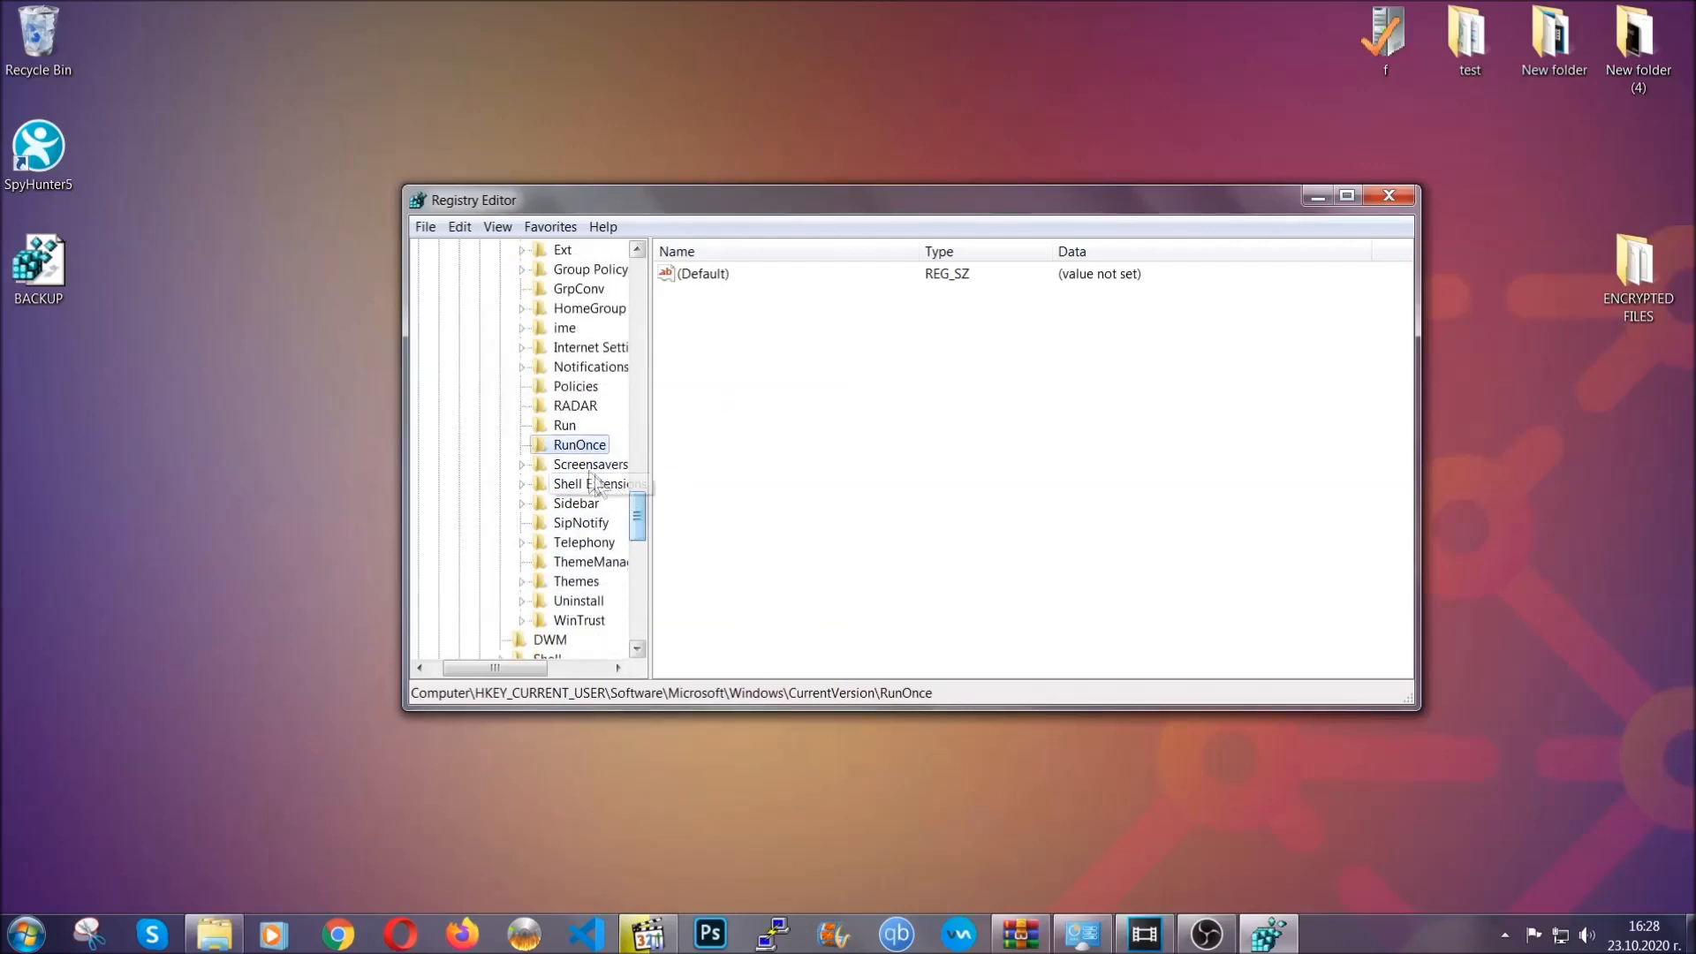
click(563, 427)
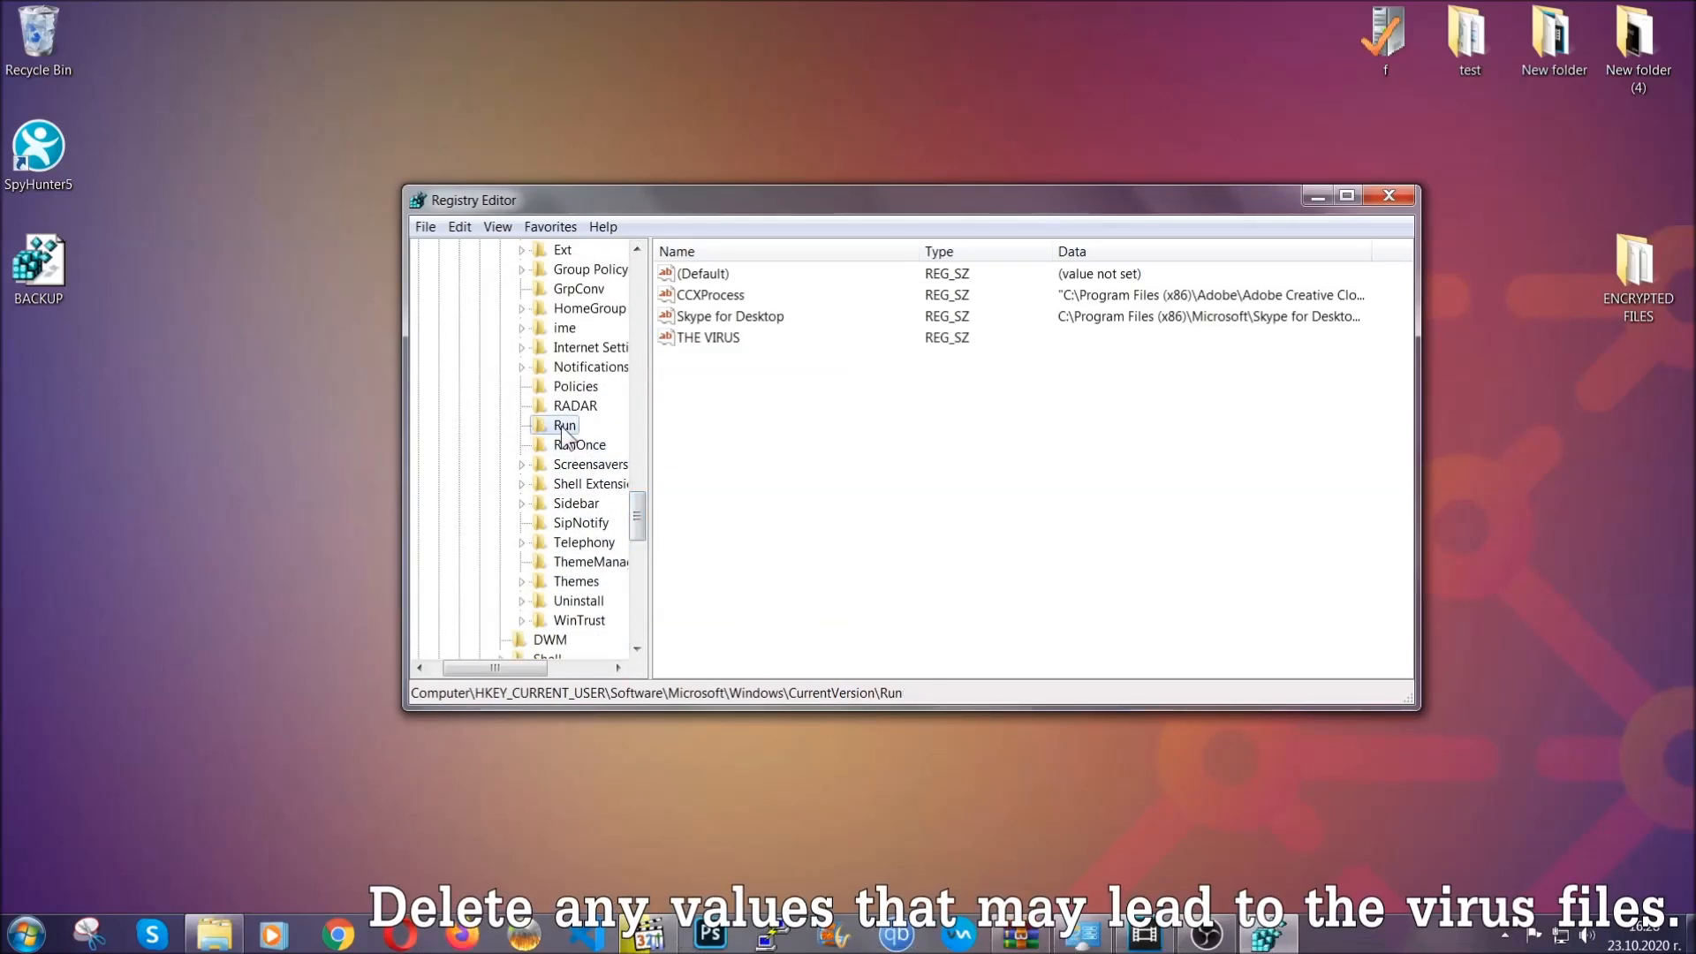
click(697, 341)
right_click(697, 341)
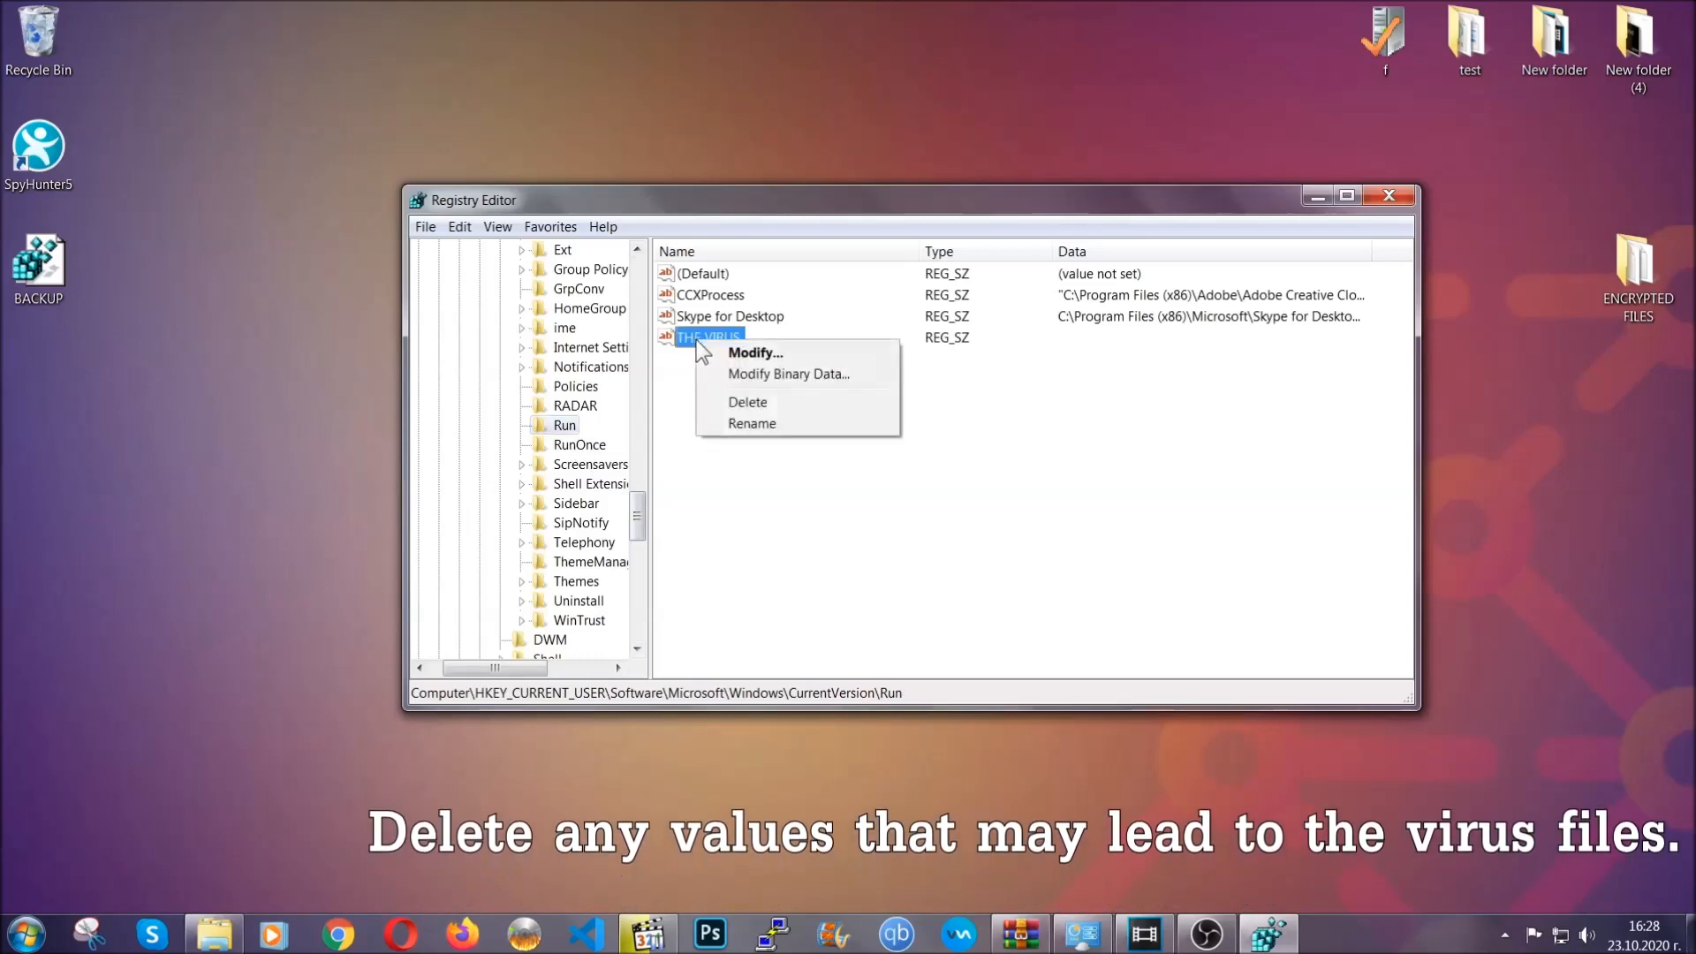
click(735, 405)
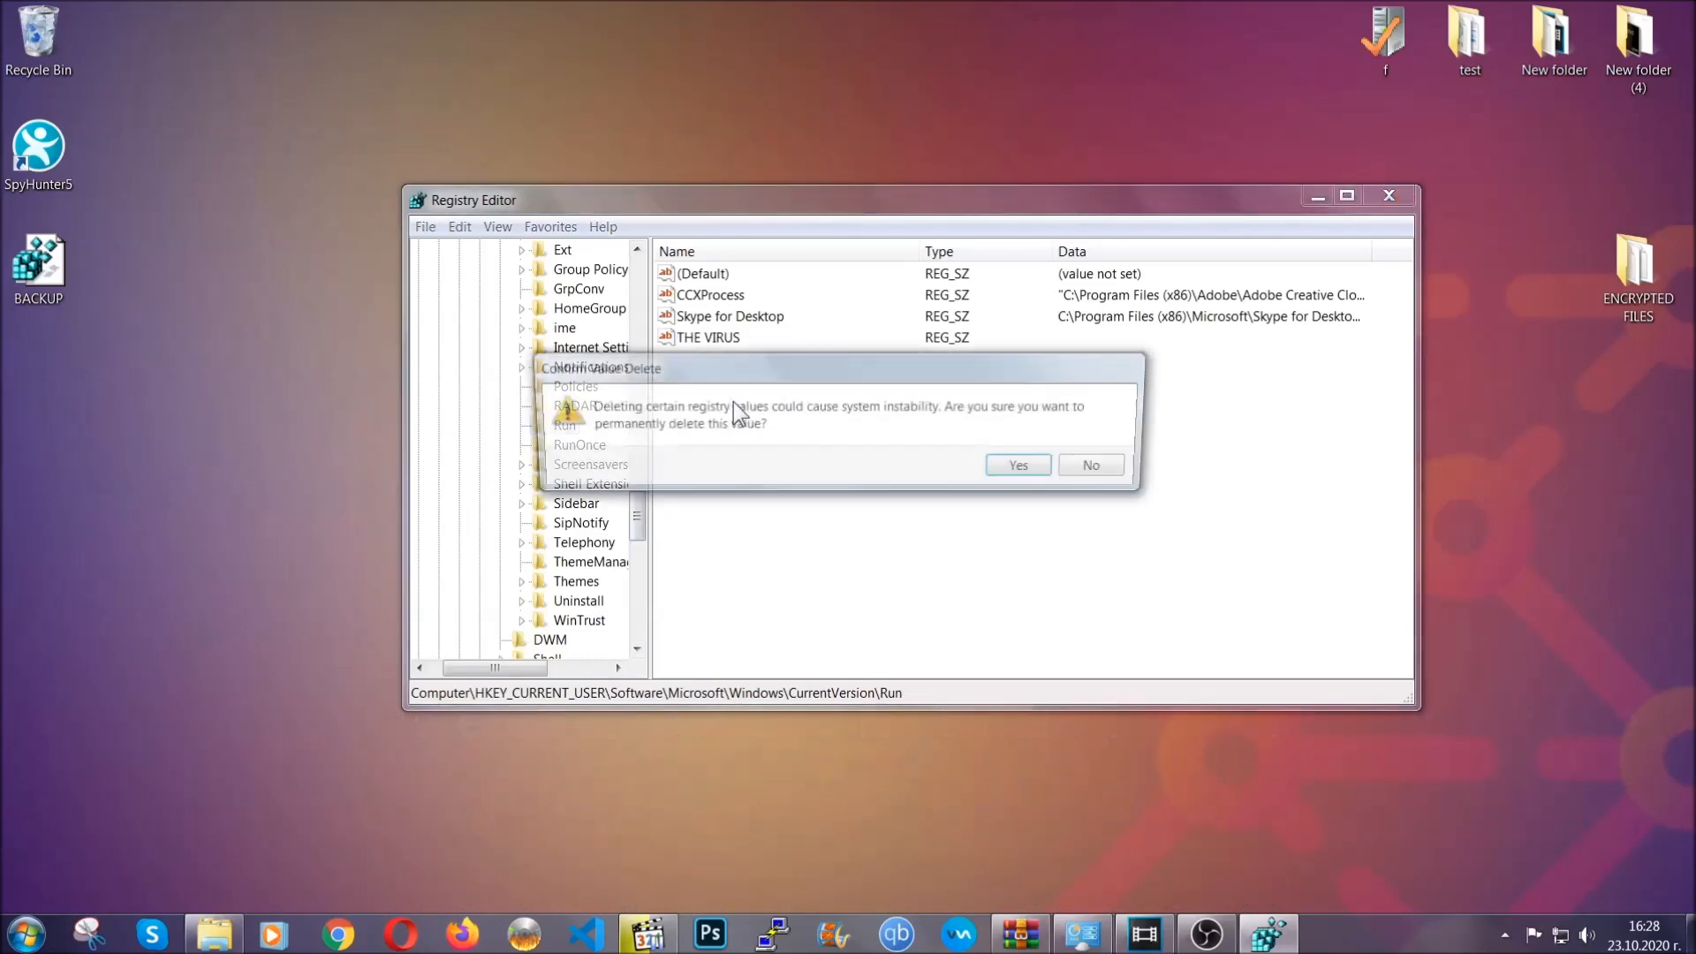
click(1025, 468)
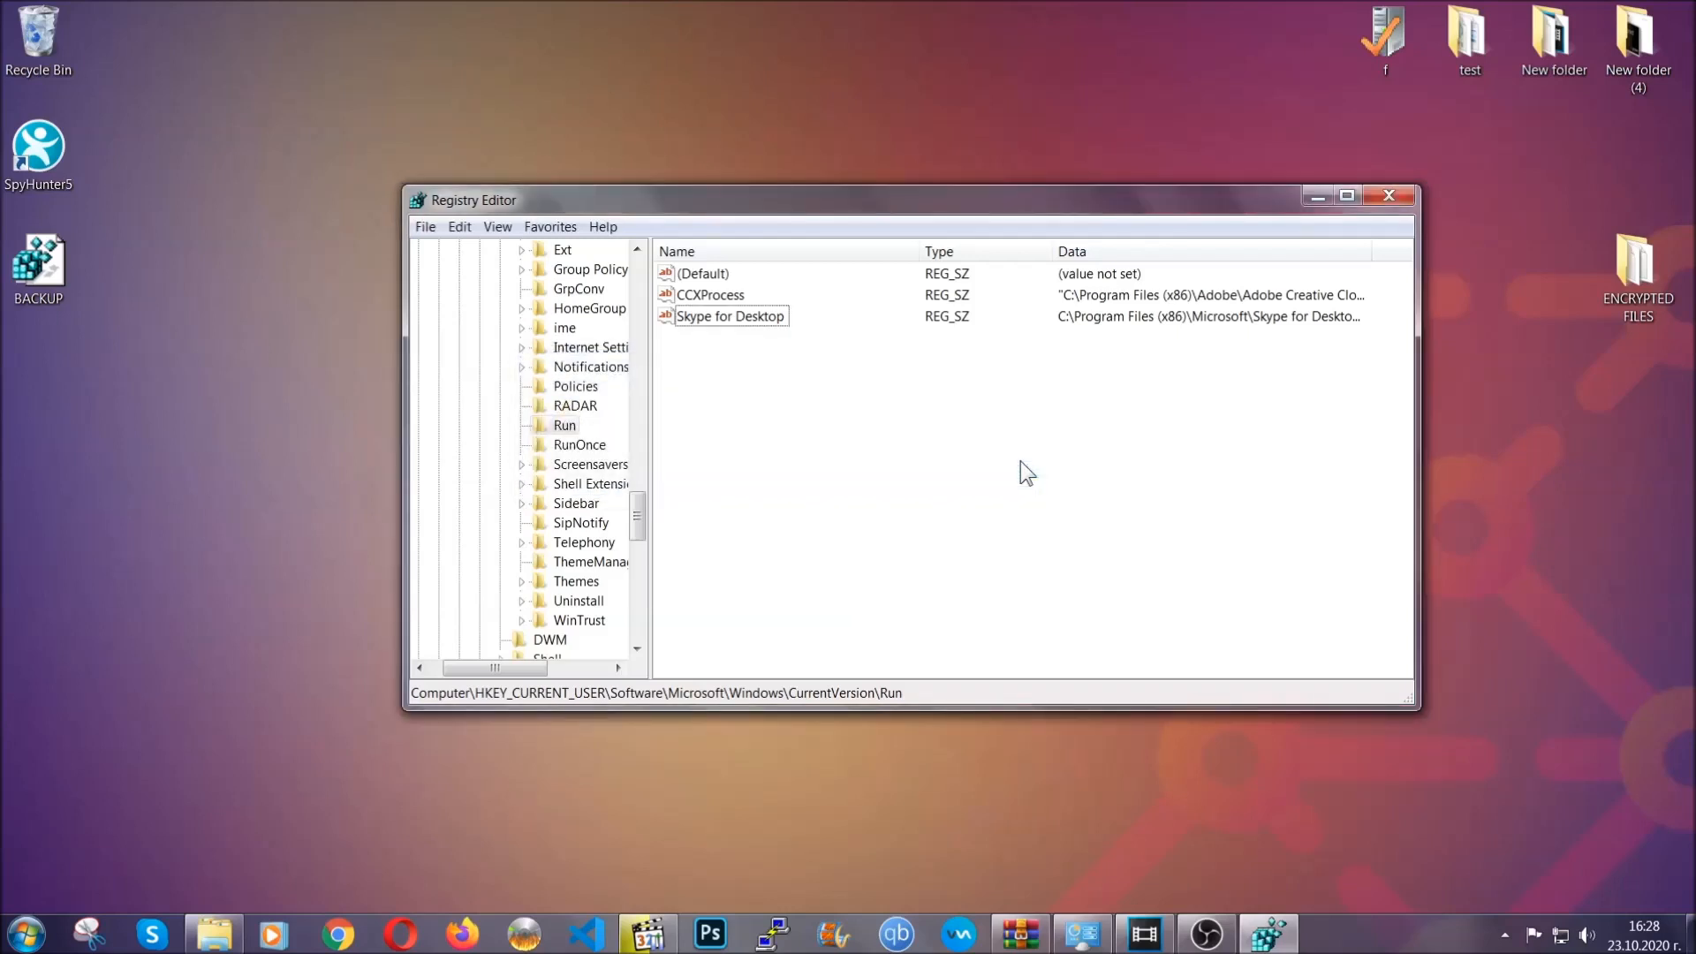
click(1389, 195)
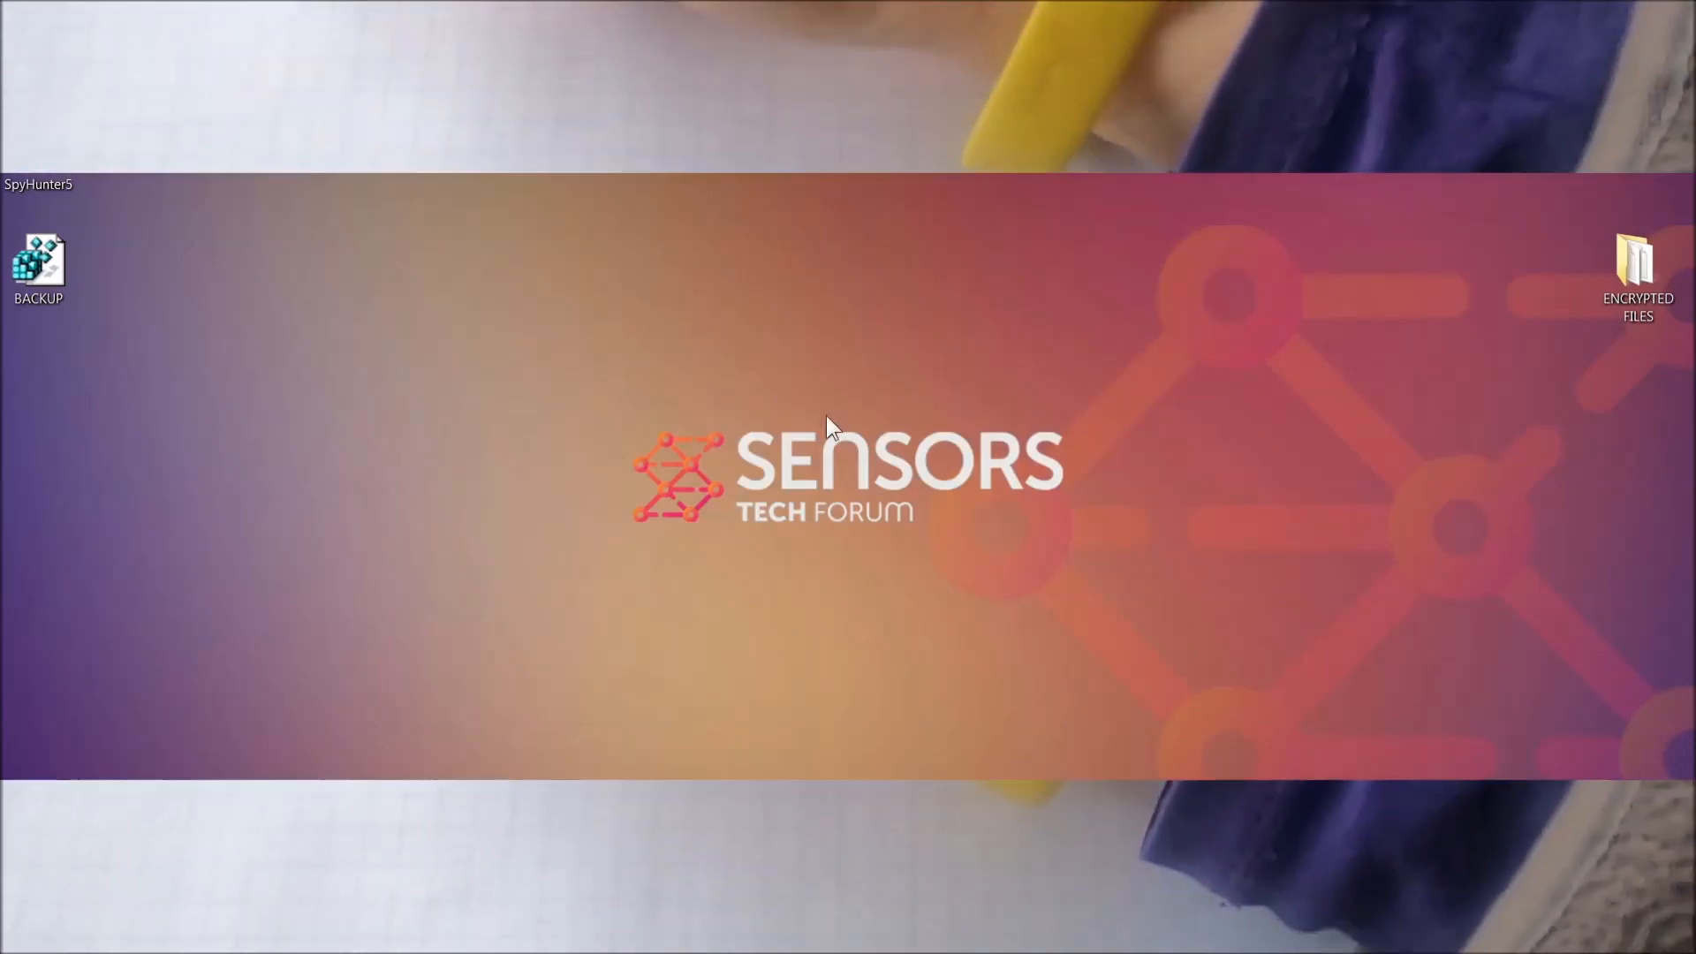